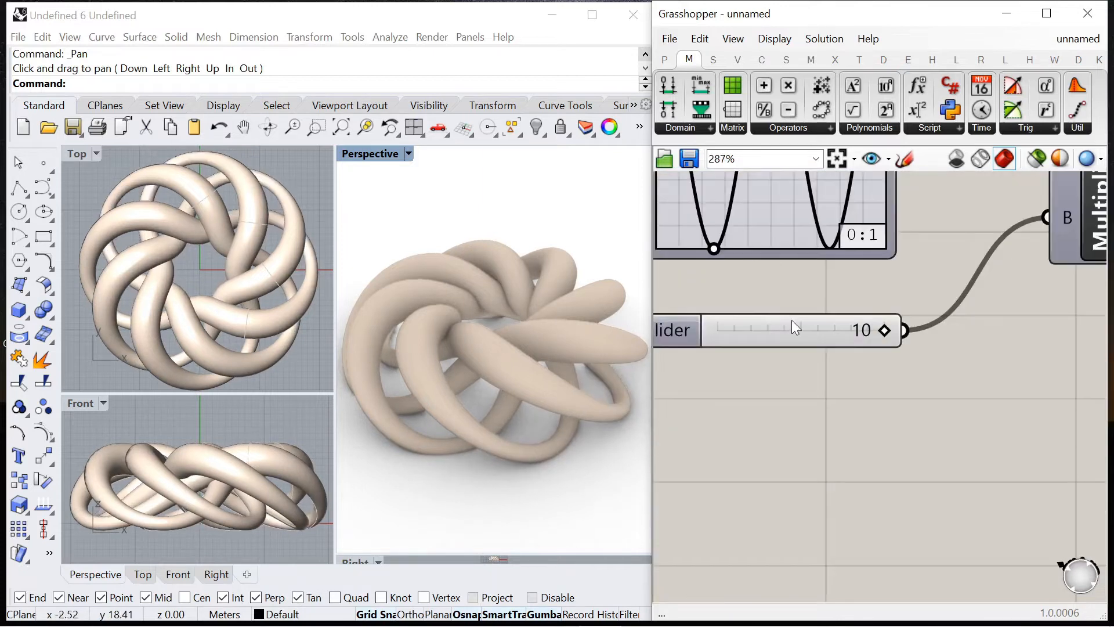
drag(791, 323, 844, 340)
drag(840, 334, 851, 336)
scroll(796, 298, down, 9)
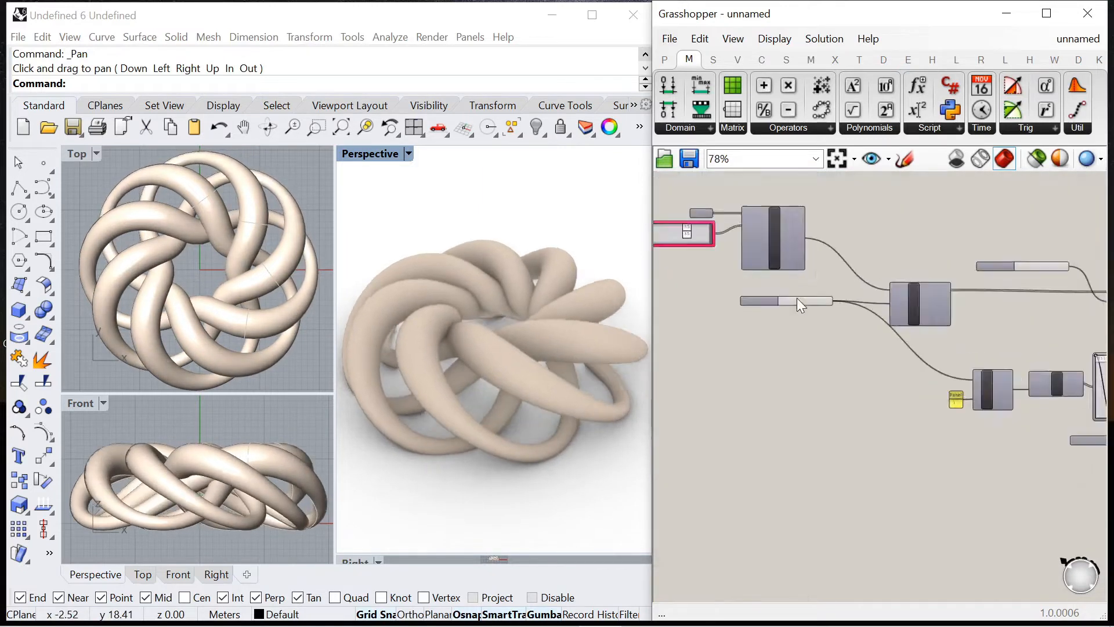
scroll(750, 257, up, 9)
drag(801, 283, 833, 288)
drag(799, 307, 781, 284)
drag(825, 307, 756, 316)
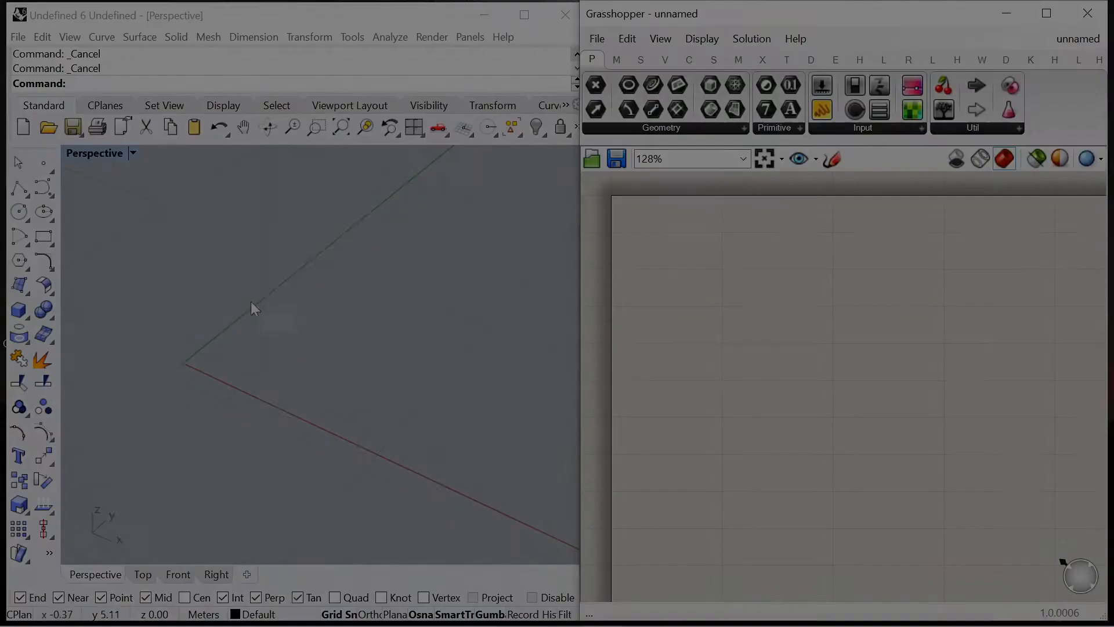
- Place two point objects on the X axis in the Perspective view, one on either side of the origin
right_drag(251, 301, 362, 279)
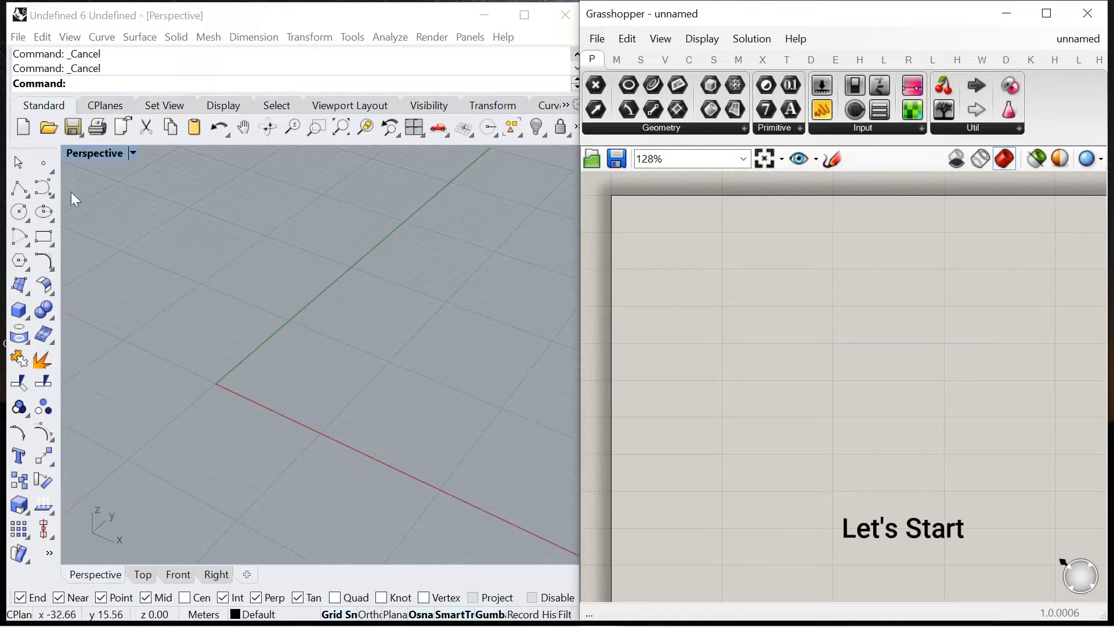
right_drag(71, 192, 242, 280)
click(52, 172)
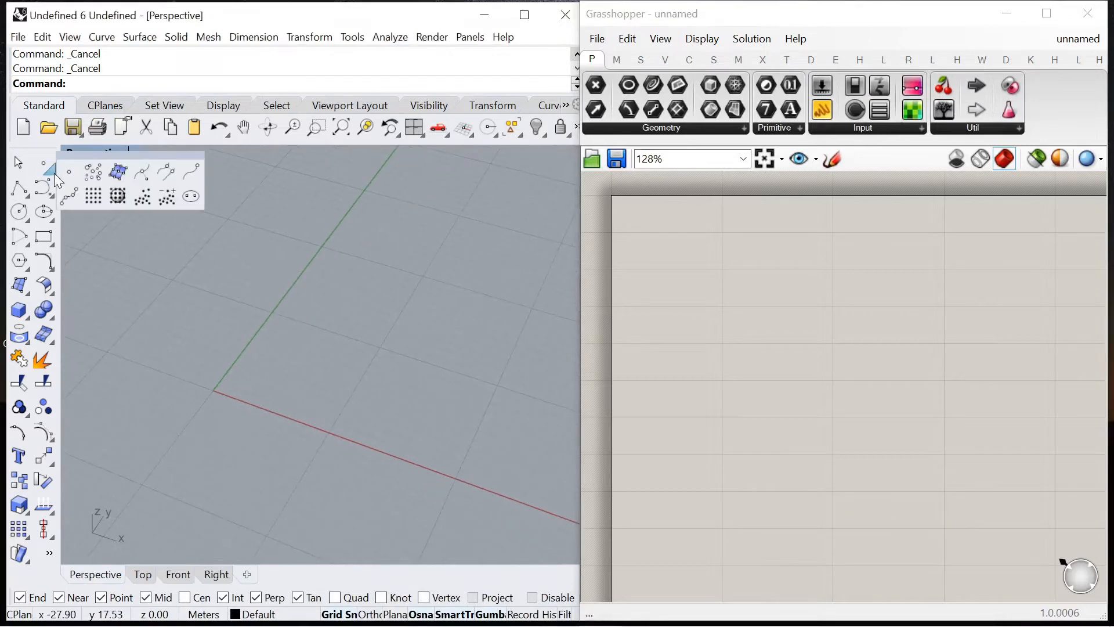
click(92, 172)
click(107, 353)
scroll(330, 436, up, 4)
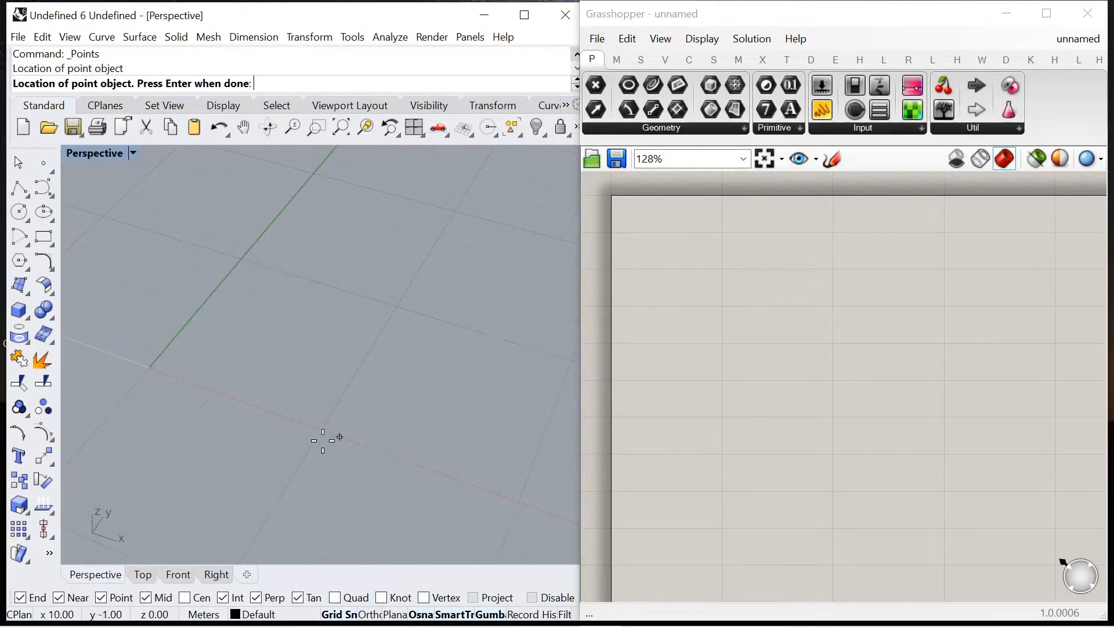
click(323, 435)
scroll(423, 414, down, 6)
key(Return)
scroll(226, 360, up, 2)
- Add a Point parameter to the Grasshopper canvas and reference both Rhino points in it
double_click(781, 303)
text(point)
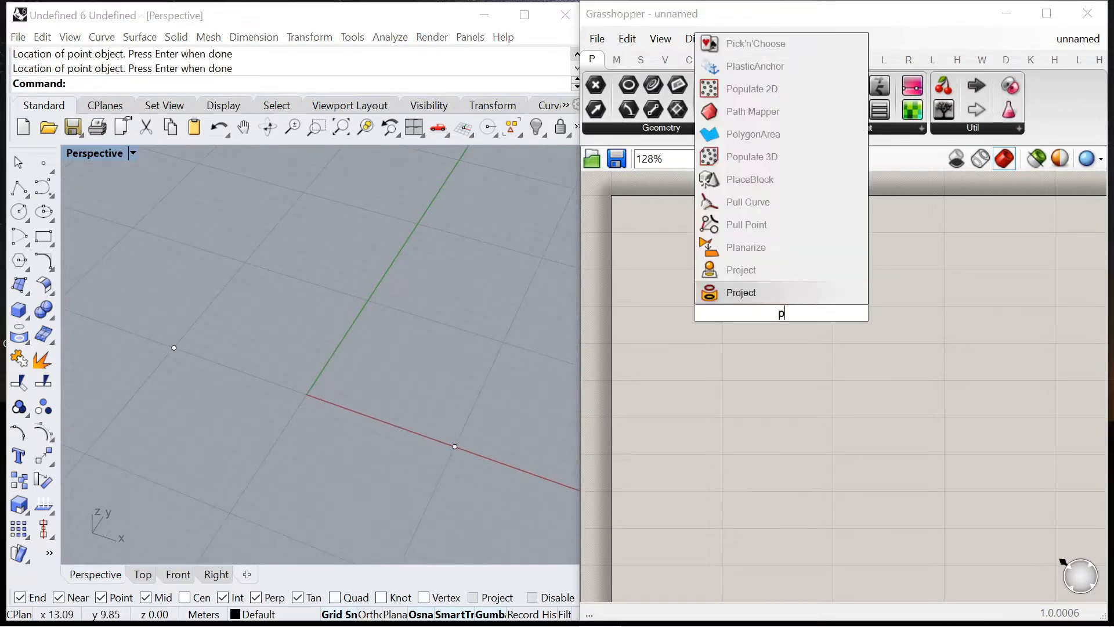
key(Return)
right_click(784, 321)
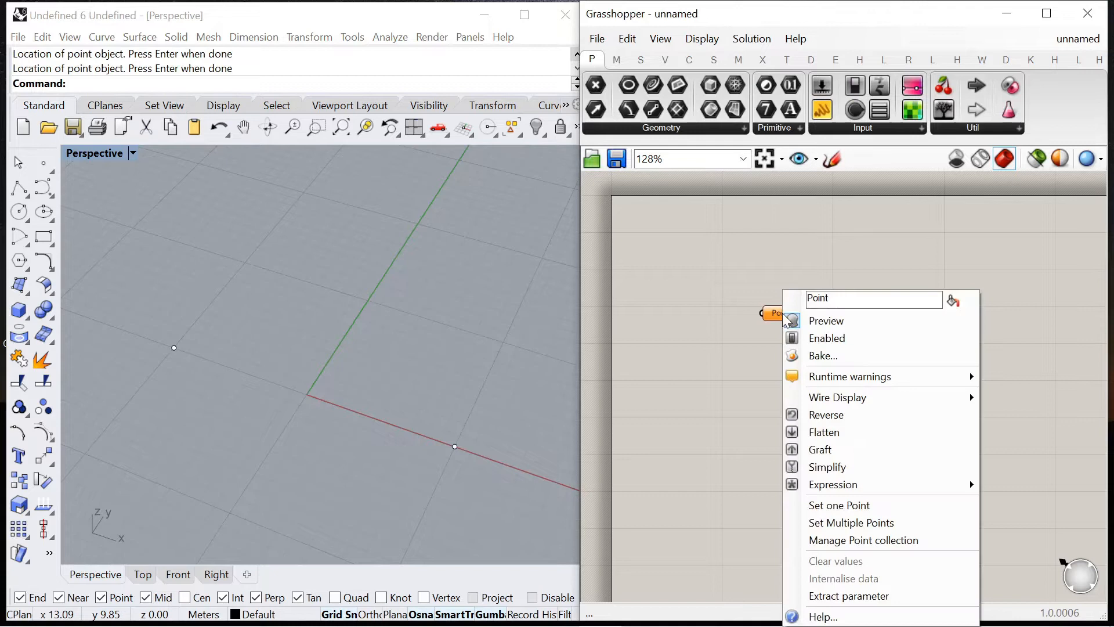
click(847, 523)
click(174, 350)
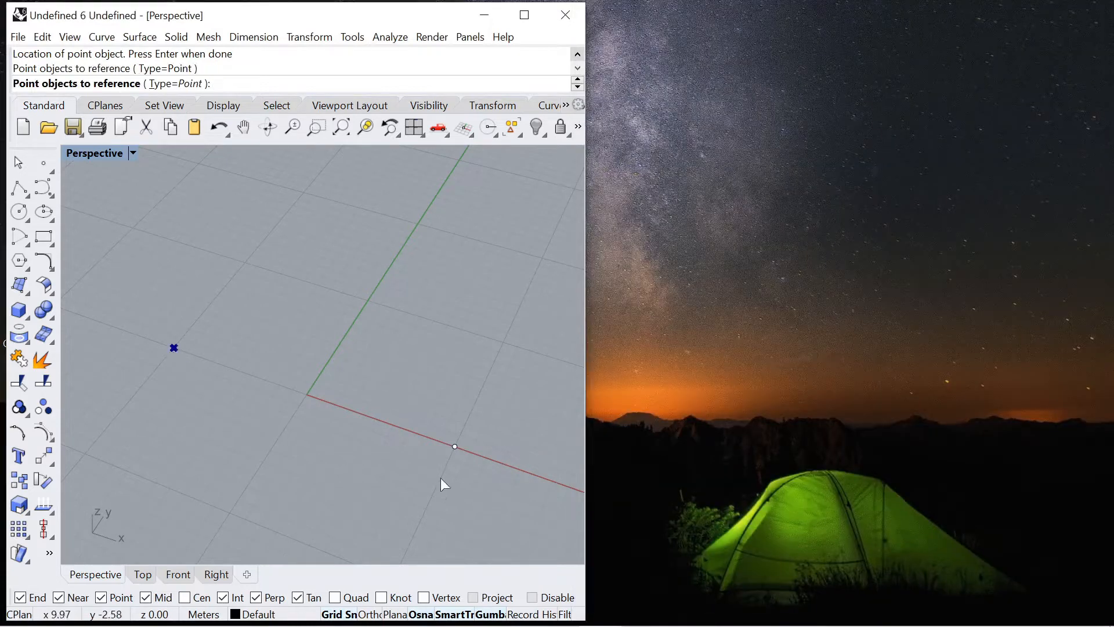
click(459, 447)
key(Return)
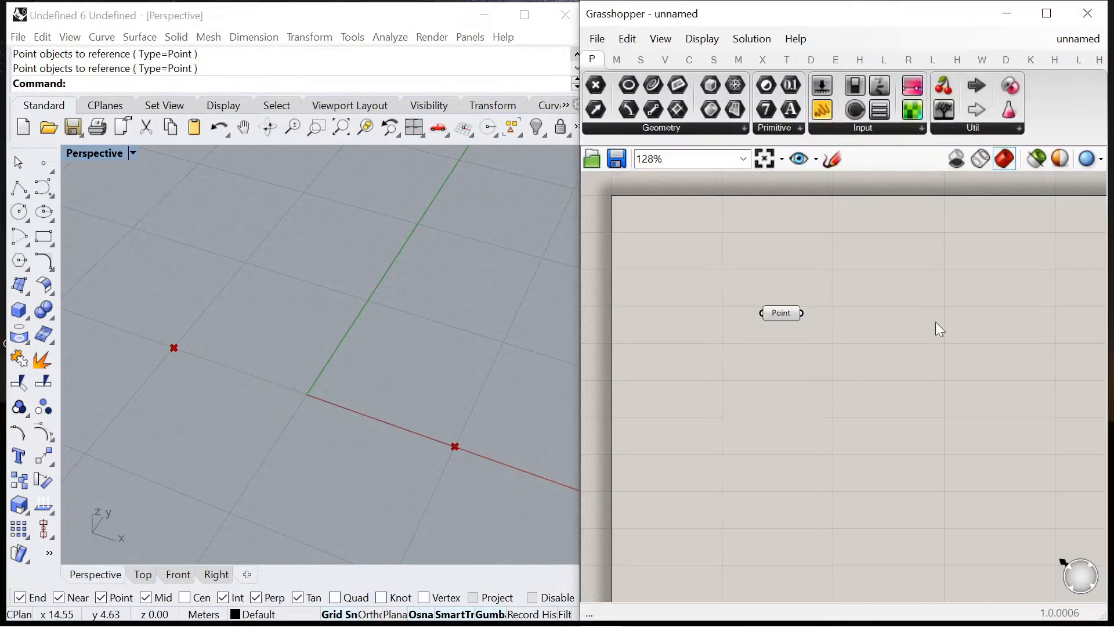
- Internalise the referenced point data in the Point parameter
scroll(804, 322, up, 3)
right_click(781, 304)
click(813, 569)
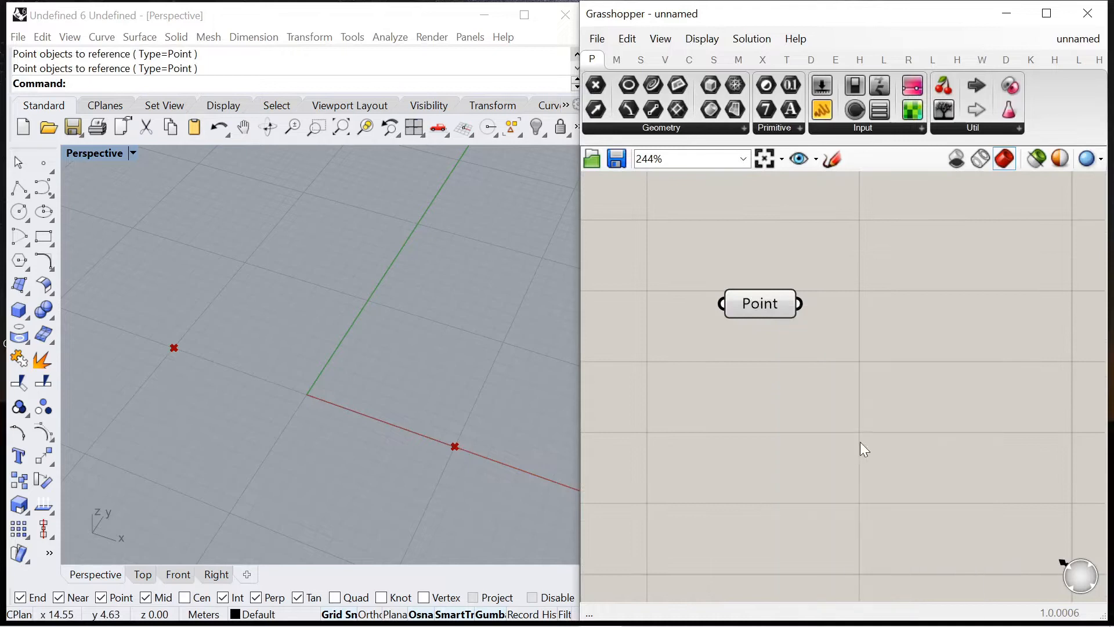
- Add a MetaBall(t) Custom component and connect the Point parameter to its Points input
double_click(853, 406)
text(meta)
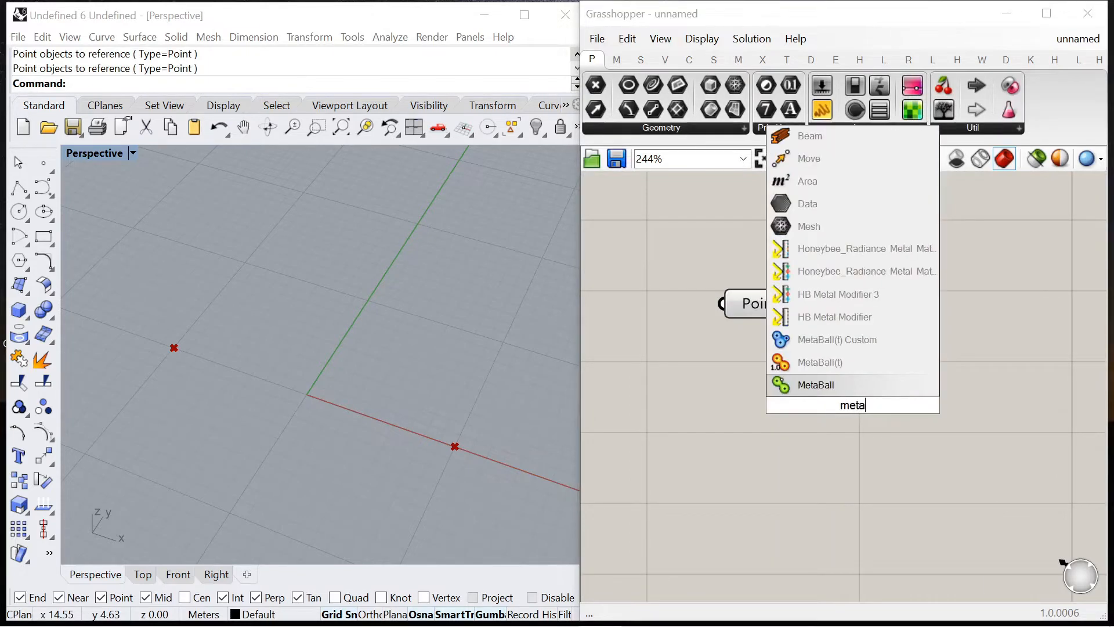
click(847, 342)
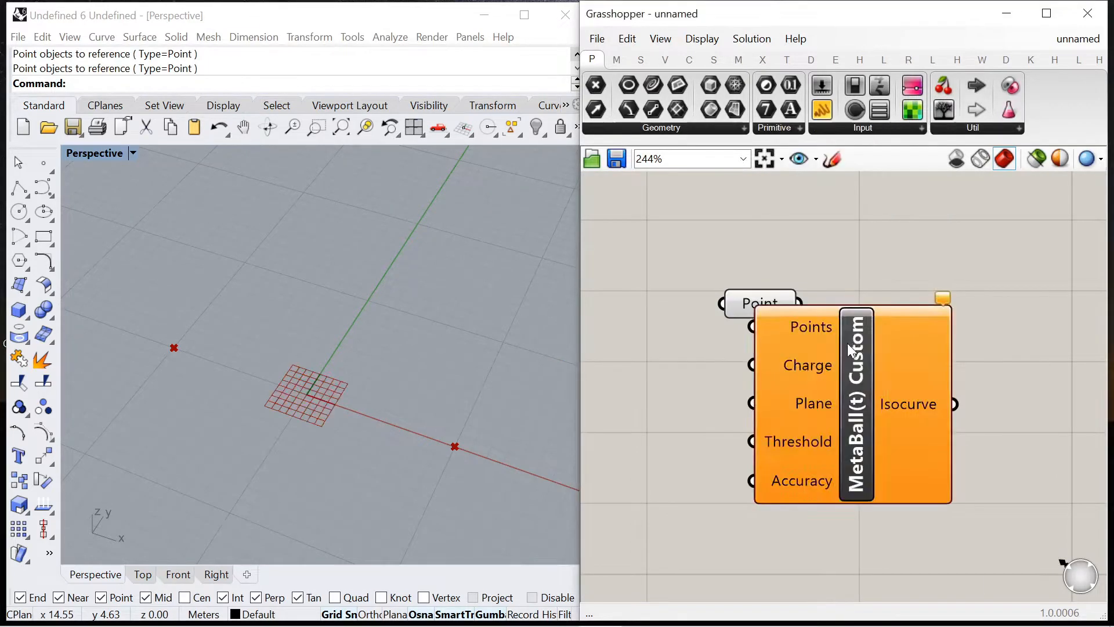
drag(847, 343, 961, 343)
drag(870, 383, 888, 376)
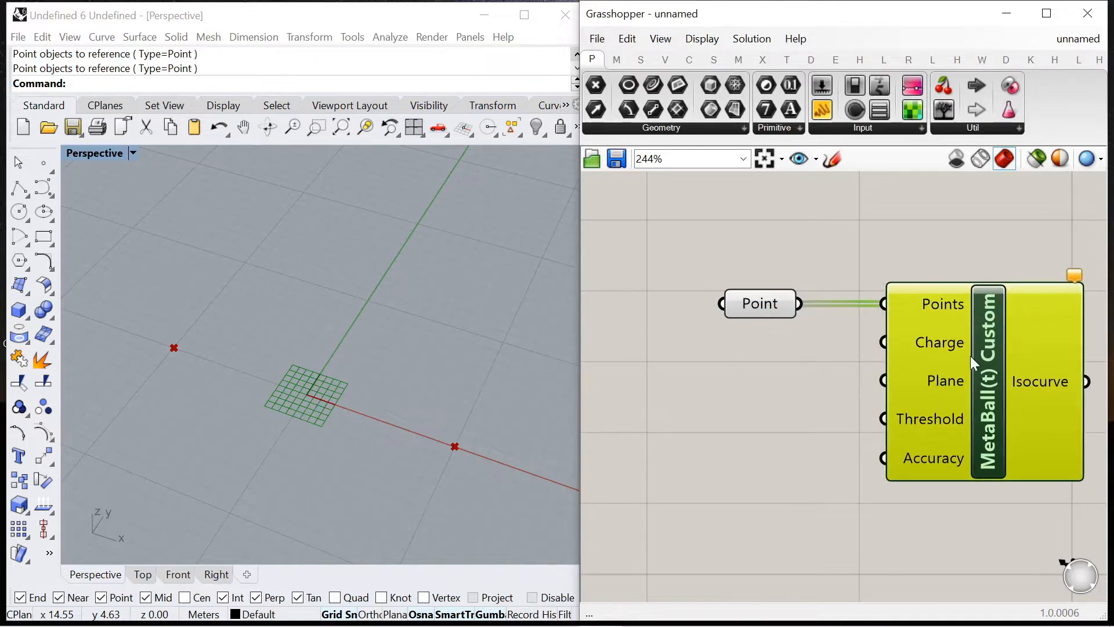
- Add a Gene Pool and configure it with a gene count of 2, 0 decimals and a maximum of 50
double_click(681, 435)
text(gene)
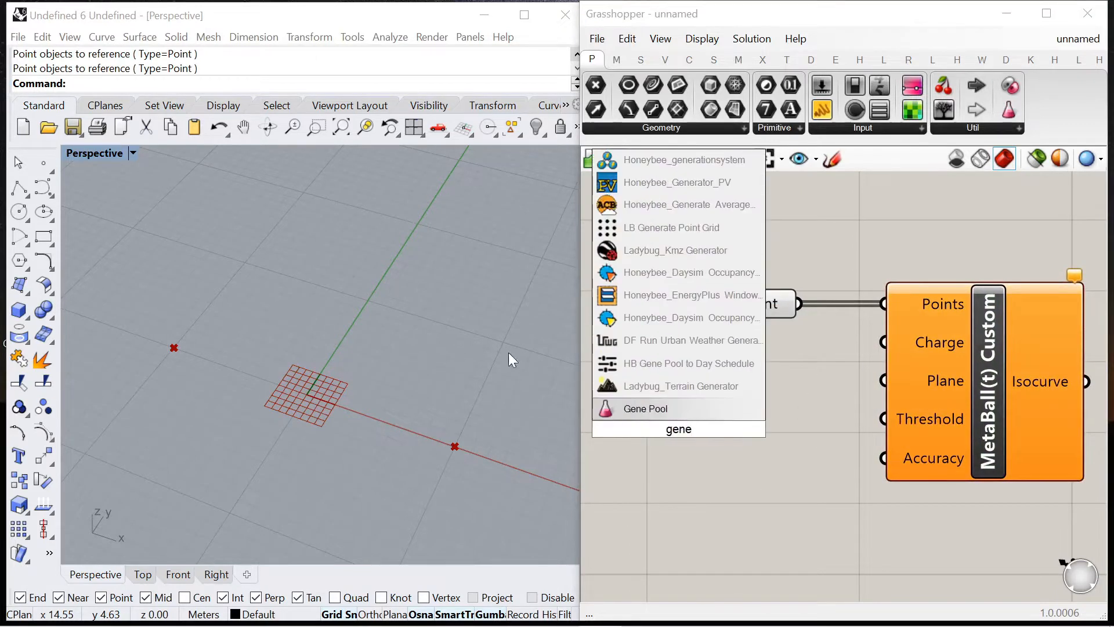
click(639, 403)
double_click(743, 391)
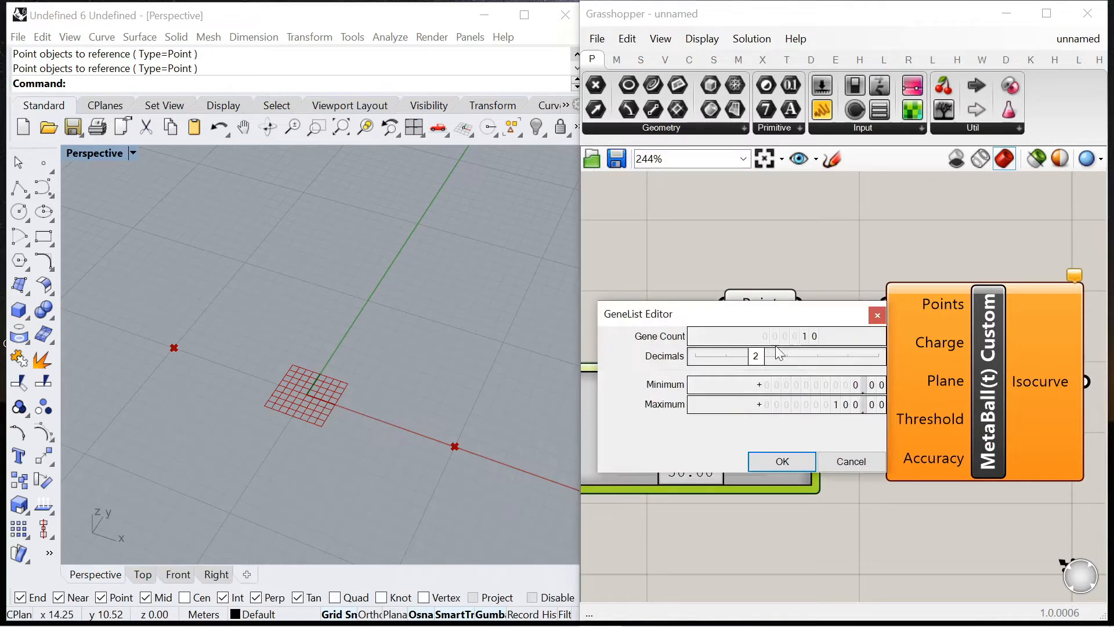
double_click(812, 337)
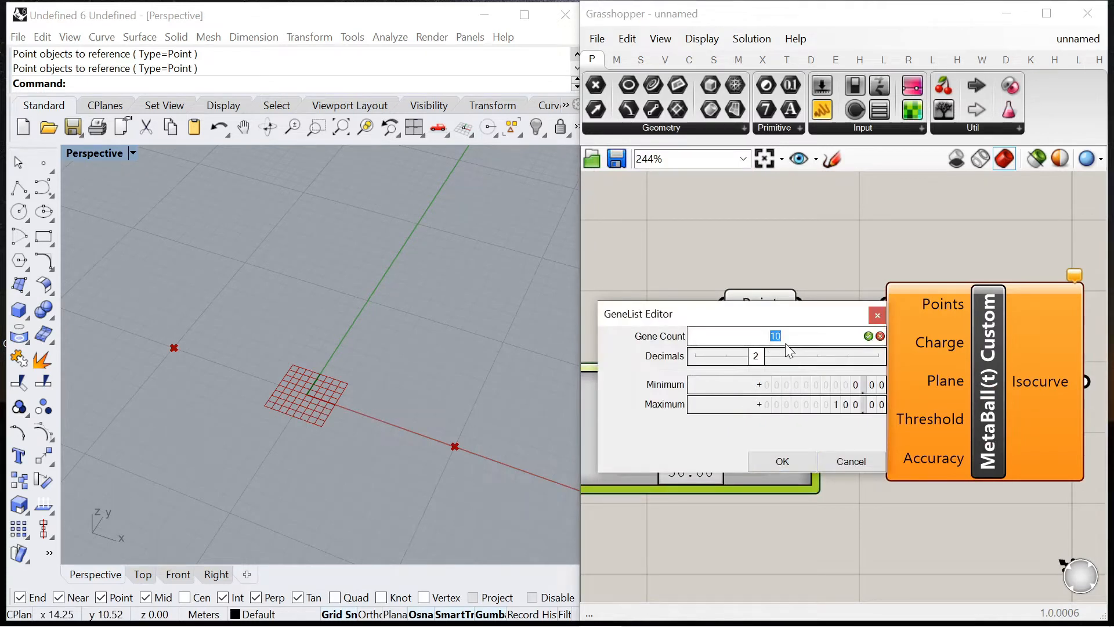
text(2)
drag(755, 355, 696, 358)
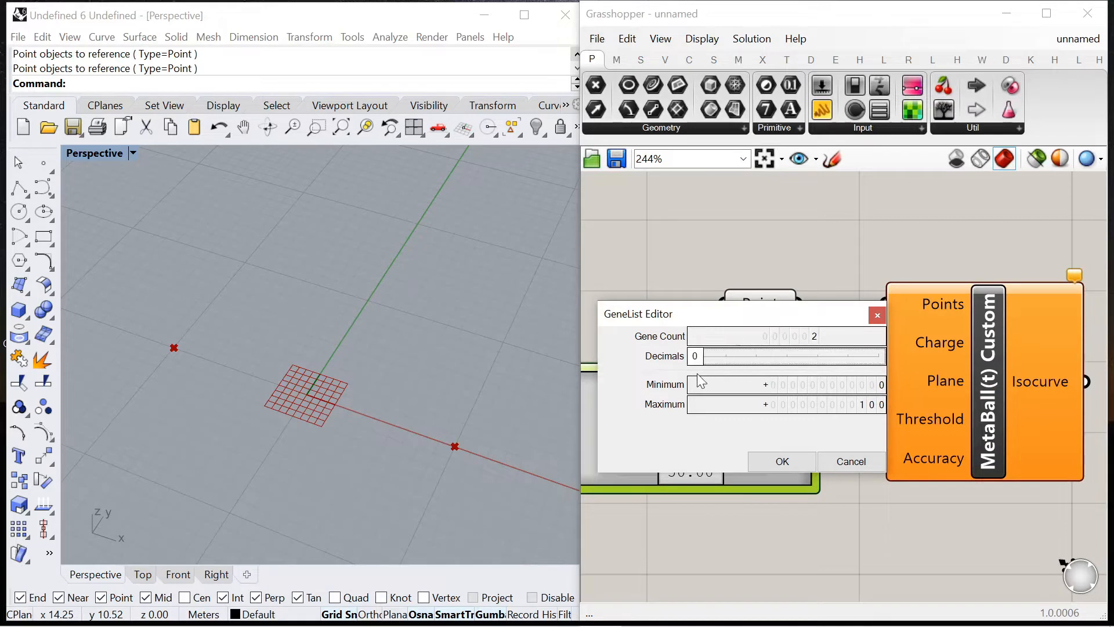
double_click(809, 406)
text(50)
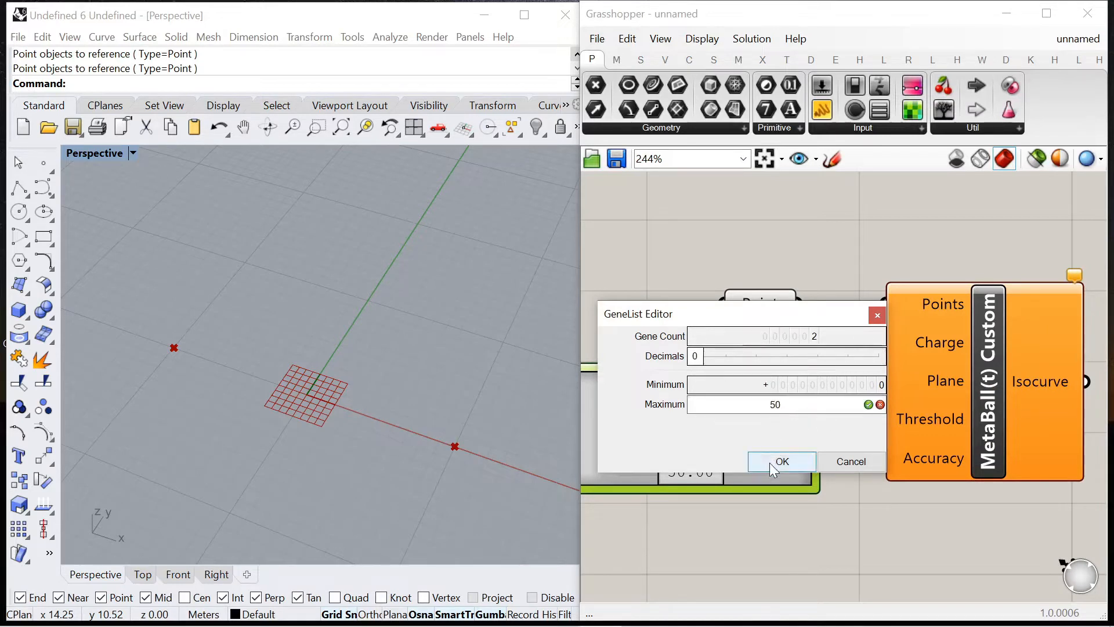
click(771, 461)
- Connect the Gene Pool to the MetaBall's Charge input and set both genes to 35
drag(888, 379, 797, 399)
drag(886, 393, 882, 342)
scroll(828, 423, down, 2)
drag(826, 423, 916, 359)
scroll(882, 319, up, 3)
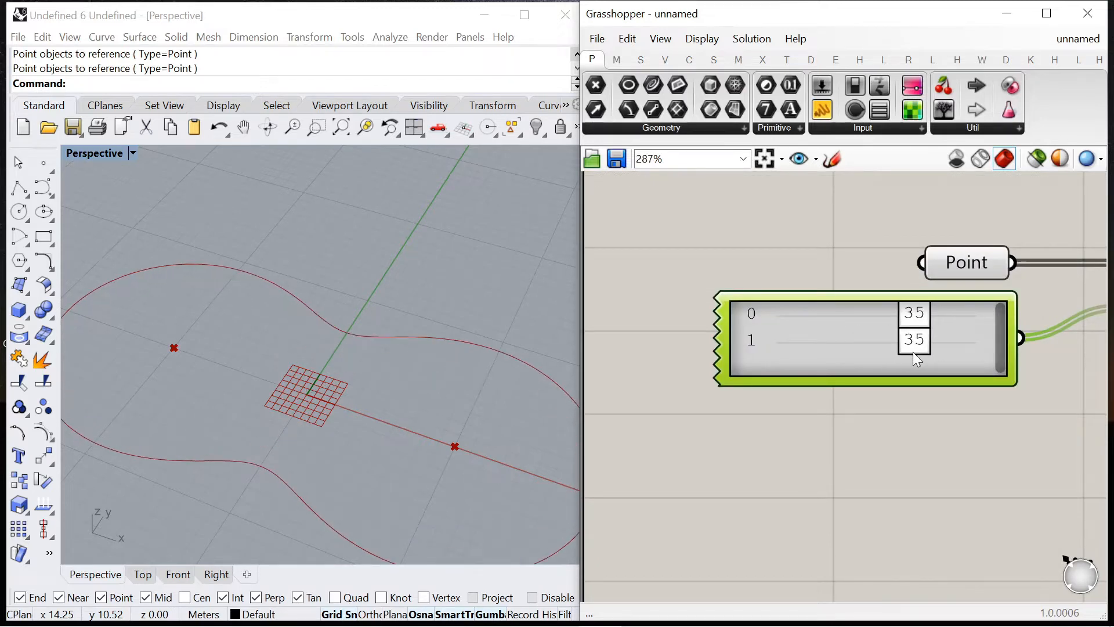
- Add a Divide Curve component and connect the MetaBall's Isocurve output to its Curve input
right_drag(388, 378, 272, 382)
scroll(797, 284, down, 5)
scroll(882, 320, up, 3)
scroll(850, 343, up, 3)
double_click(851, 344)
text(di)
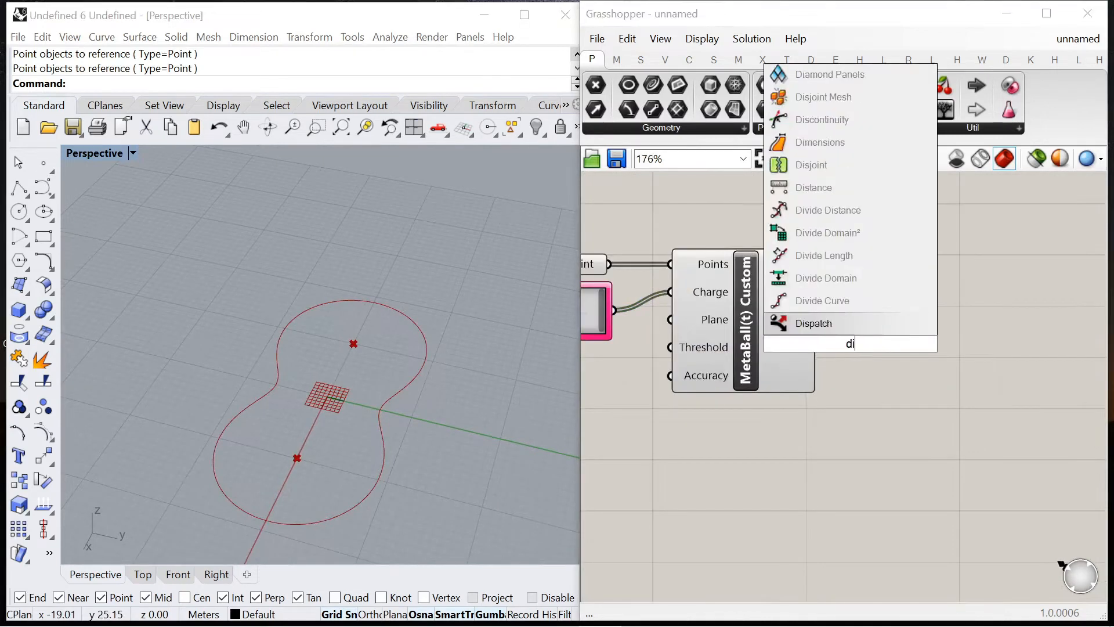
text(vide c)
click(820, 320)
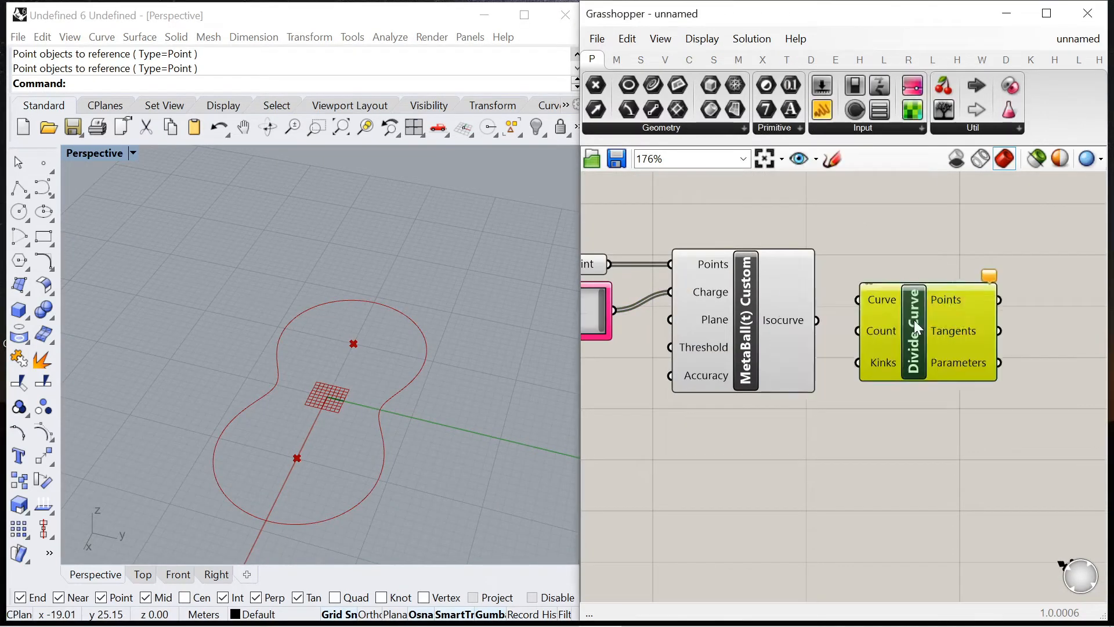
scroll(840, 290, down, 1)
right_drag(840, 290, 798, 260)
drag(853, 292, 906, 404)
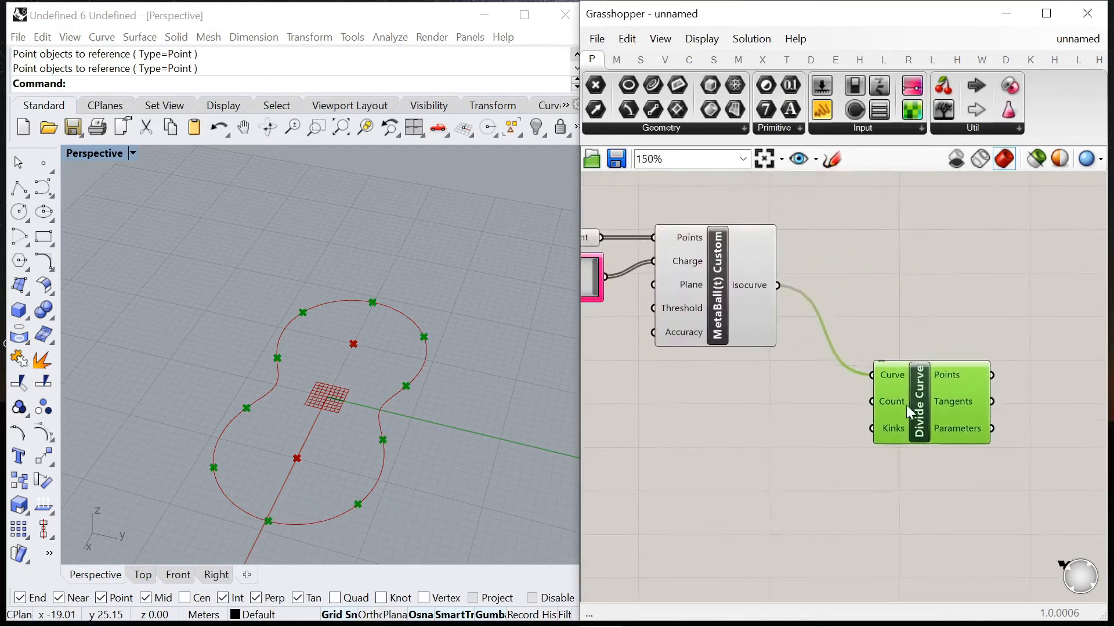
- Add a number slider starting at 0, connect it to Divide Curve's Count input and set it to 120
double_click(727, 453)
text(0<1)
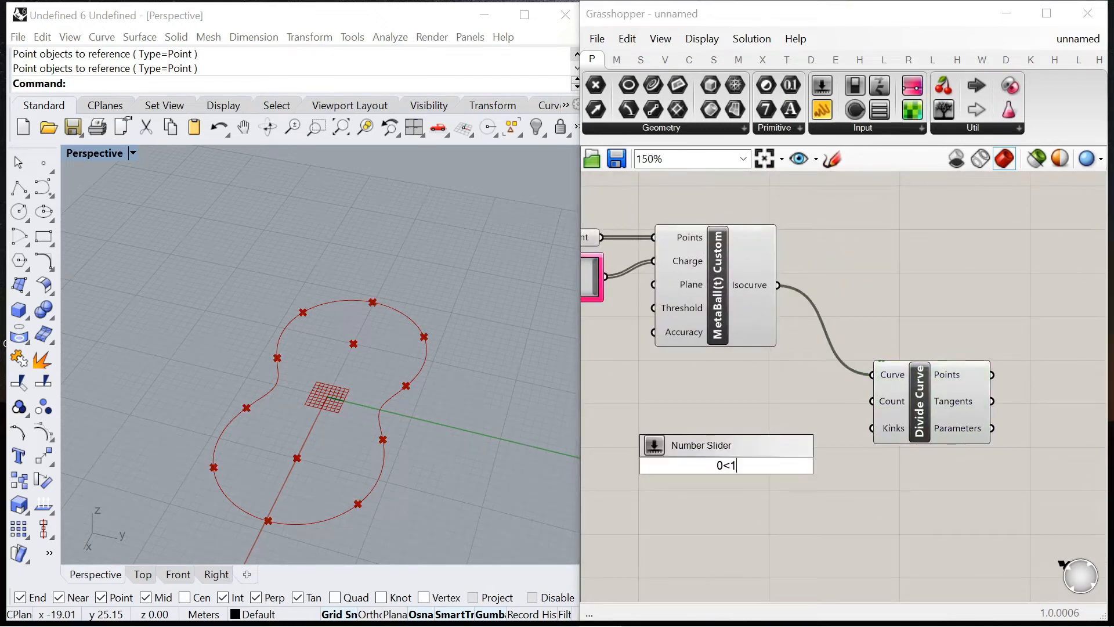
key(Return)
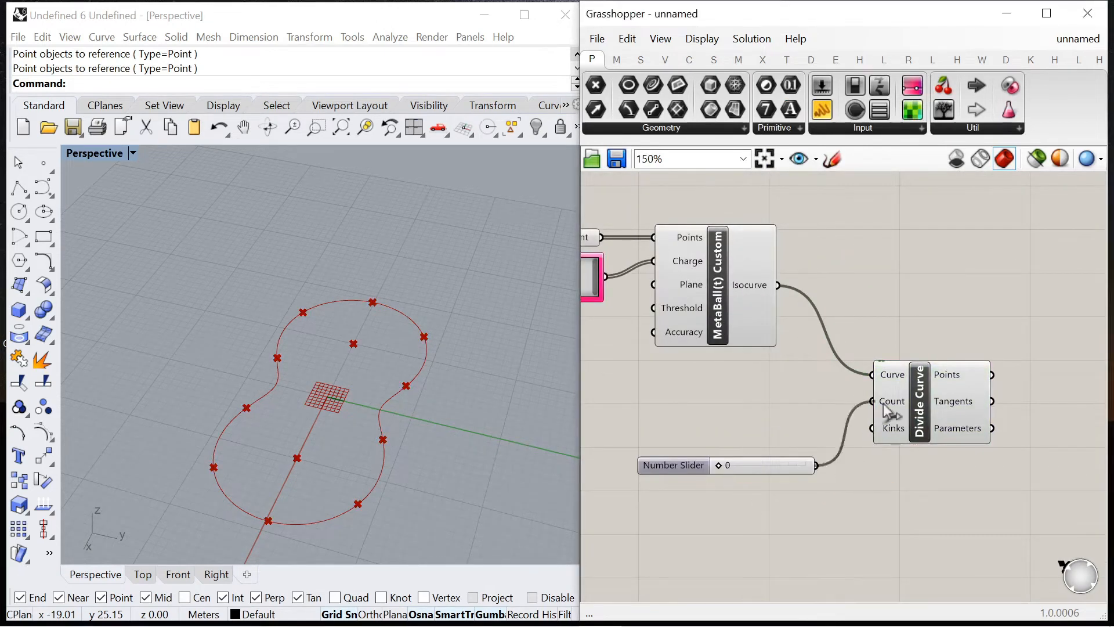
drag(667, 467, 836, 419)
scroll(386, 406, up, 5)
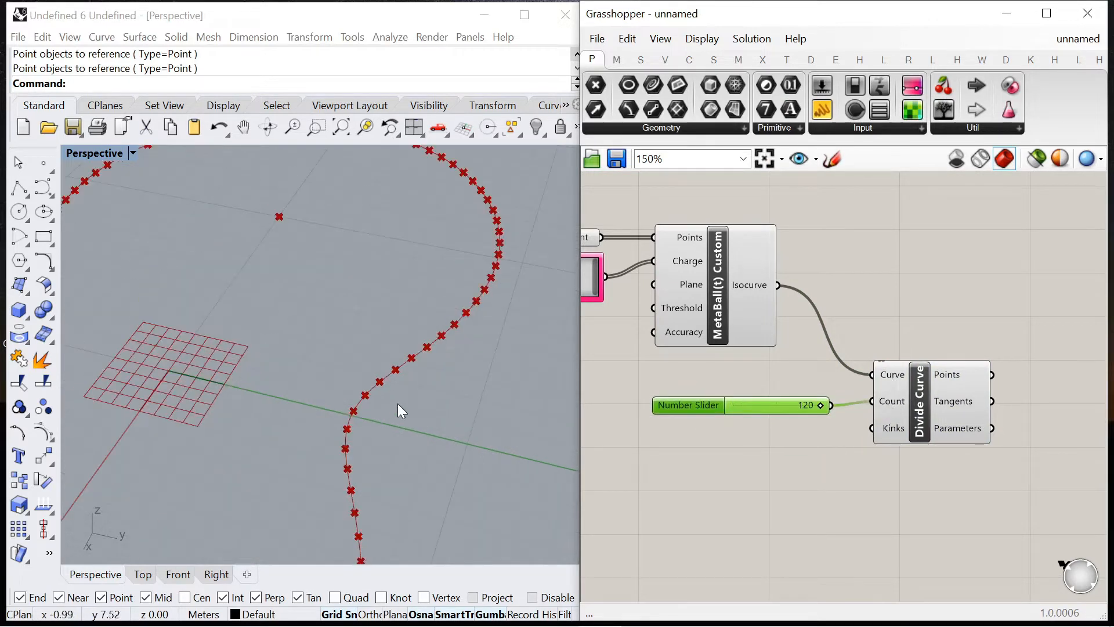
scroll(506, 366, down, 6)
scroll(926, 417, up, 4)
scroll(926, 419, down, 3)
- Add a Move component to the canvas beyond the outputs of Divide Curve
right_drag(925, 421, 851, 370)
drag(839, 353, 873, 357)
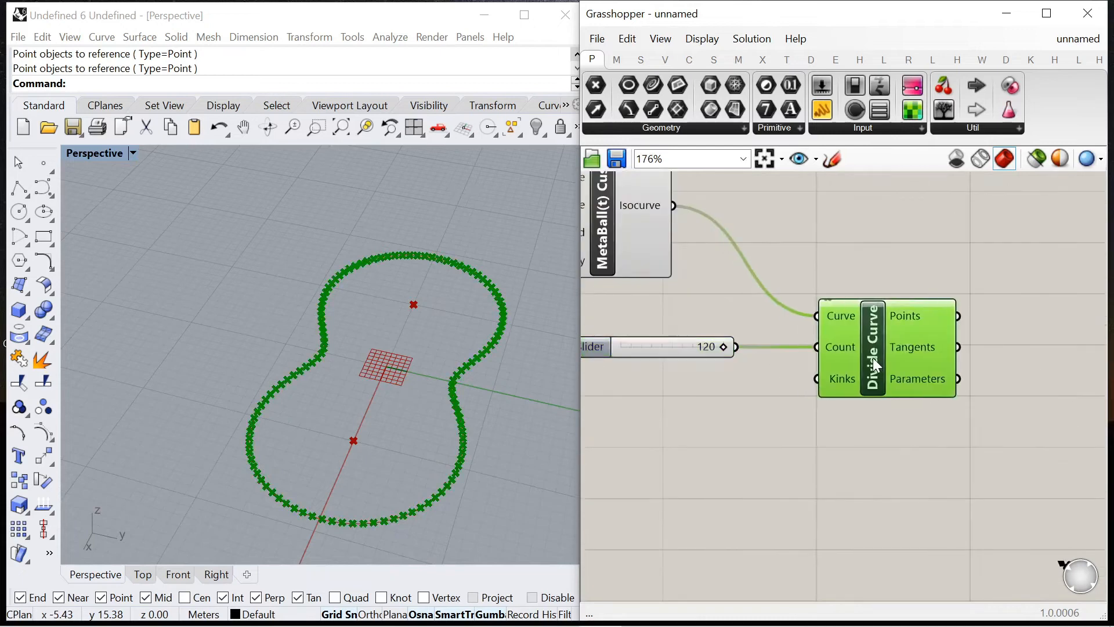
scroll(1045, 400, down, 1)
right_drag(1083, 415, 850, 389)
double_click(851, 389)
text(move)
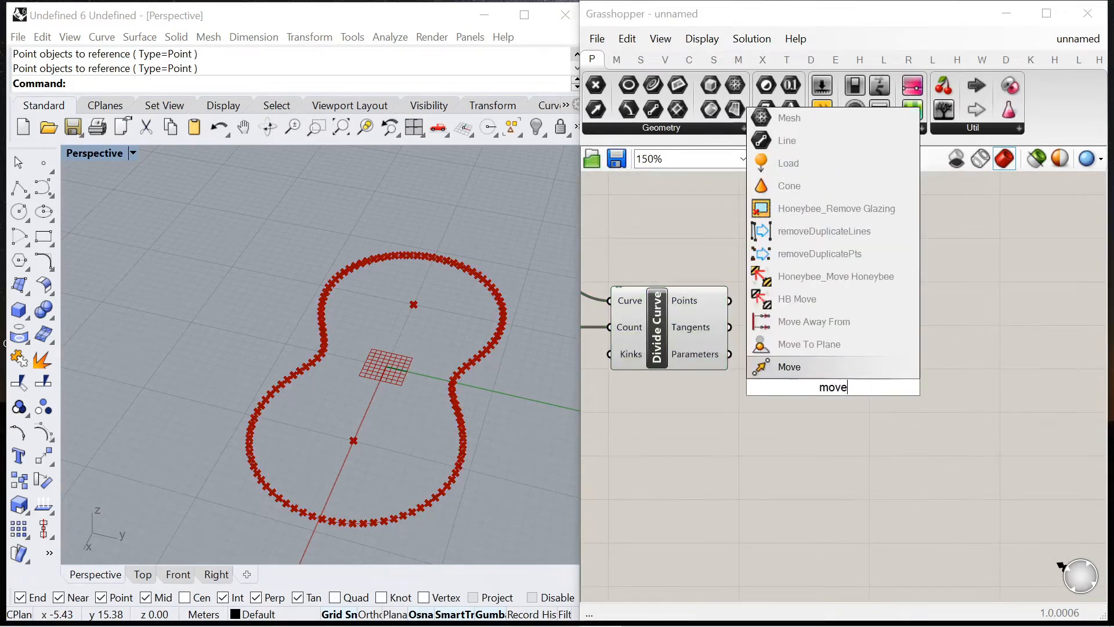
click(842, 371)
drag(809, 386, 893, 389)
- Add a Unit Z component and connect its Unit vector output to Move's Motion input
double_click(719, 438)
text(z)
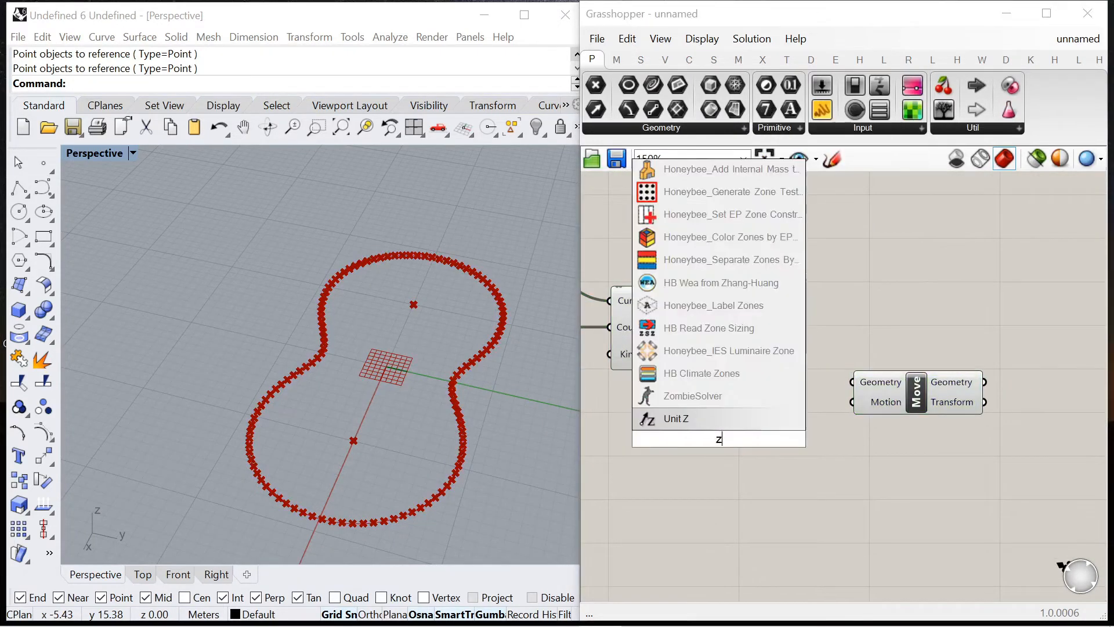
click(747, 417)
scroll(854, 403, down, 3)
drag(901, 454, 719, 380)
drag(879, 380, 847, 371)
drag(990, 377, 895, 377)
click(813, 350)
scroll(794, 368, up, 4)
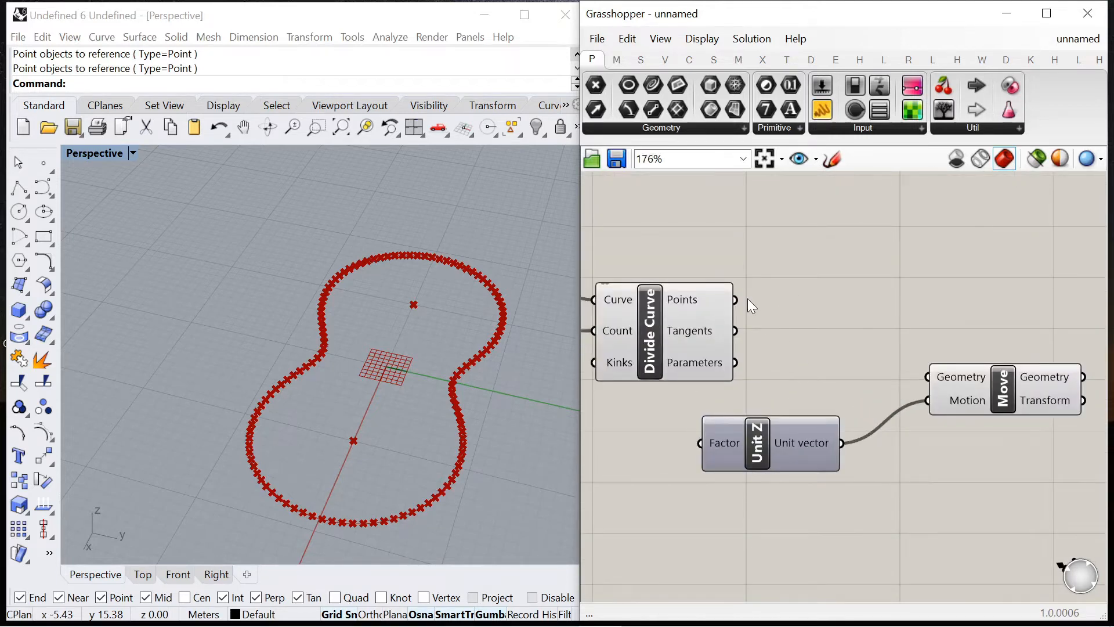
- Connect Divide Curve's Points output to Move's Geometry input and shift the Move group farther from Divide Curve
drag(735, 300, 927, 377)
drag(1018, 484, 796, 365)
scroll(795, 365, down, 3)
drag(904, 335, 986, 333)
- Add a Range component and connect the 120 slider to its Steps input
double_click(652, 461)
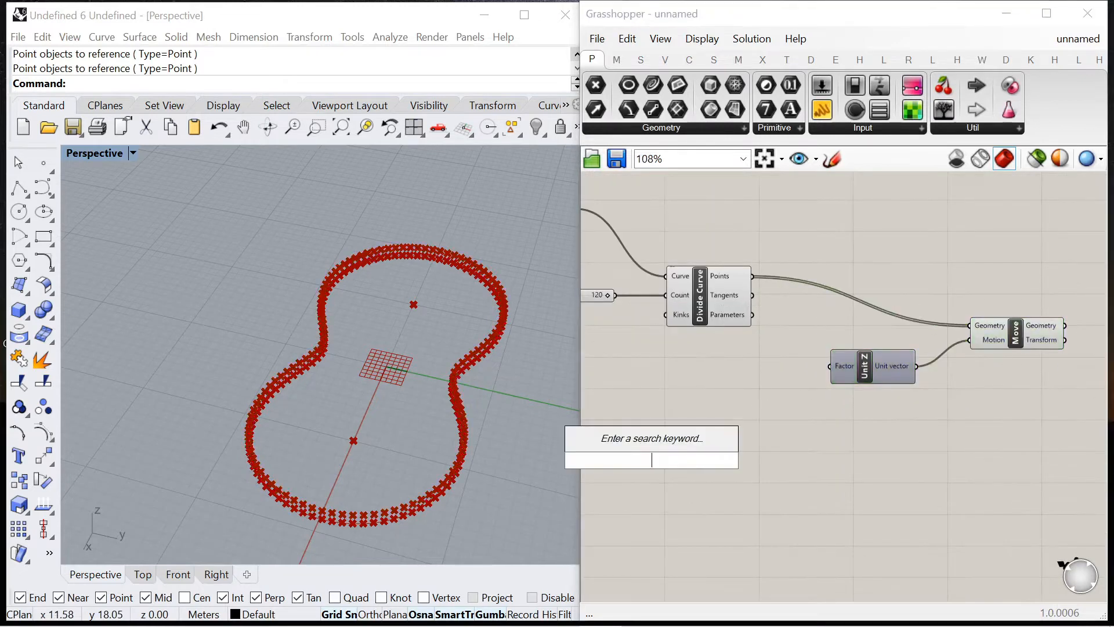
text(range)
key(Return)
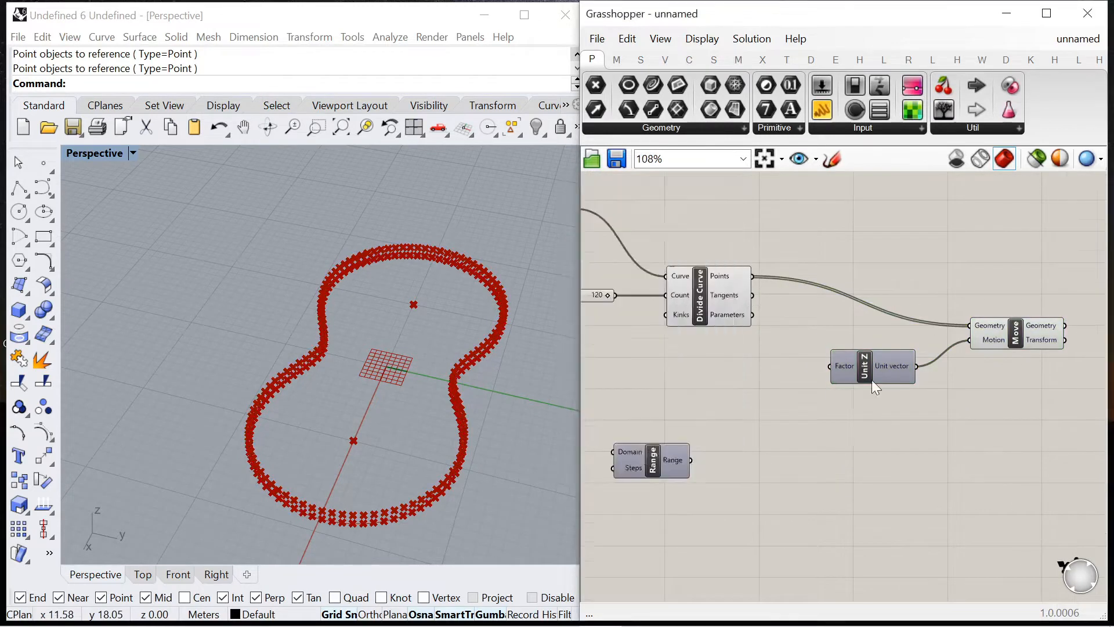
scroll(757, 358, up, 3)
drag(750, 508, 807, 430)
drag(716, 457, 808, 471)
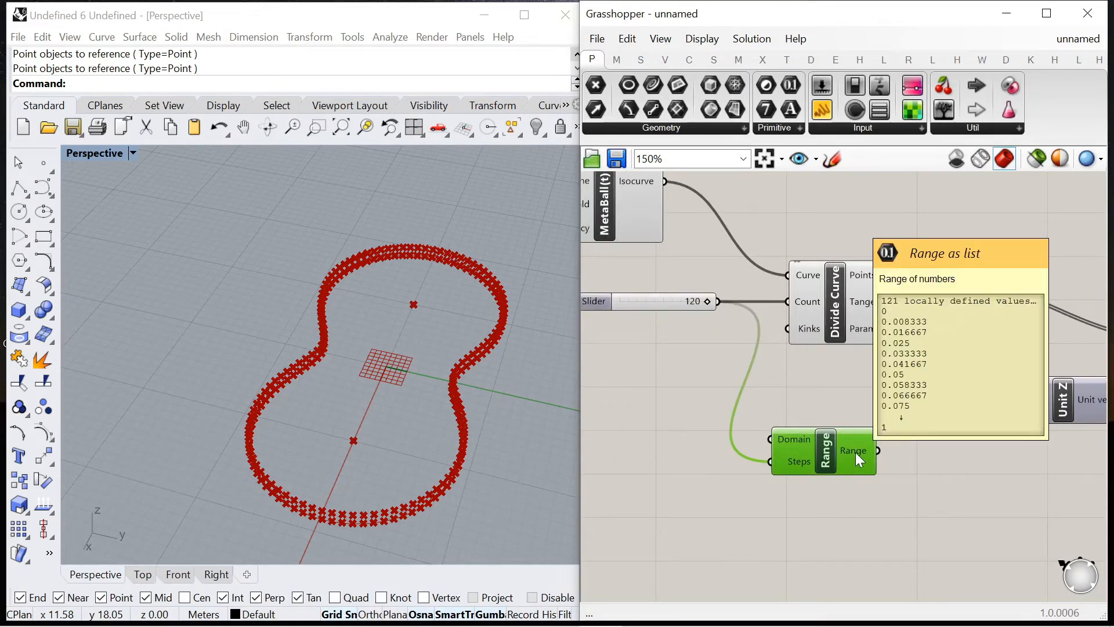
- Insert a Subtraction component before Range, feeding the 120 slider into A and its Result into the Steps input
click(620, 59)
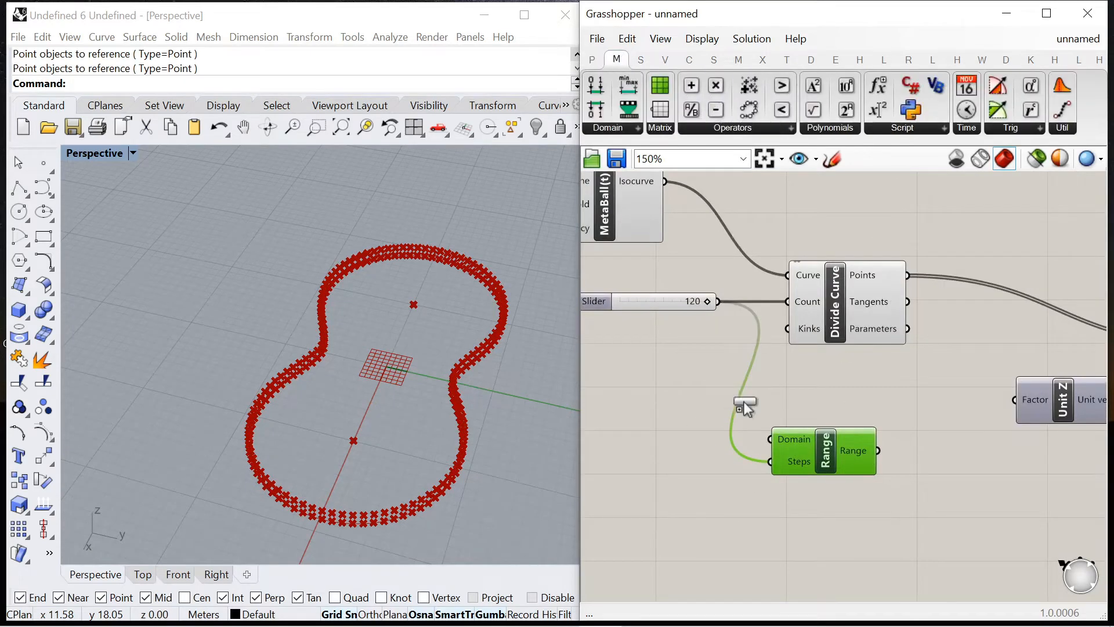
drag(745, 406, 806, 380)
drag(809, 450, 916, 461)
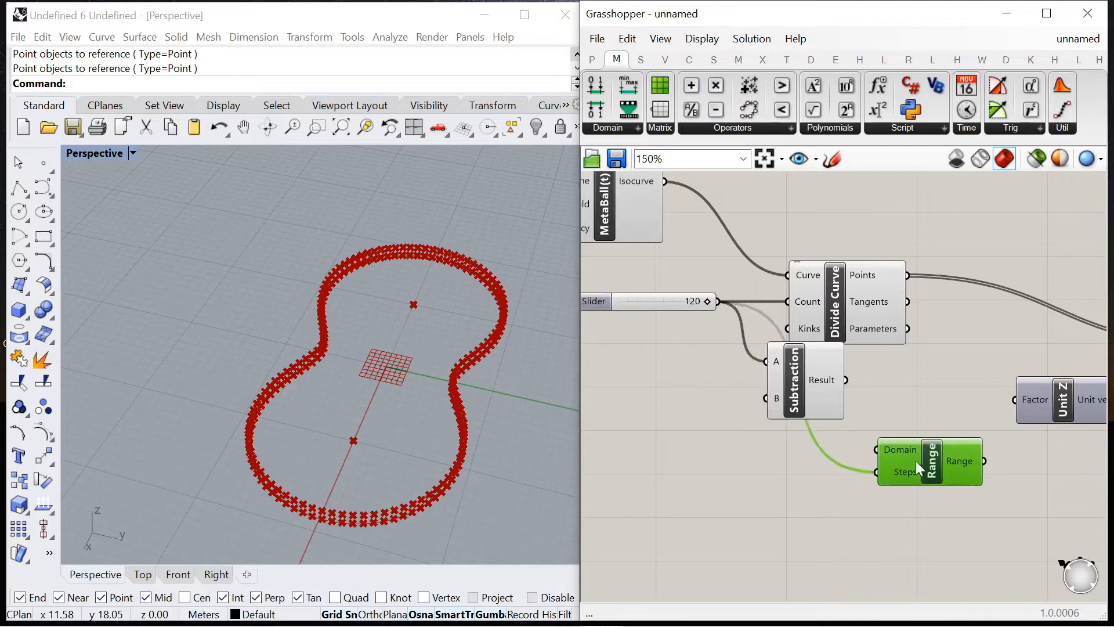
drag(833, 409, 836, 501)
- Add a Panel containing 1 and connect it to Subtraction's B input
double_click(706, 486)
text(1)
key(Return)
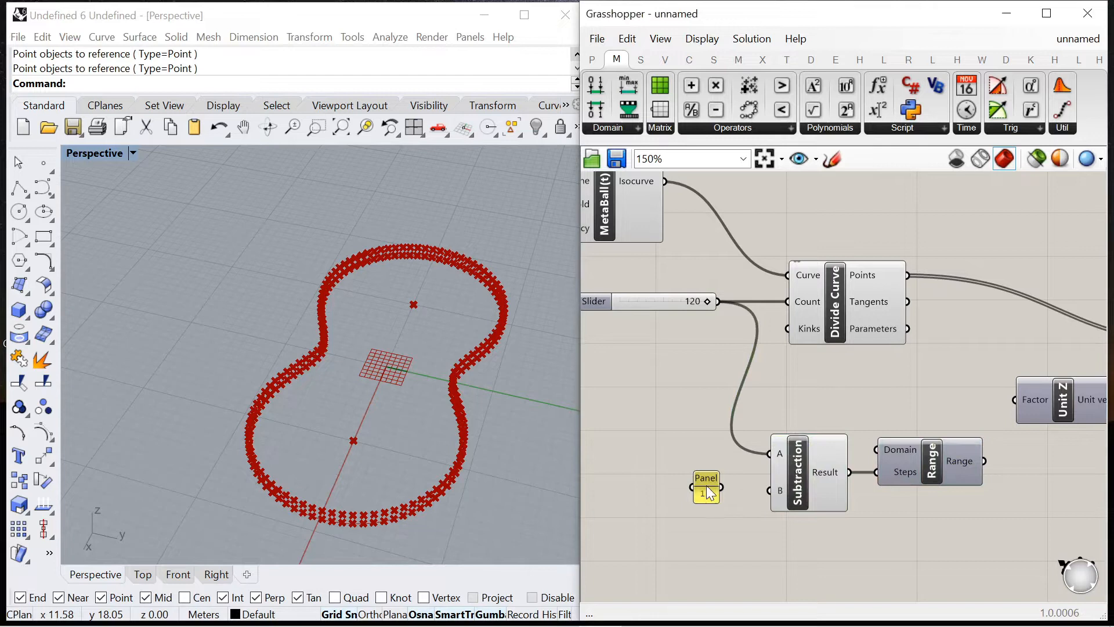
drag(725, 489, 737, 487)
- Shift the Unit Z and Move components farther from Range to free up canvas space
scroll(705, 441, down, 5)
drag(956, 465, 853, 373)
drag(842, 426, 931, 440)
click(825, 447)
- Add a Graph Mapper fed by Range's output and set its graph type to Sine
scroll(801, 442, up, 3)
double_click(879, 461)
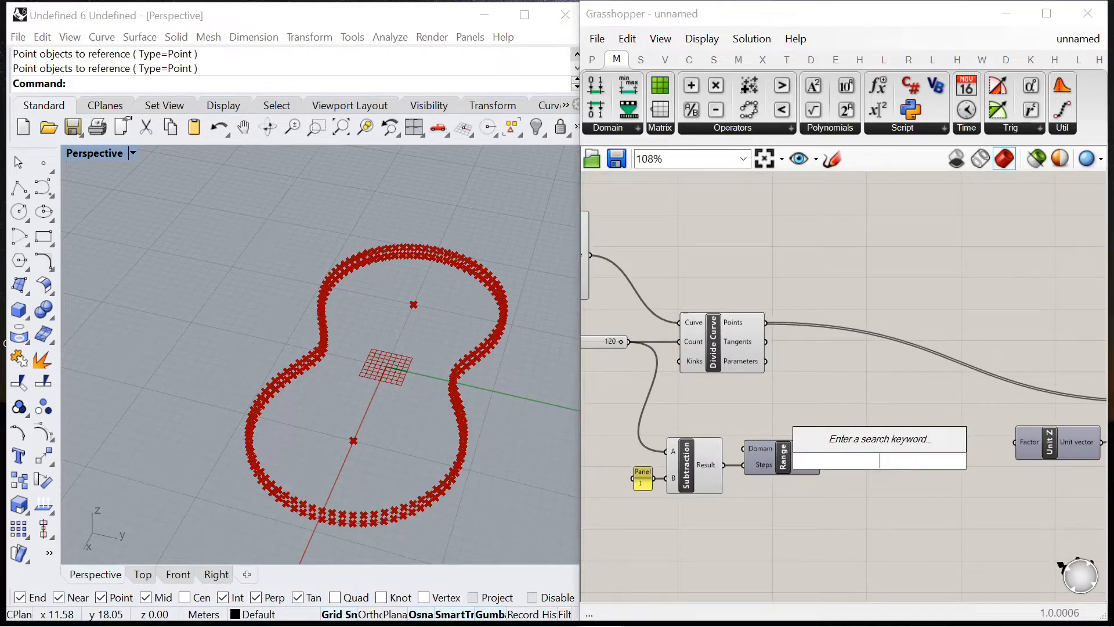
text(graph)
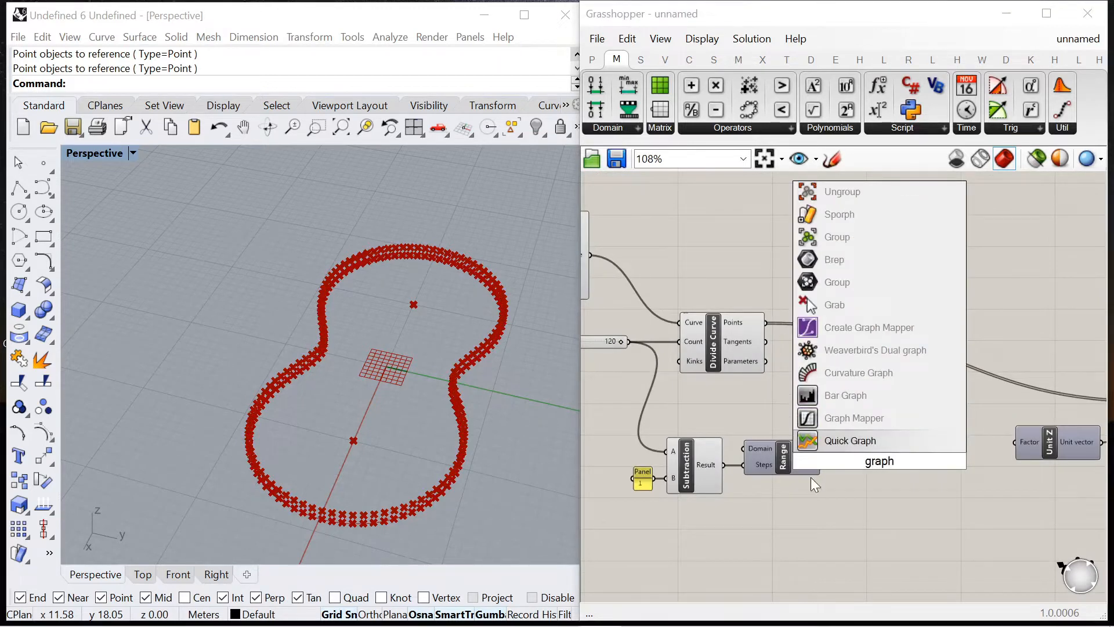
click(853, 418)
scroll(815, 417, up, 2)
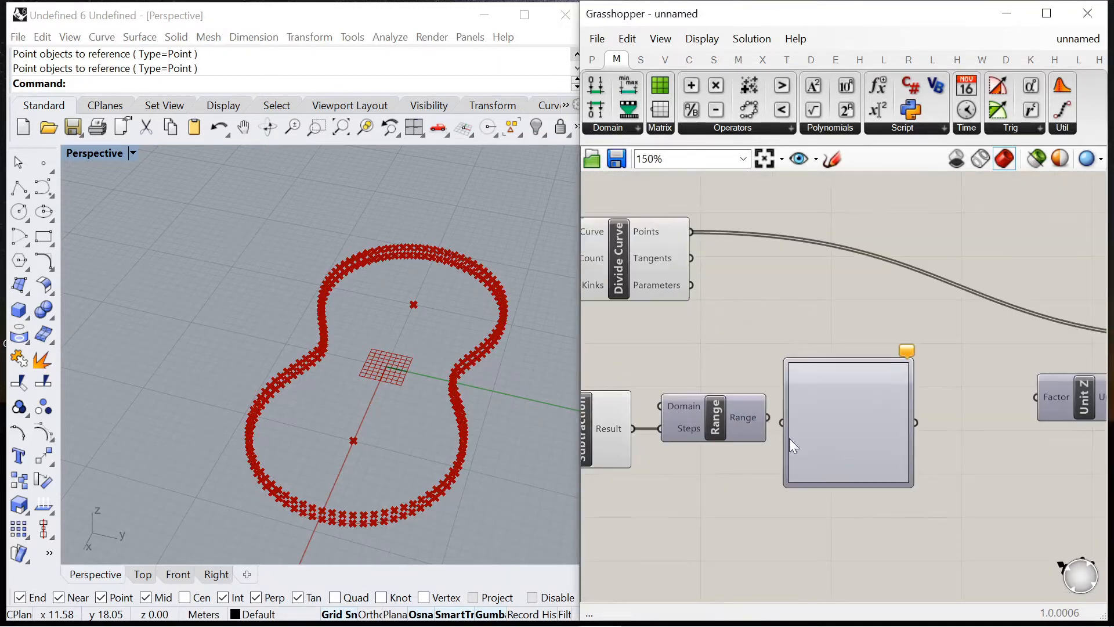
right_click(832, 408)
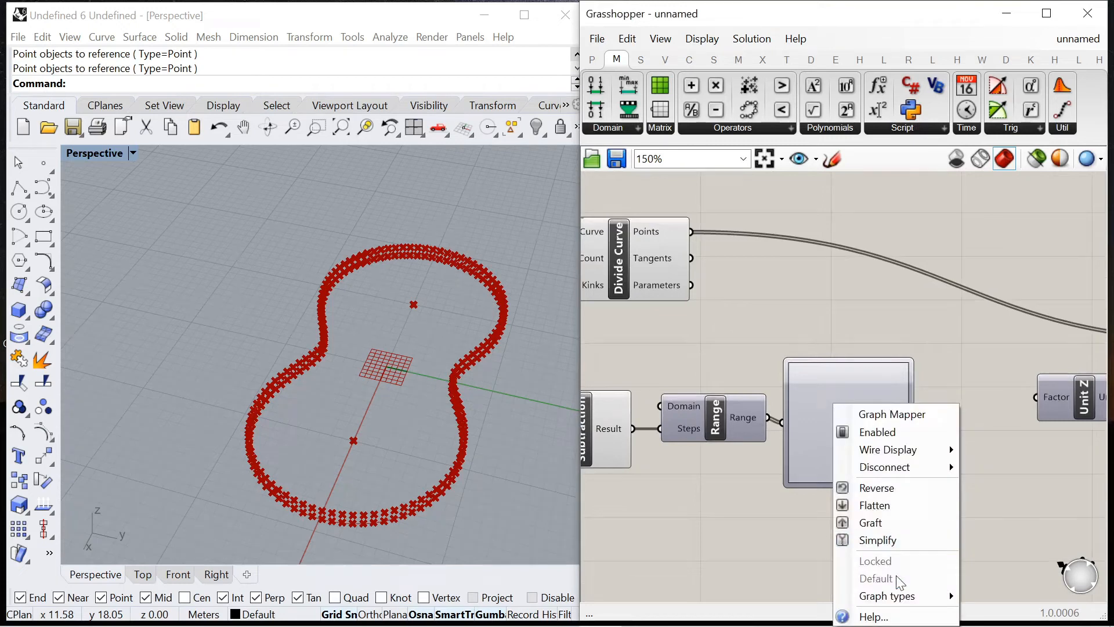
mouse_move(934, 596)
click(995, 580)
- Move Unit Z and Move farther away from the Graph Mapper
scroll(806, 418, down, 2)
scroll(795, 401, up, 3)
scroll(811, 349, down, 6)
drag(995, 364, 900, 300)
drag(973, 314, 1049, 295)
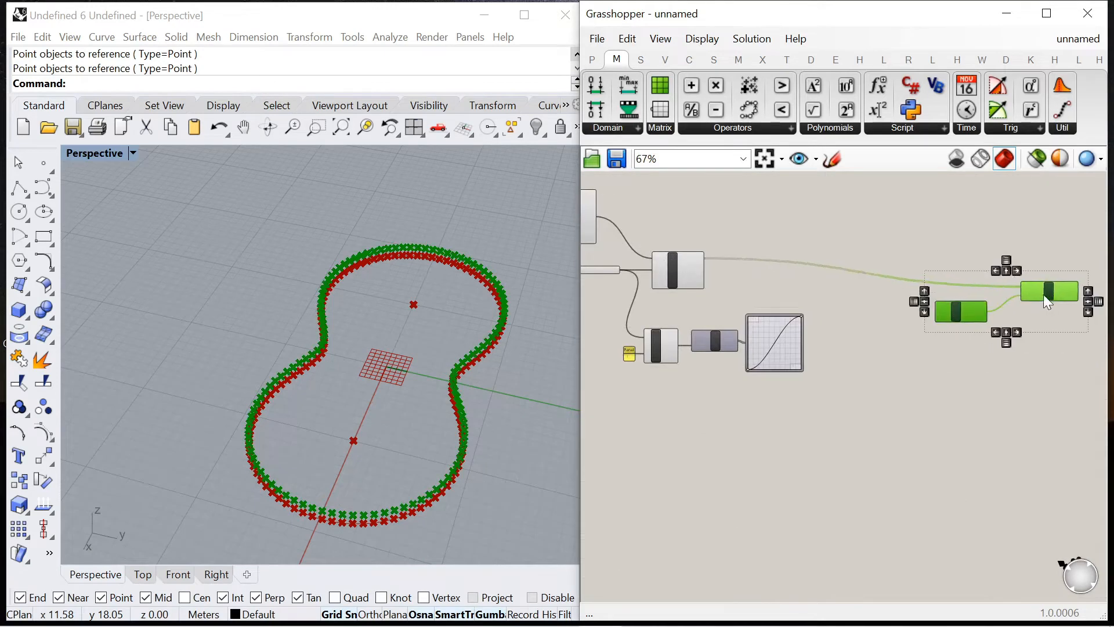
- Add a Multiplication component and connect the Graph Mapper's output to its A input
scroll(883, 356, up, 3)
scroll(828, 284, down, 1)
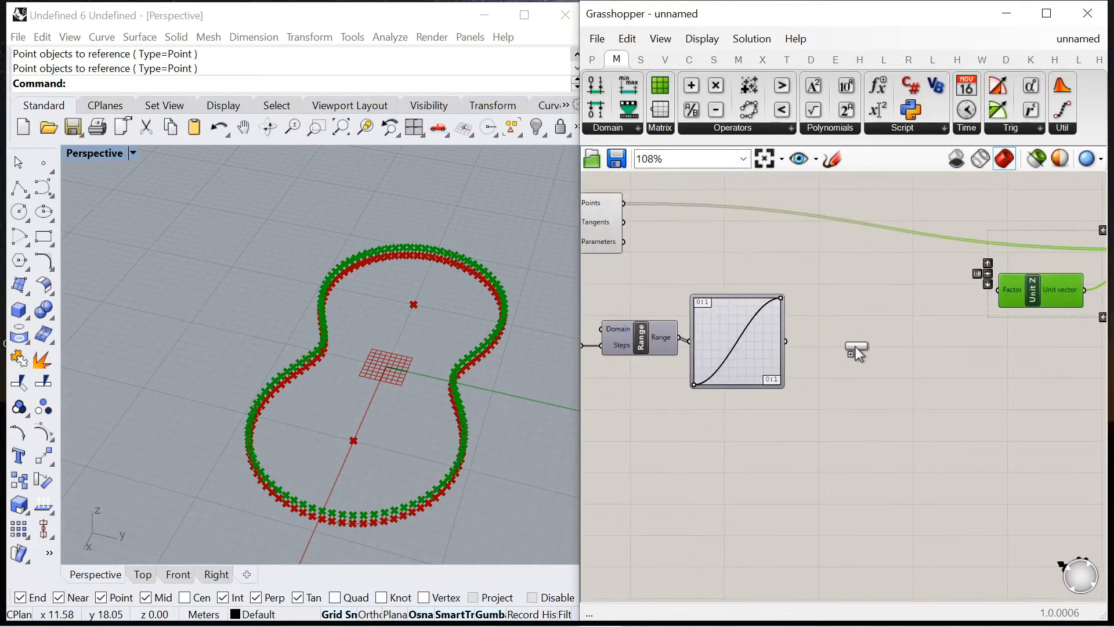
drag(855, 346, 856, 346)
drag(786, 342, 827, 339)
drag(853, 356, 906, 383)
- Add a 0 to 10 Number Slider, connect it to Multiplication's B input and set it to 5
double_click(784, 450)
text(0<10)
key(Return)
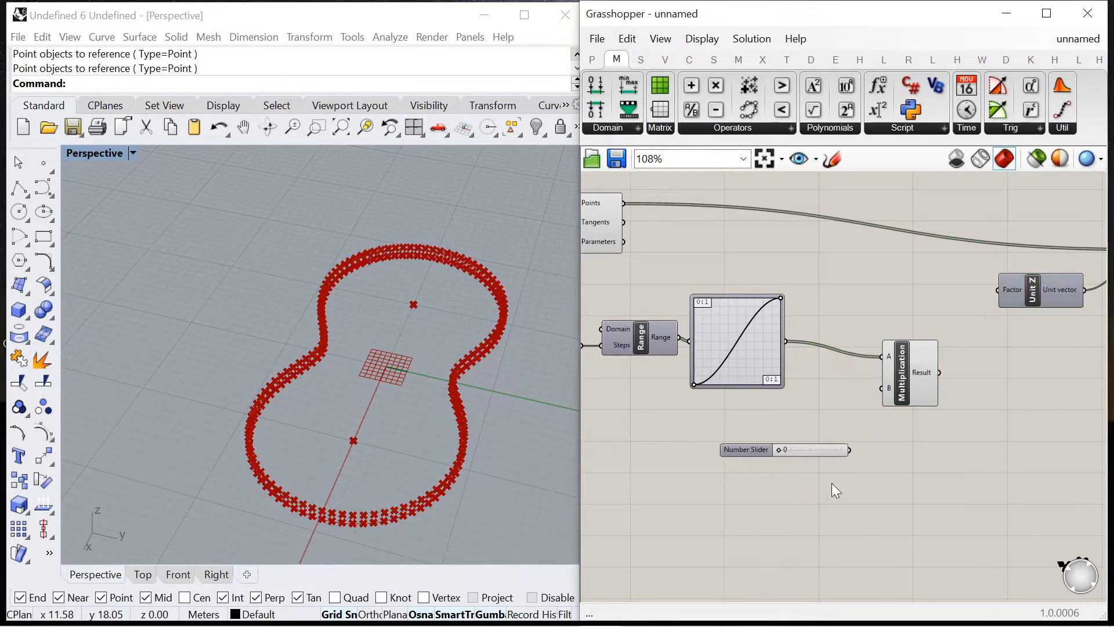
scroll(842, 470, up, 3)
drag(855, 436, 906, 334)
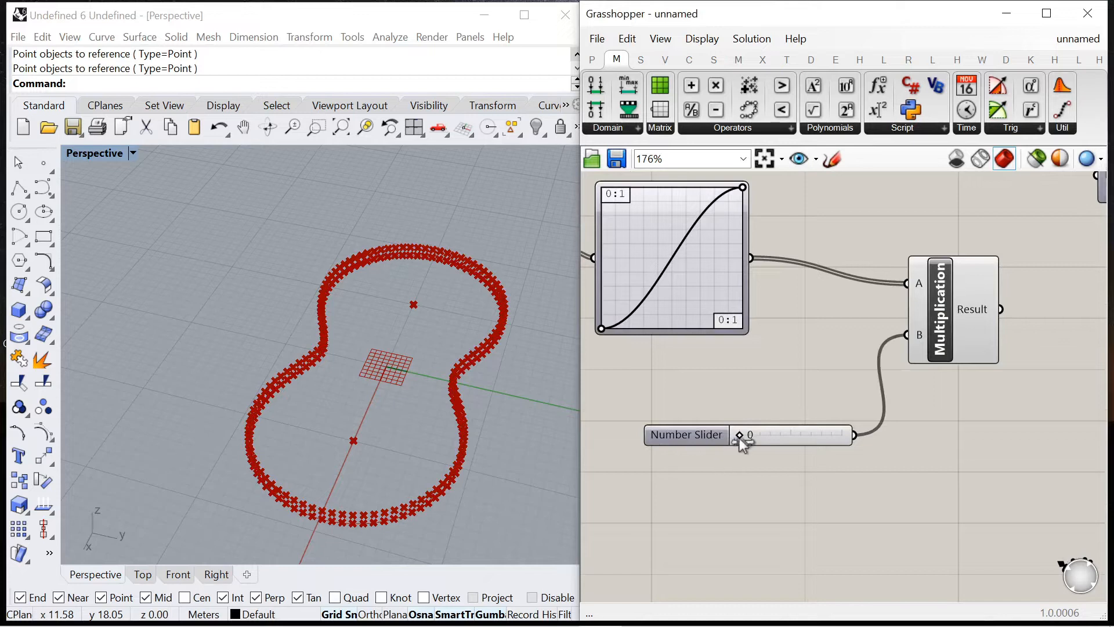
drag(780, 442, 791, 445)
- Connect Multiplication's Result to Unit Z's Factor input
scroll(791, 444, down, 6)
scroll(950, 369, up, 4)
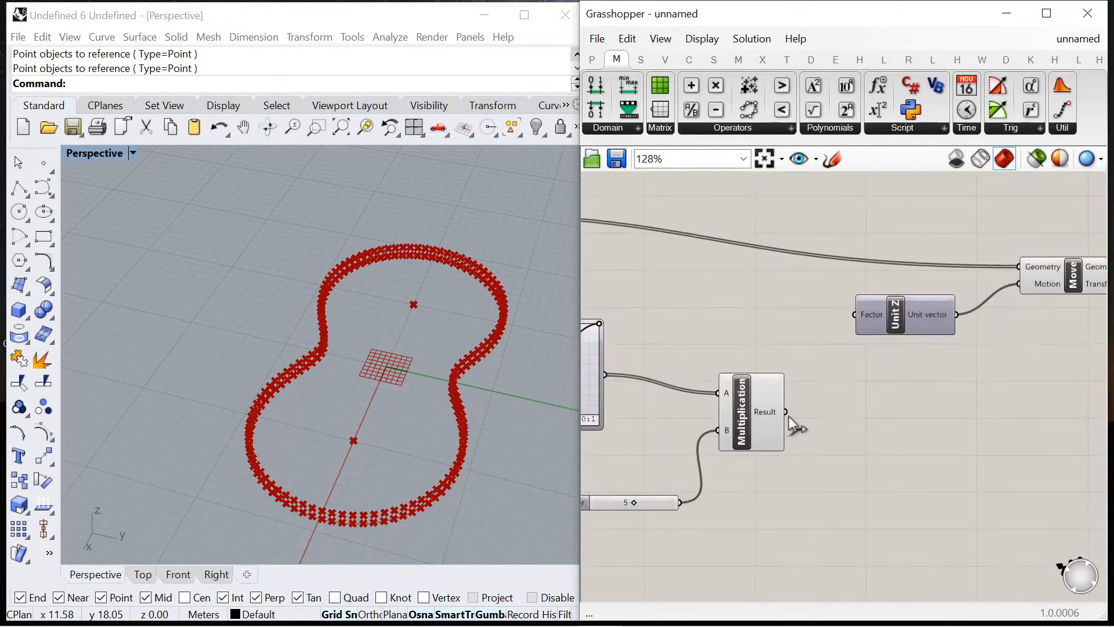
scroll(936, 329, down, 4)
scroll(821, 368, up, 4)
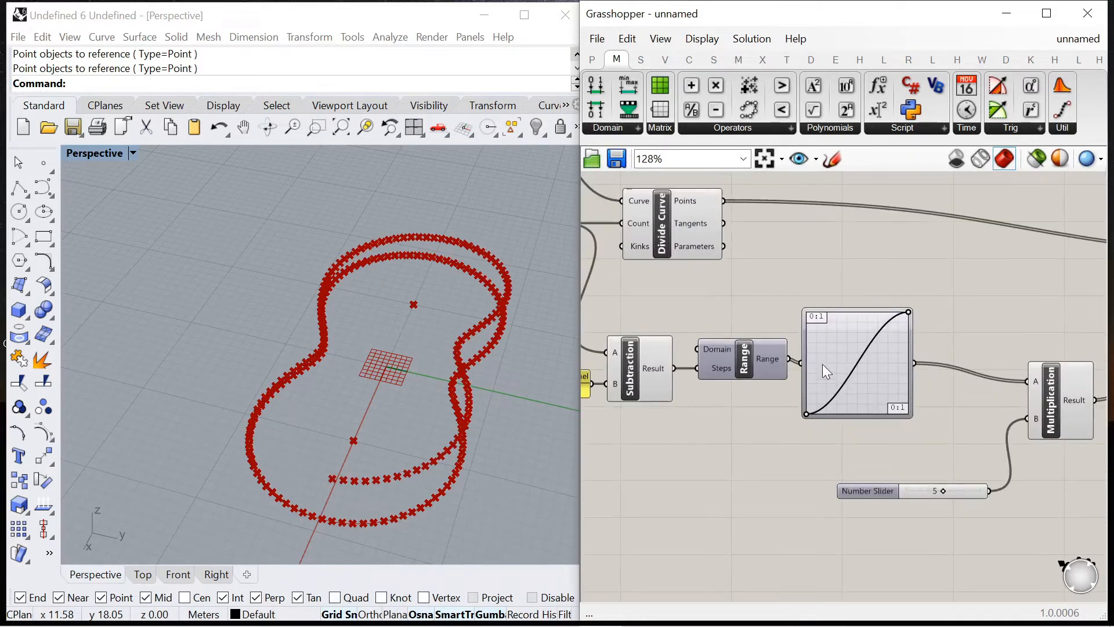
- Reshape the Graph Mapper's sine curve into two full waves that start and end at the peak
right_drag(398, 387, 487, 326)
scroll(908, 380, up, 4)
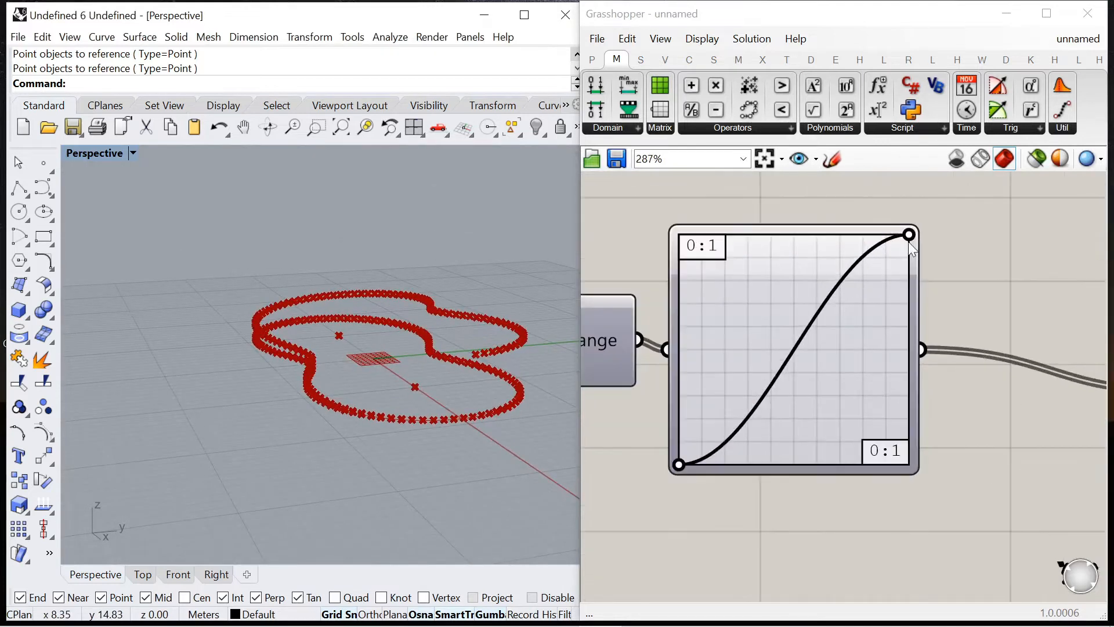
drag(909, 234, 739, 204)
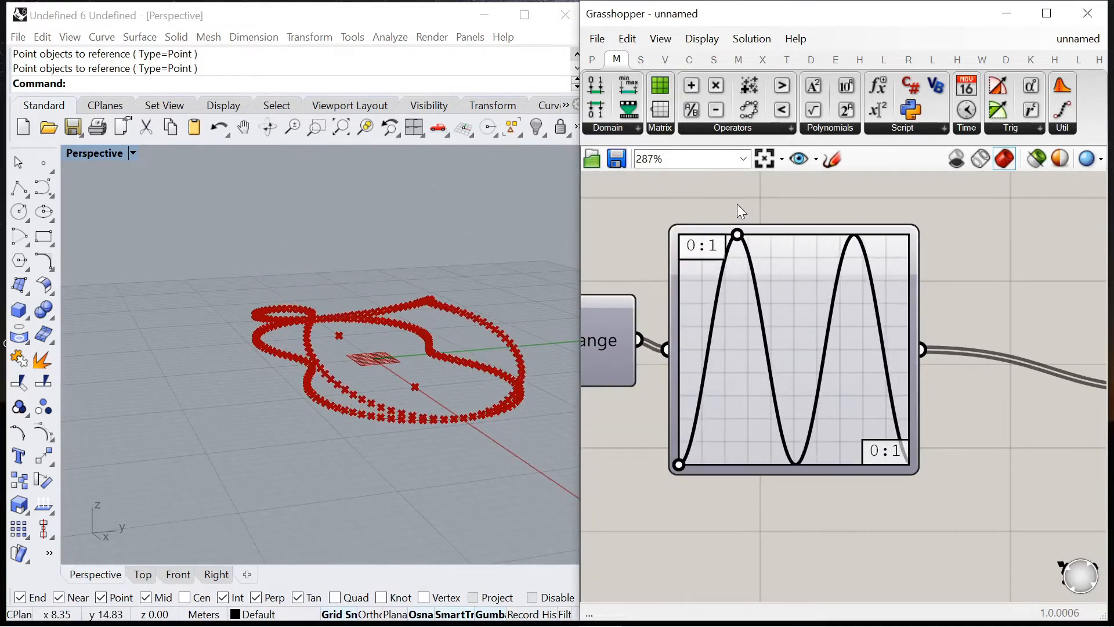
right_drag(522, 384, 400, 391)
drag(680, 464, 738, 507)
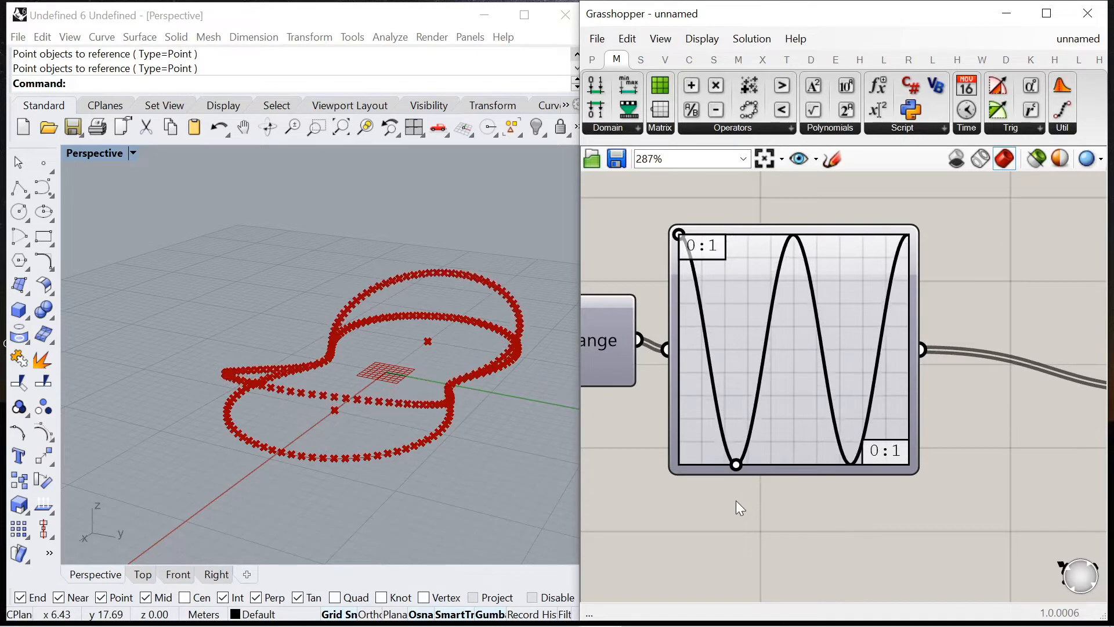
- Fine-tune the Graph Mapper's lower handle so the wave closes at its peak, and check the points in the Rhino viewport
scroll(789, 221, up, 5)
scroll(789, 226, down, 5)
scroll(730, 482, up, 5)
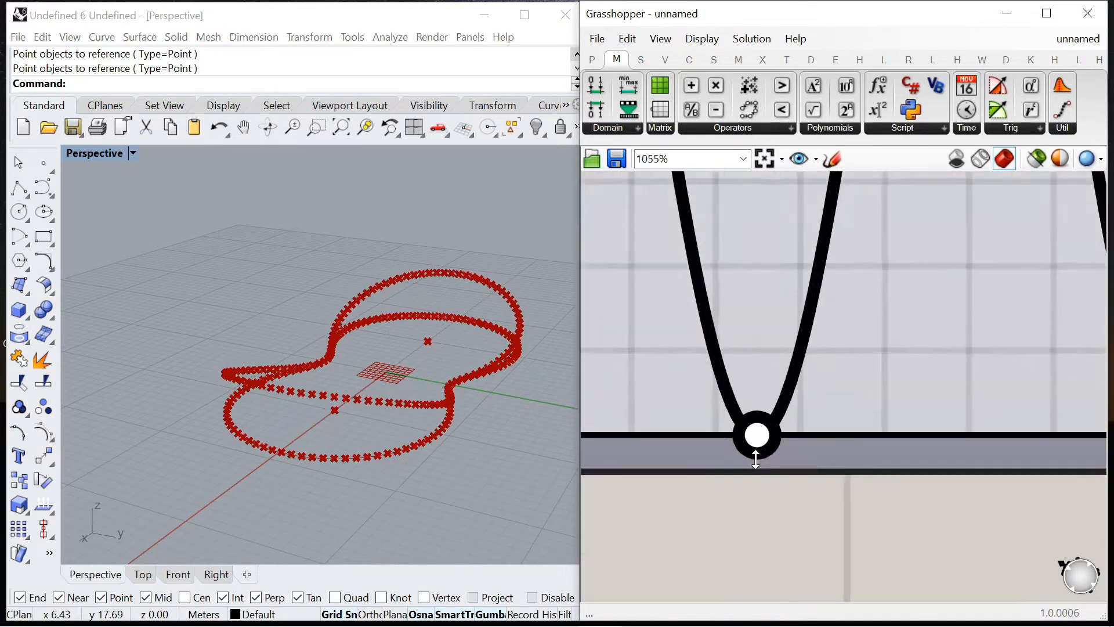
drag(754, 433, 758, 437)
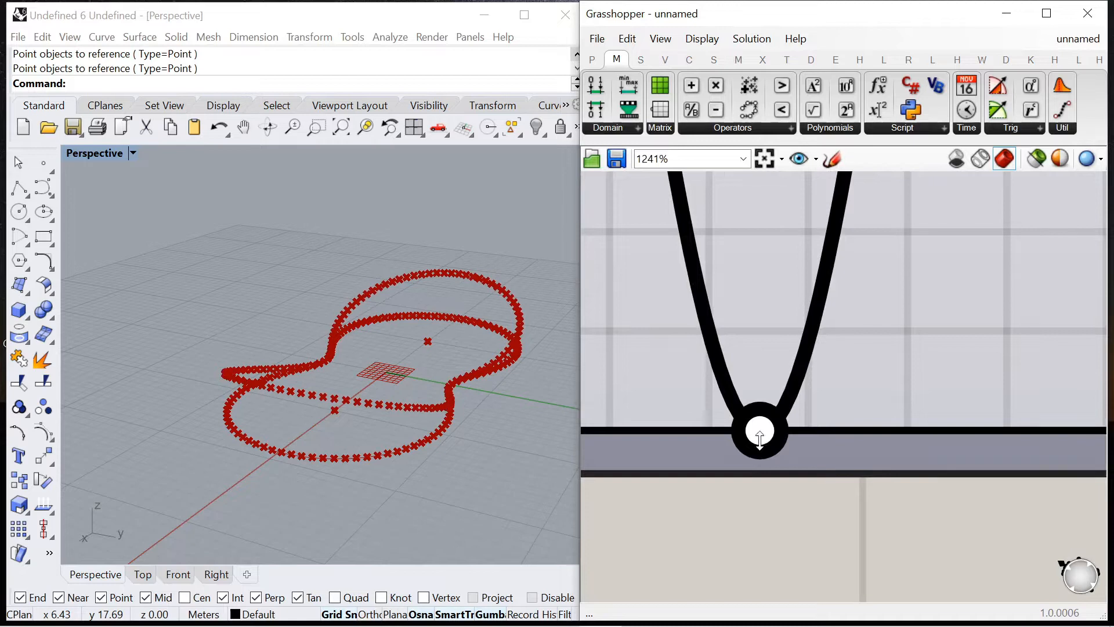
scroll(762, 444, down, 5)
scroll(792, 288, up, 4)
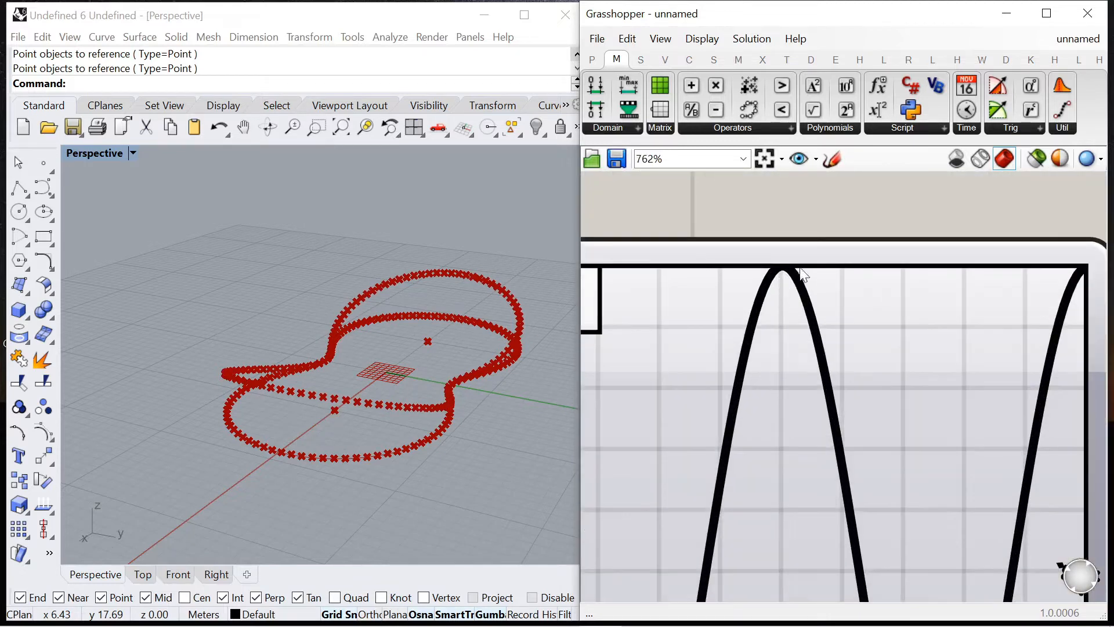
right_drag(379, 341, 477, 392)
scroll(748, 367, down, 10)
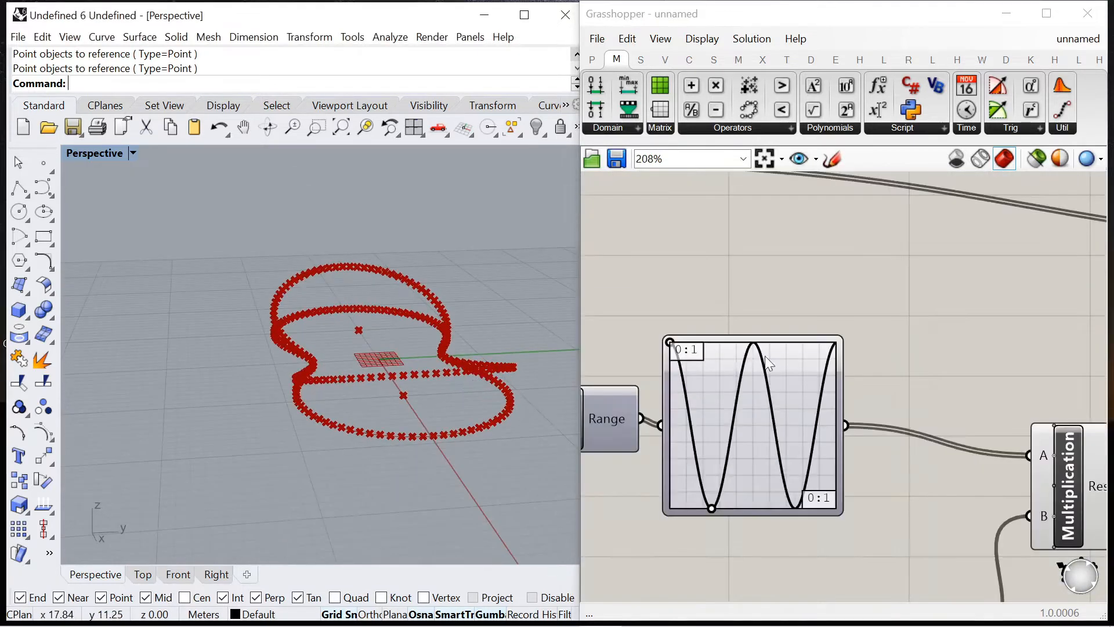
- Rearrange Multiplication, its slider and Unit Z in a row after the Graph Mapper, with Move above and beyond them
drag(995, 448, 694, 366)
drag(783, 366, 826, 370)
scroll(938, 352, up, 3)
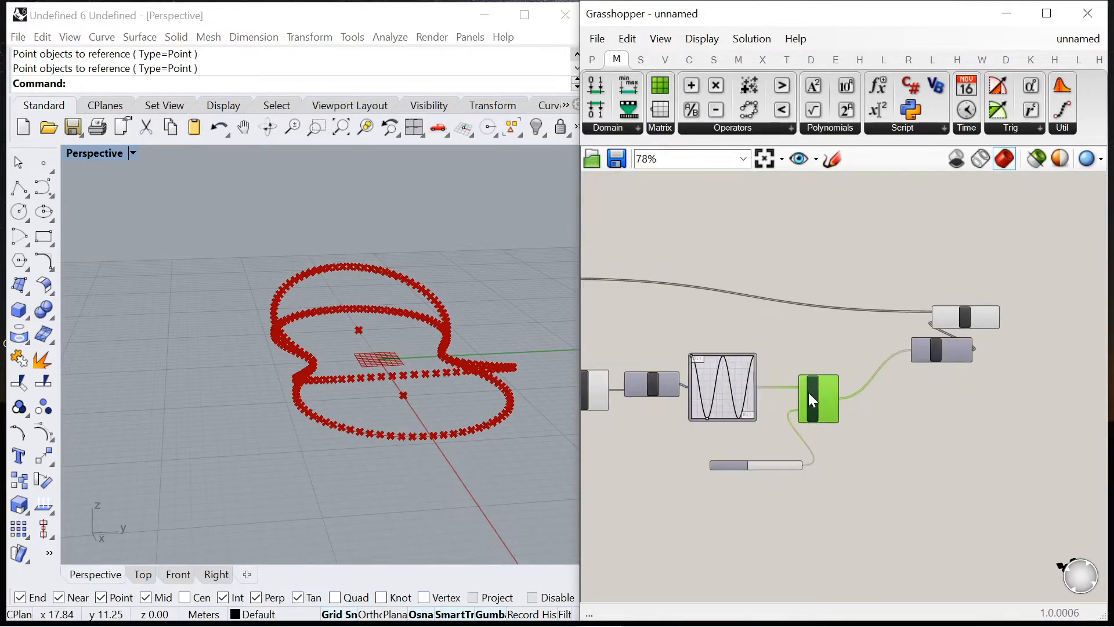
drag(733, 466, 689, 450)
drag(916, 376, 886, 404)
drag(966, 319, 1005, 289)
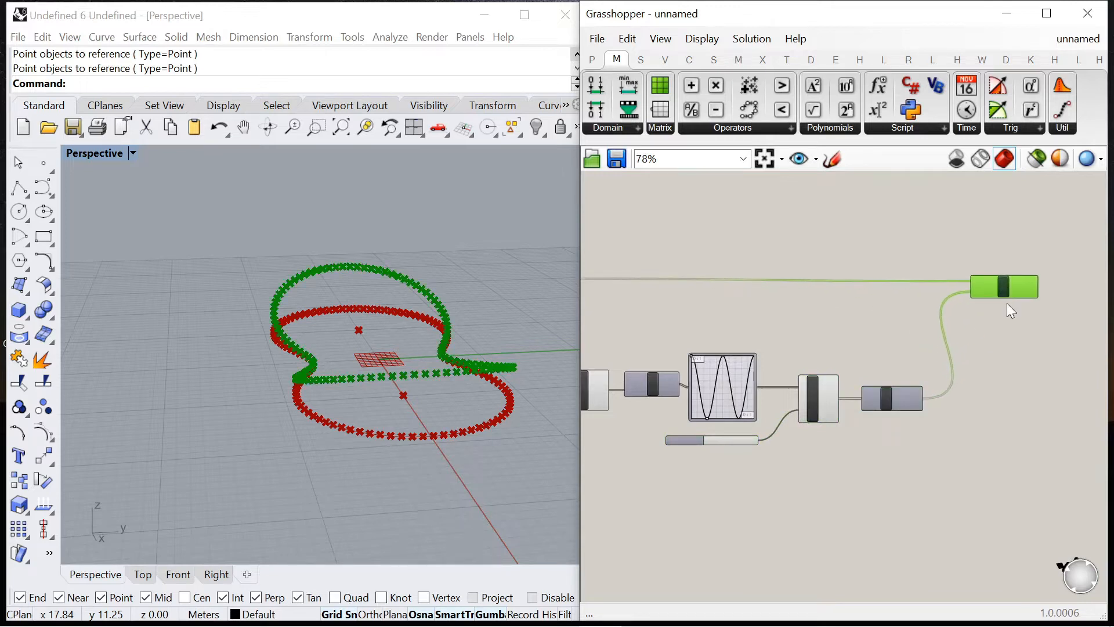
- Reposition Divide Curve level with the 120 slider so its wires run cleanly
scroll(807, 314, down, 2)
scroll(797, 304, up, 3)
drag(797, 304, 823, 307)
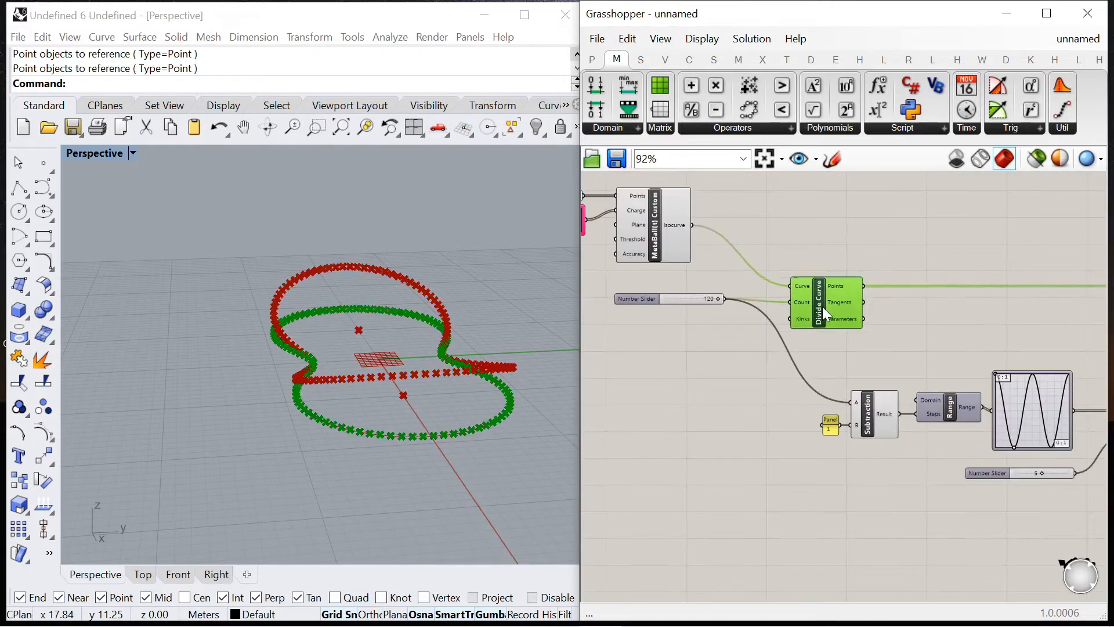
click(767, 308)
scroll(767, 308, down, 4)
- Shift the component group from Subtraction to Unit Z closer beneath the wire between Divide Curve and Move
drag(977, 403, 778, 326)
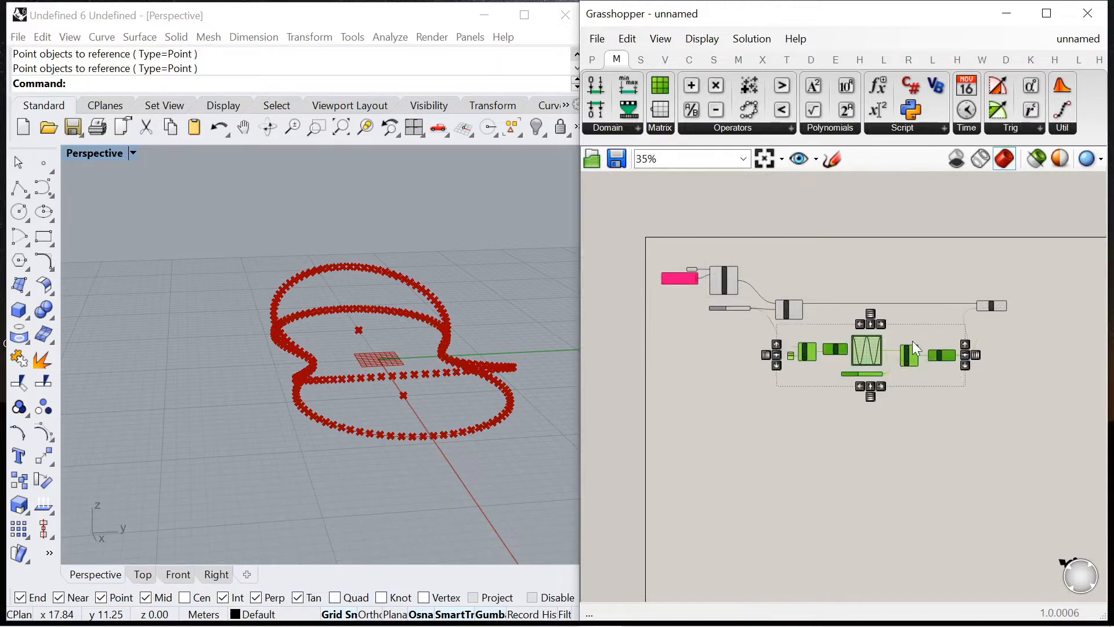
scroll(873, 348, up, 2)
click(935, 305)
scroll(1000, 298, up, 4)
scroll(1000, 298, down, 3)
click(980, 290)
scroll(994, 283, up, 2)
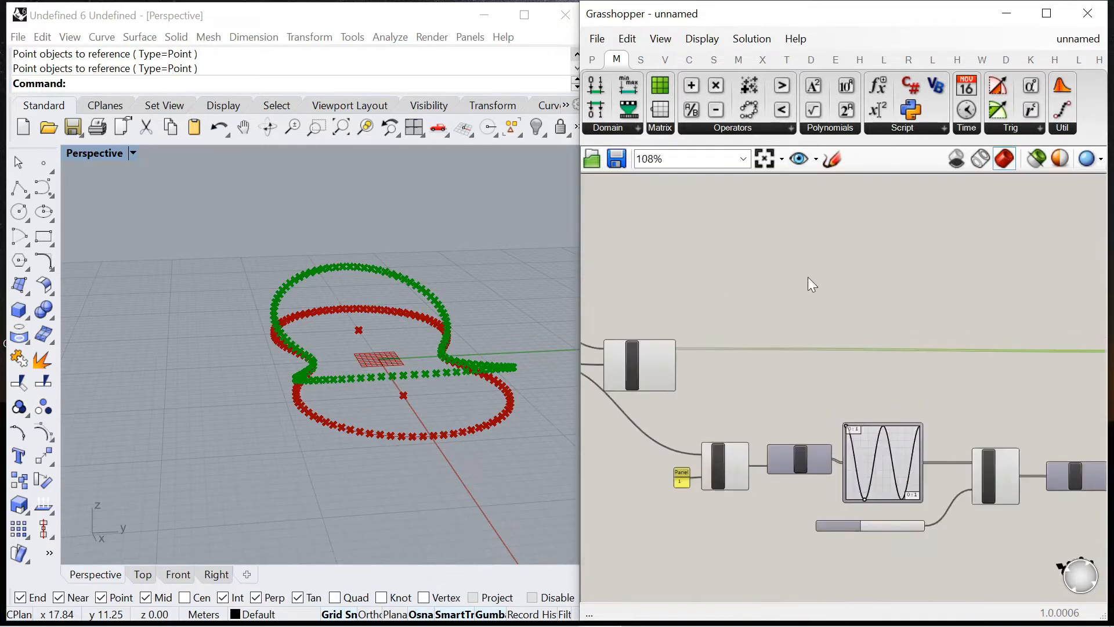
- Add a Shift List component and connect Divide Curve's Points output to its List input
scroll(814, 273, up, 3)
double_click(754, 311)
text(shift)
click(732, 296)
scroll(833, 302, down, 3)
scroll(700, 335, up, 3)
drag(698, 374, 829, 257)
scroll(833, 286, down, 3)
scroll(884, 284, up, 3)
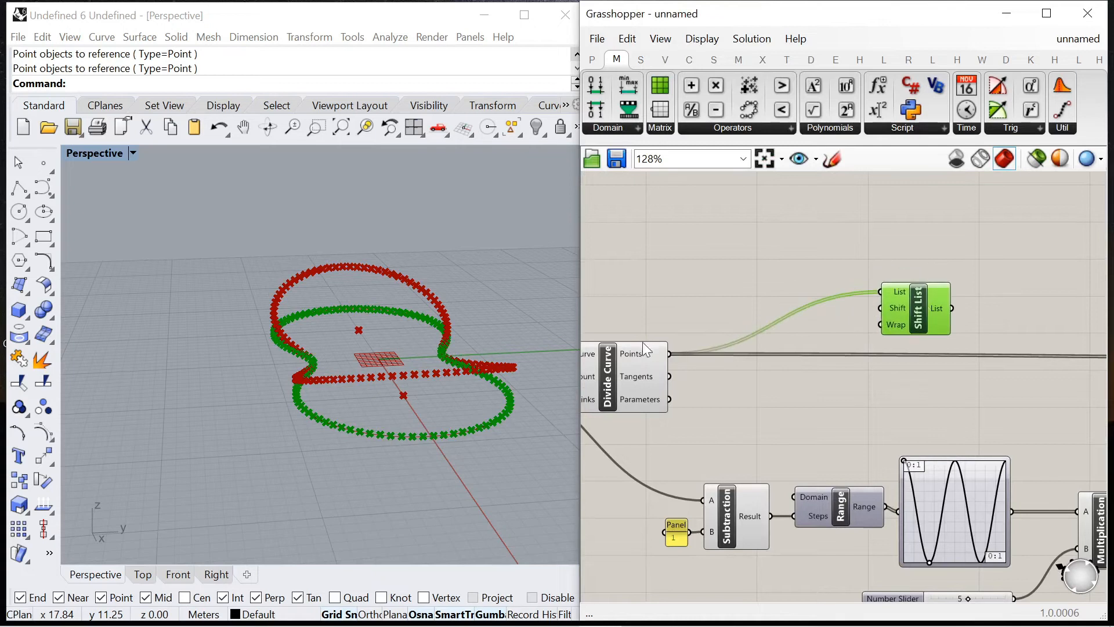
- Add a 0 to 119 Number Slider, connect it to Shift List's Shift input and set it to 19
right_drag(476, 400, 348, 413)
scroll(907, 310, up, 3)
mouse_move(904, 310)
double_click(753, 223)
text(0)
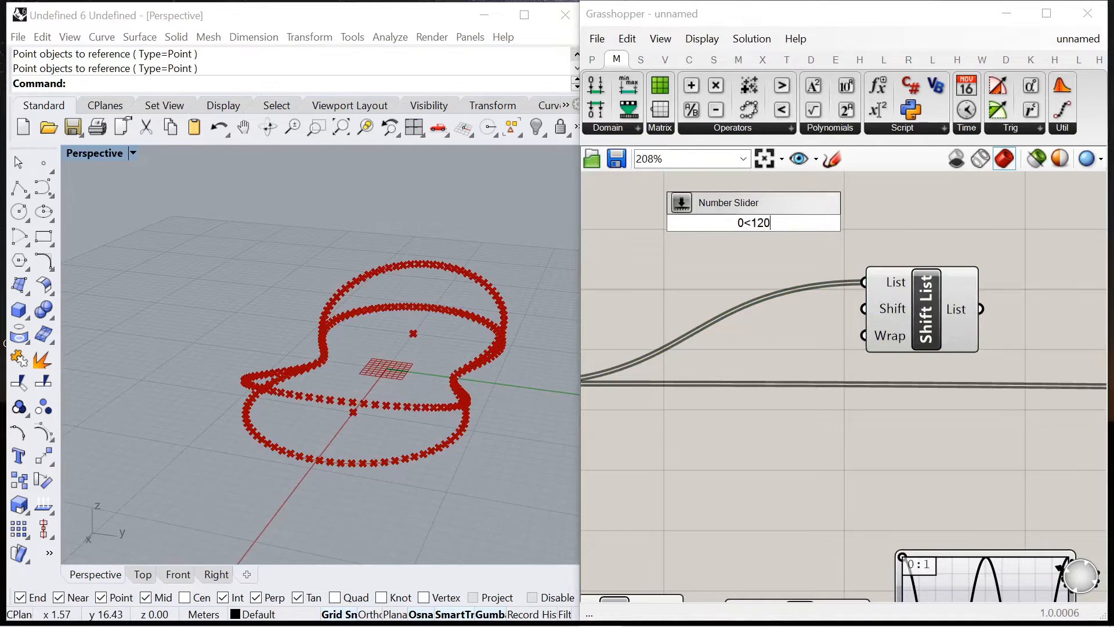
text(<119)
key(Return)
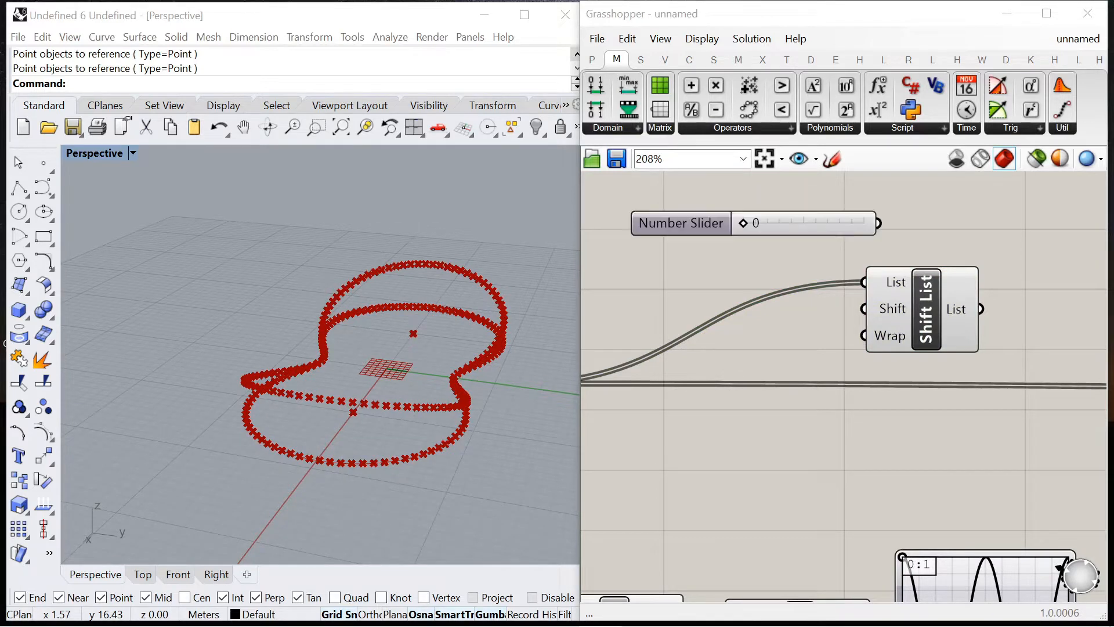
right_drag(861, 308, 1007, 339)
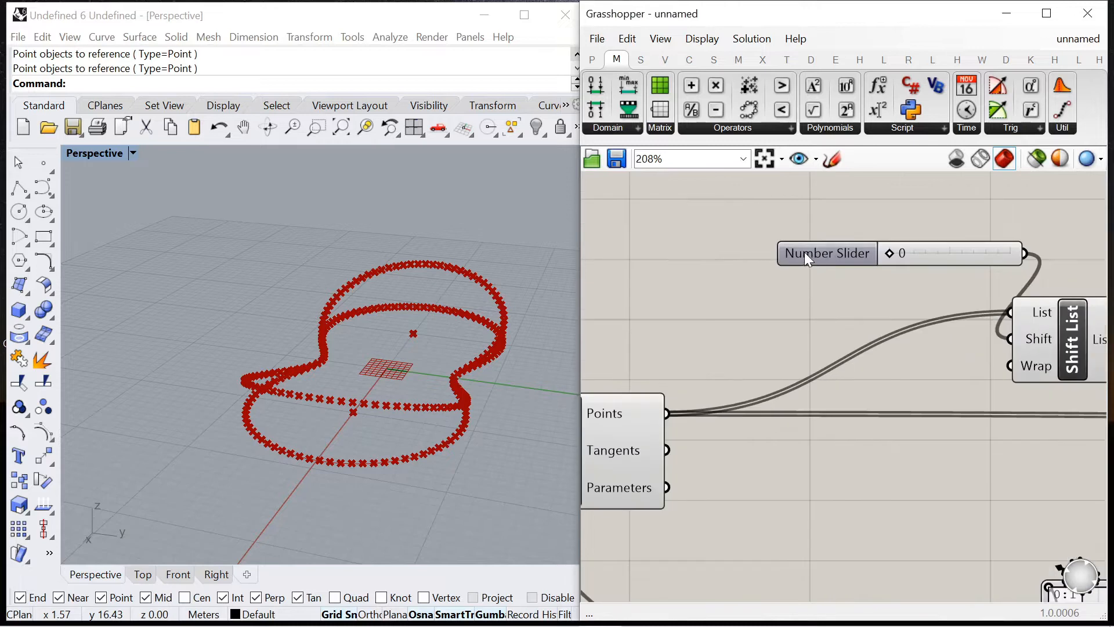
drag(804, 252, 723, 270)
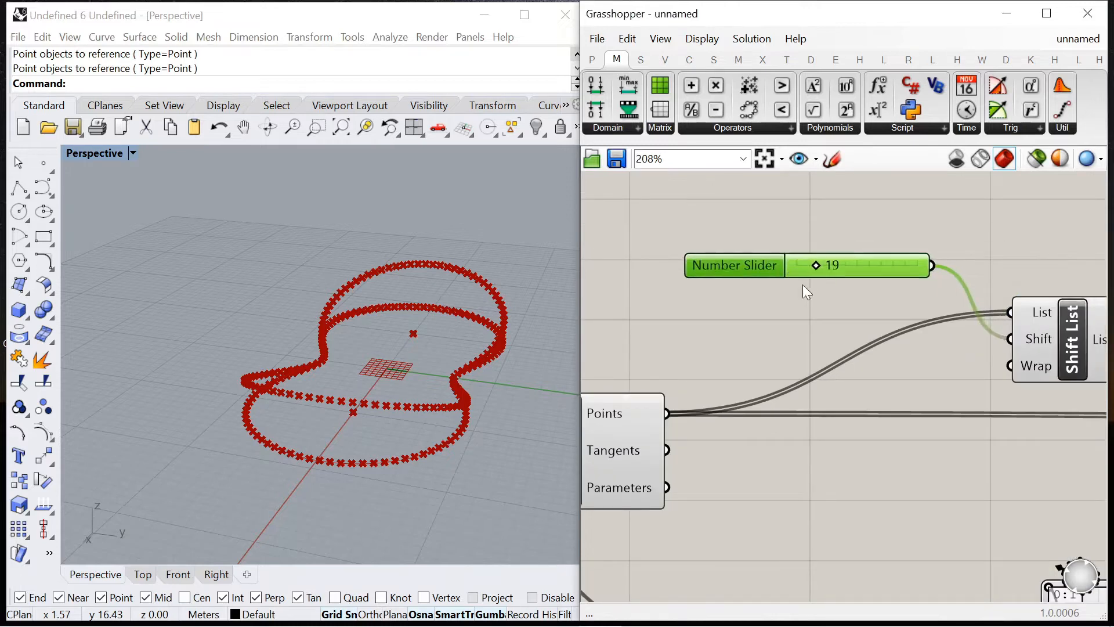
- Connect Shift List's output to Move's Geometry in place of Divide Curve's Points, and align Shift List between them
scroll(923, 354, down, 5)
scroll(837, 332, up, 3)
drag(1073, 437, 1002, 342)
scroll(998, 341, down, 2)
scroll(748, 310, up, 3)
drag(854, 376, 906, 423)
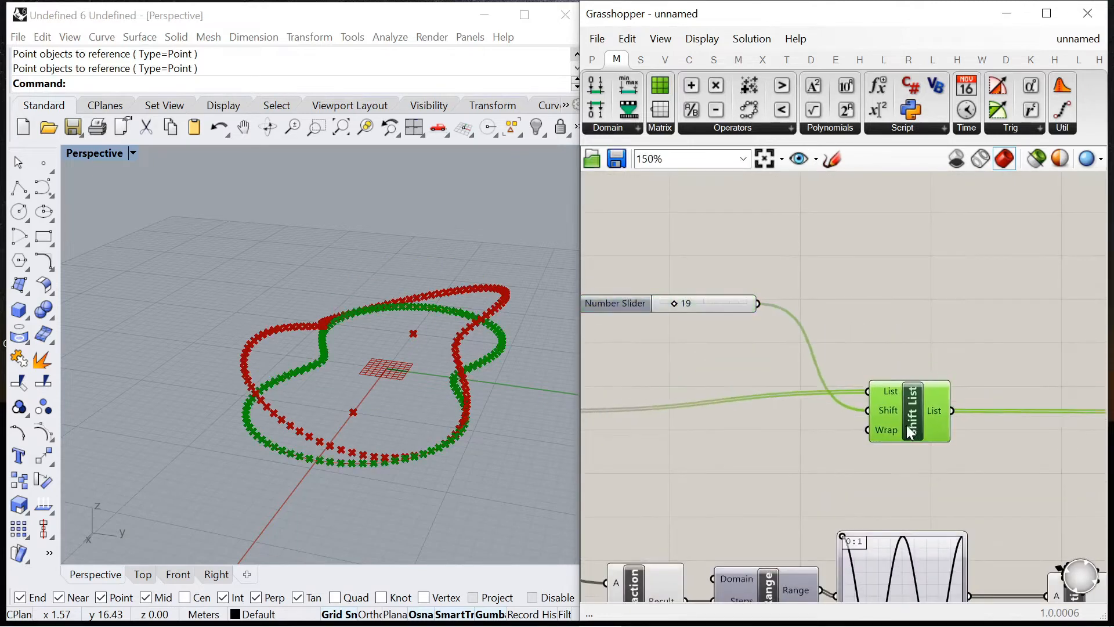
scroll(820, 384, down, 4)
scroll(975, 444, up, 2)
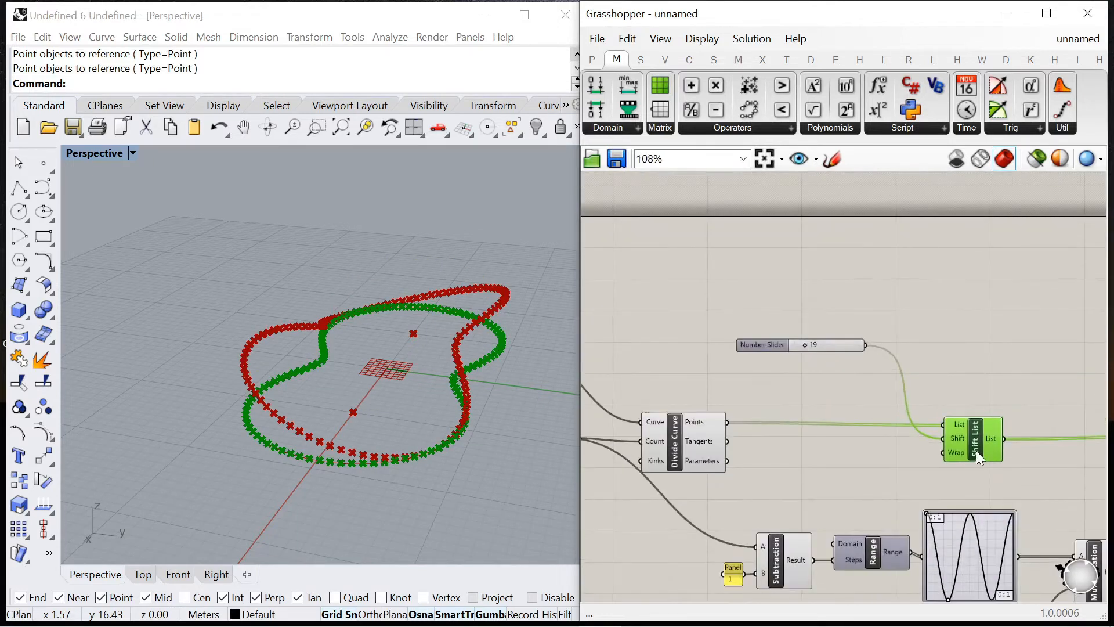
- Try different values on the Shift List slider while inspecting the moved points in the Rhino viewport
click(759, 346)
scroll(835, 359, up, 5)
drag(796, 339, 812, 339)
right_drag(371, 400, 409, 417)
drag(824, 344, 799, 364)
right_drag(455, 393, 406, 346)
right_drag(408, 327, 337, 362)
- Adjust the slider on Multiplication's B input to change how high the points are moved, and inspect the shape
scroll(695, 377, down, 10)
scroll(837, 440, up, 8)
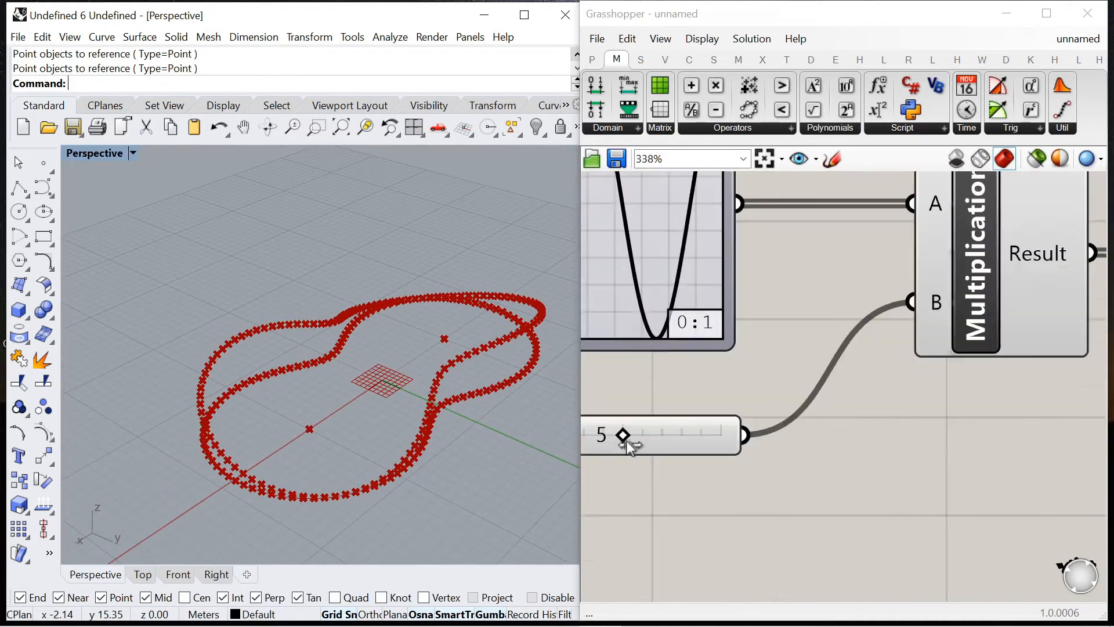
click(625, 436)
drag(635, 442, 654, 442)
right_drag(360, 377, 382, 398)
- Set the slider feeding Shift List's Shift input to 20
scroll(759, 380, down, 5)
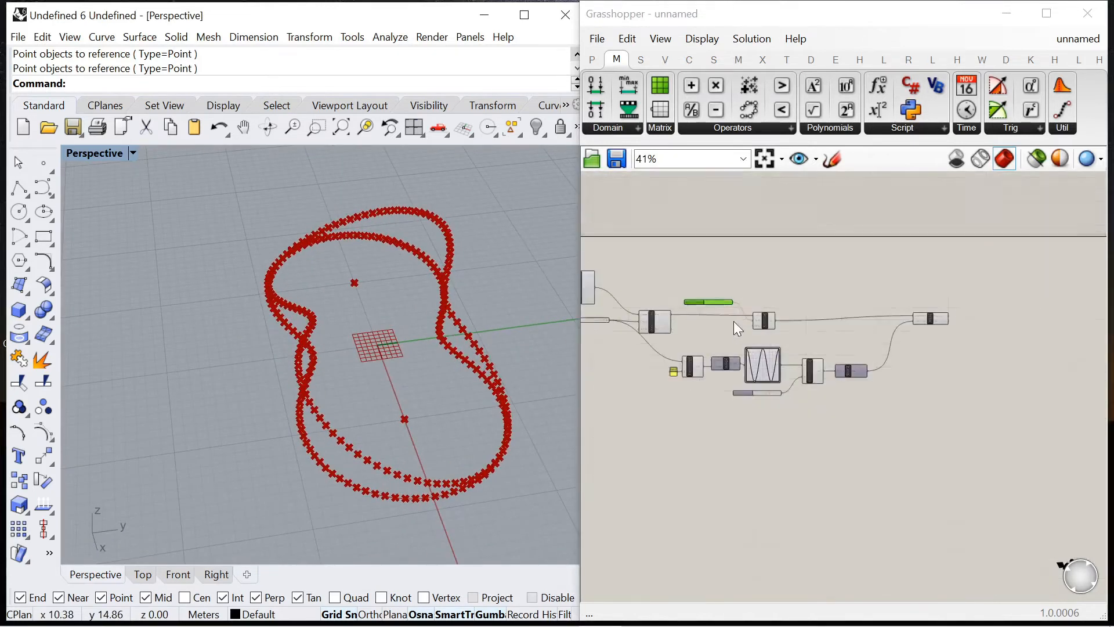
scroll(739, 326, up, 5)
click(748, 332)
drag(696, 293, 690, 318)
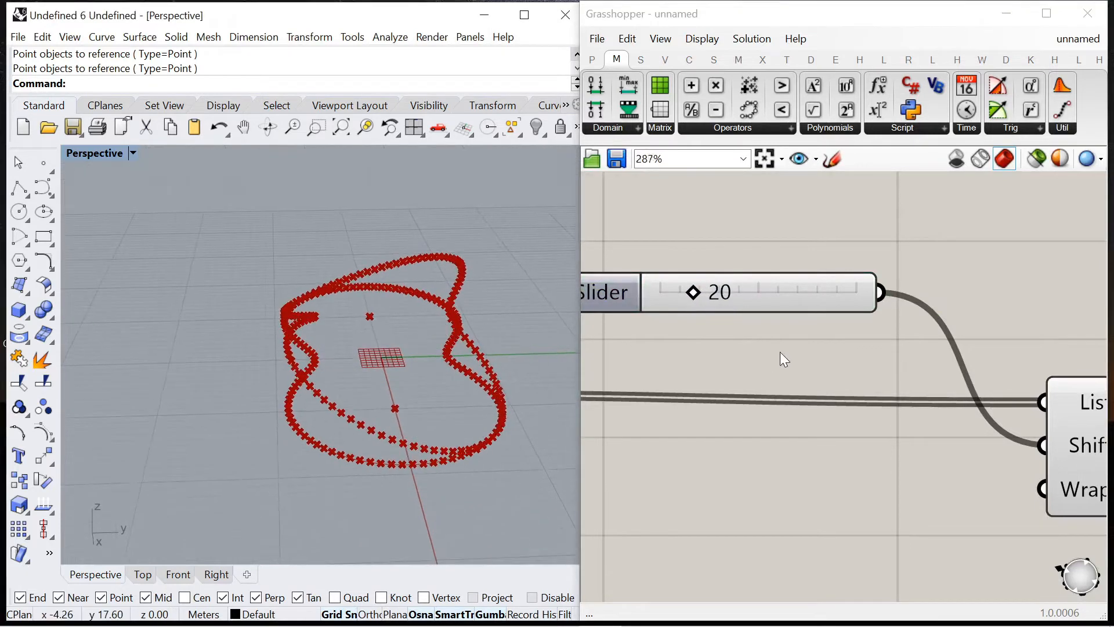
- Add an Interpolate component to the right of Move and connect Move's Geometry output to its Vertices input
scroll(778, 350, down, 8)
scroll(928, 354, up, 5)
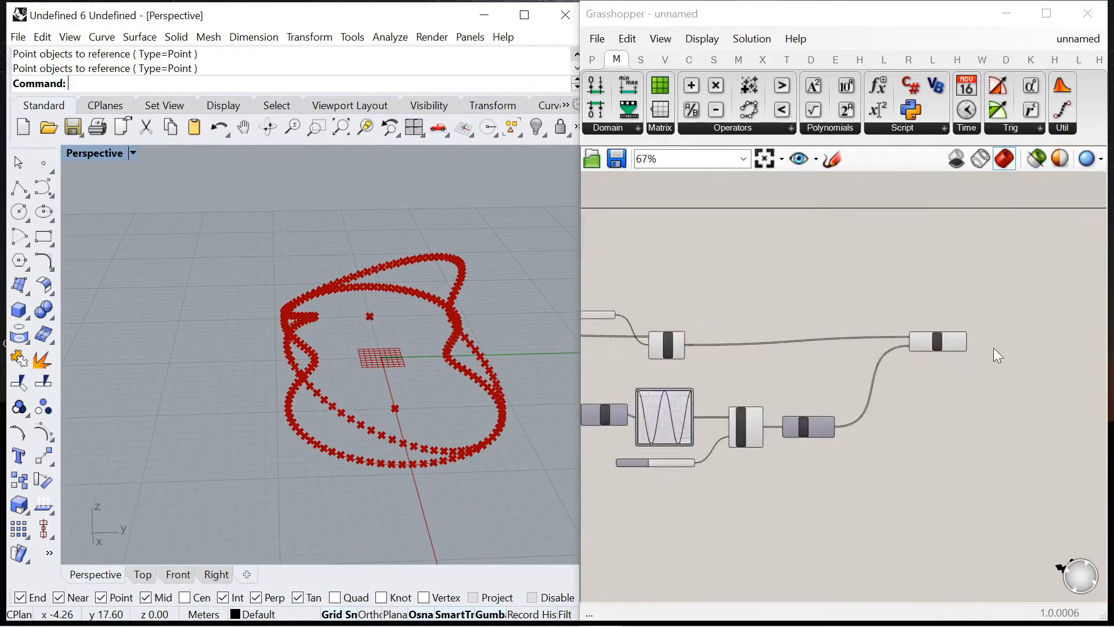
double_click(985, 384)
text(interpolate)
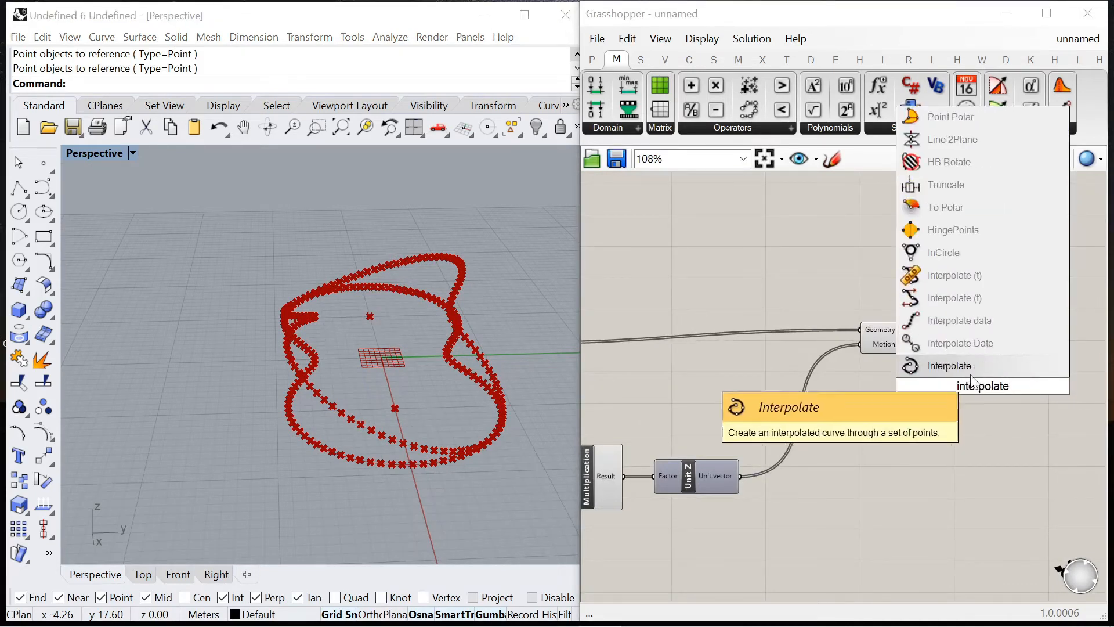
click(970, 371)
drag(955, 332, 937, 367)
right_drag(988, 376, 906, 371)
drag(906, 371, 1037, 336)
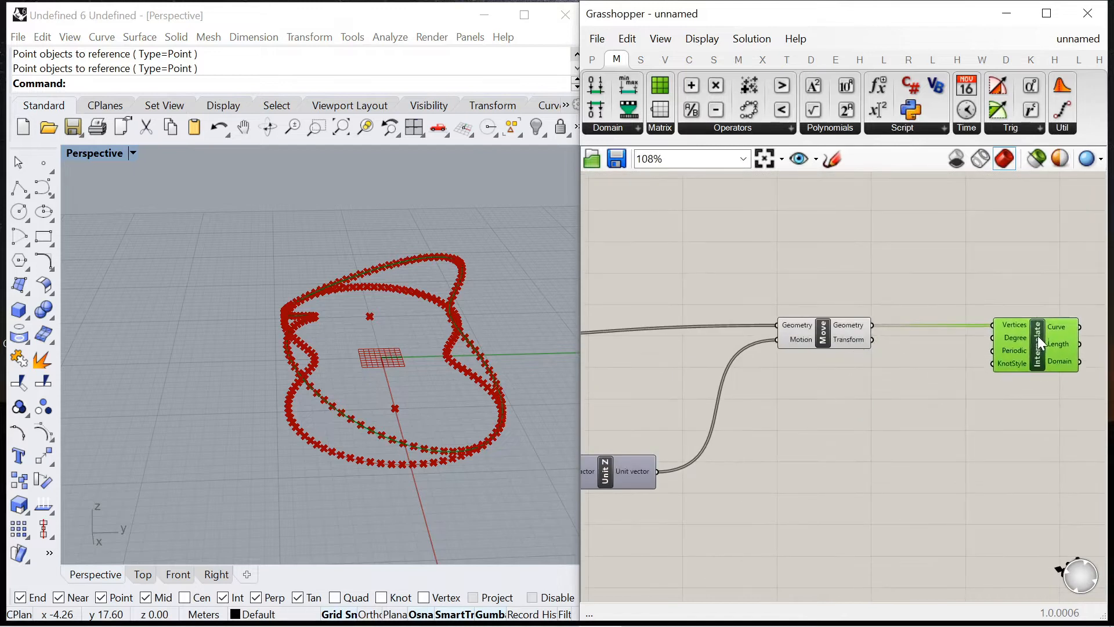
- Add a Boolean Toggle set to True, connect it to Interpolate's Periodic input, and place it beside that component
double_click(930, 392)
text(boolean)
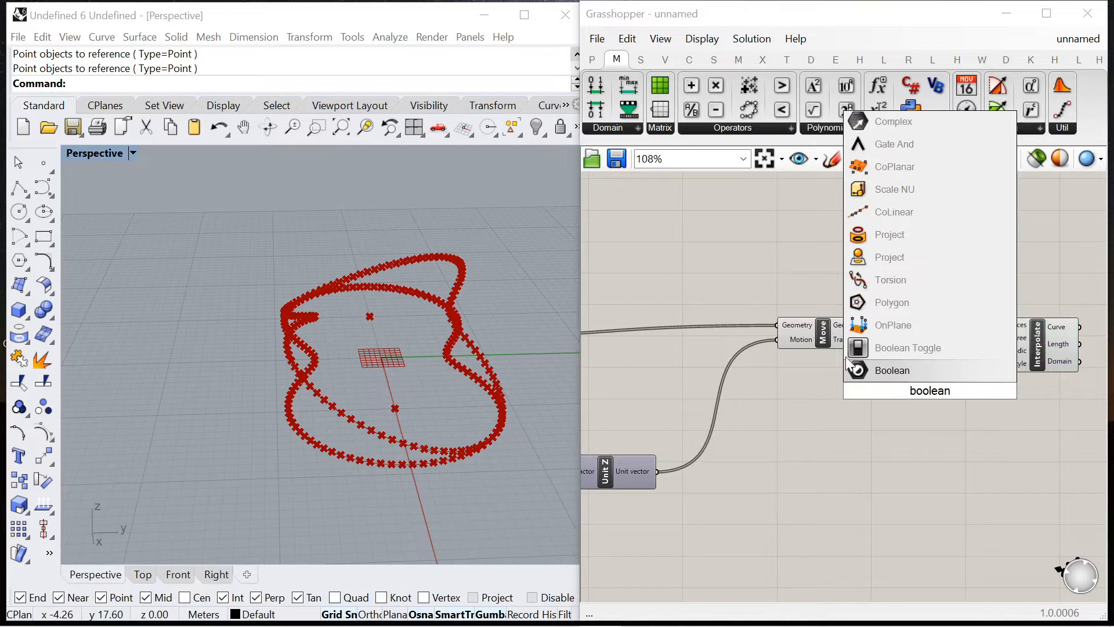
click(893, 347)
scroll(968, 369, up, 4)
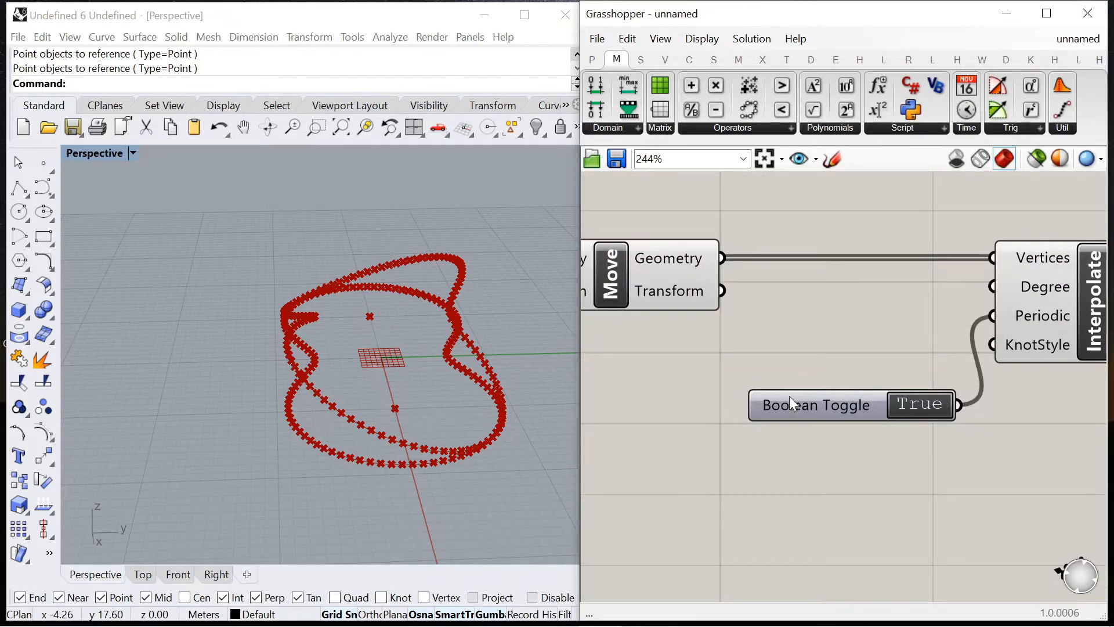
drag(789, 397, 798, 349)
click(1100, 304)
click(895, 304)
- Line up Move and Interpolate with Shift List so the wires between them run nearly straight
scroll(927, 279, down, 9)
scroll(882, 288, up, 3)
scroll(900, 288, down, 1)
click(910, 280)
drag(907, 280, 903, 284)
drag(1037, 335, 988, 285)
drag(1031, 289, 1039, 298)
click(987, 249)
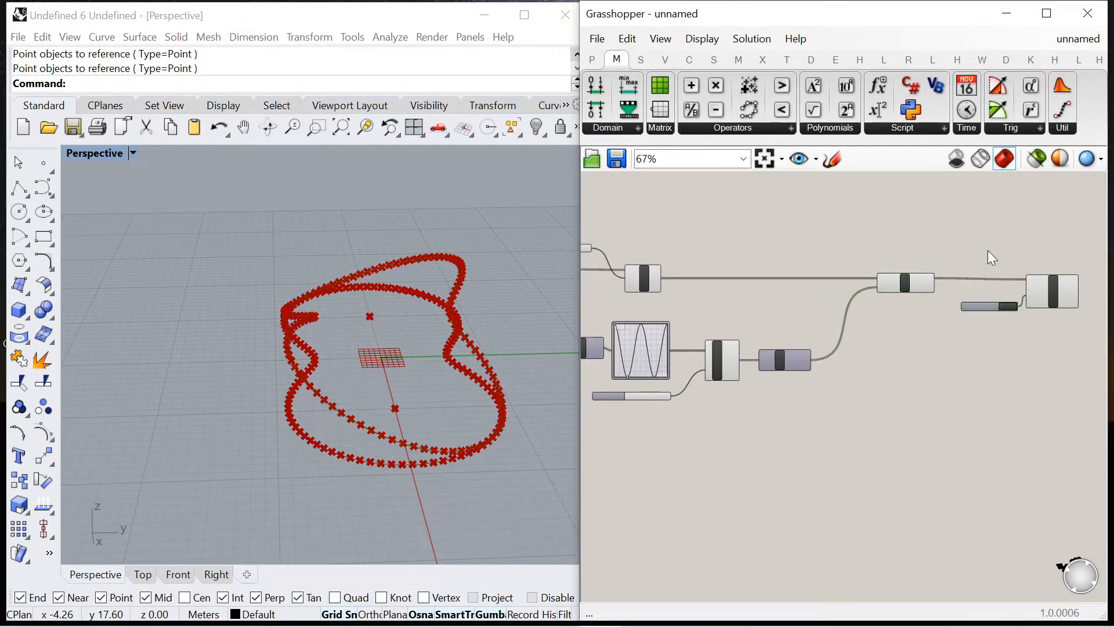
- Turn off the preview of all components that come before Interpolate
scroll(974, 290, down, 3)
drag(942, 383, 605, 207)
right_click(676, 192)
click(718, 219)
mouse_move(397, 426)
right_down()
mouse_move(333, 382)
mouse_move(348, 416)
mouse_move(415, 434)
right_up()
click(736, 427)
- Internalise the referenced metaball points and delete the two original point objects from the Rhino viewport
scroll(615, 249, up, 5)
right_click(613, 238)
click(919, 225)
drag(315, 225, 423, 489)
key(Delete)
- Add a Rotate component and connect Interpolate's Curve output to its Geometry input
scroll(872, 419, down, 5)
scroll(821, 355, up, 5)
scroll(882, 331, up, 1)
click(840, 329)
click(624, 346)
scroll(625, 347, down, 4)
scroll(850, 334, up, 5)
double_click(809, 322)
text(rotate)
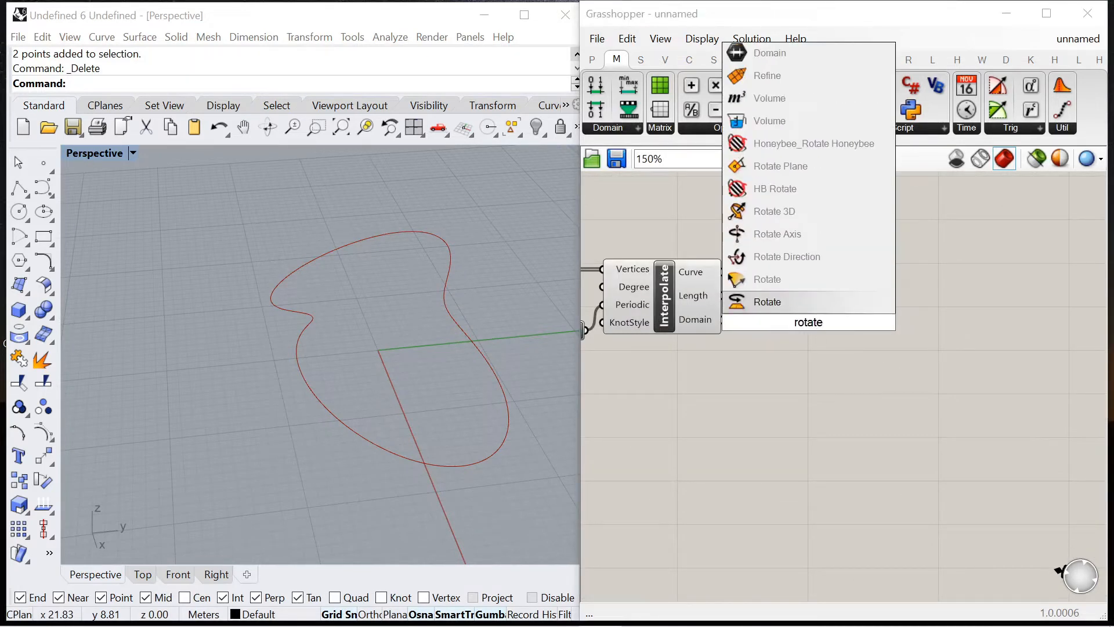
click(805, 300)
drag(722, 271, 917, 356)
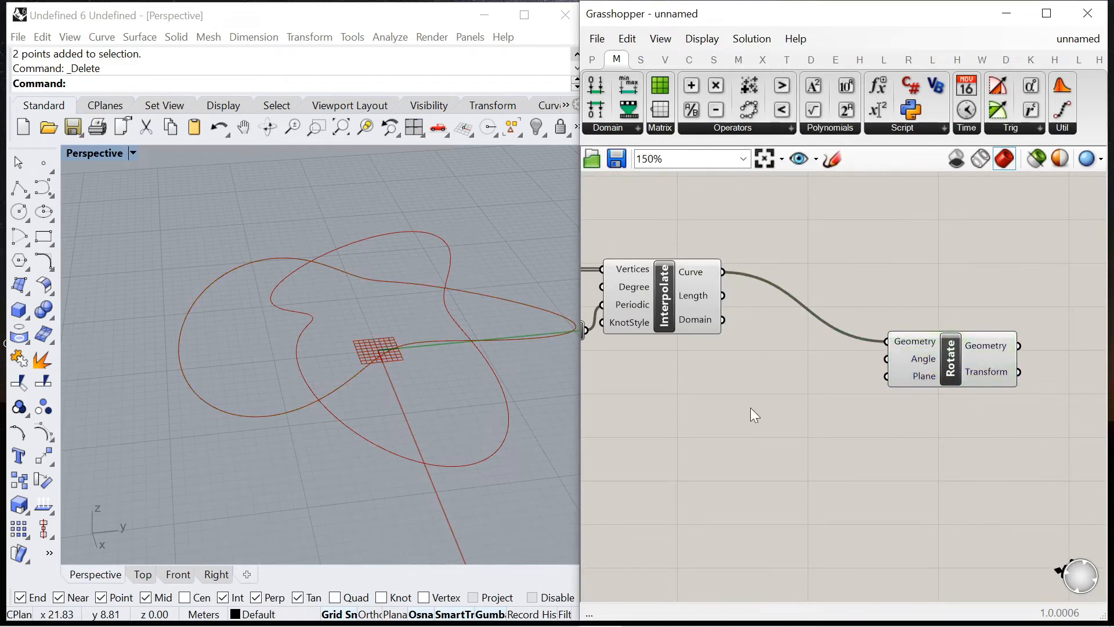
- Add a Series component below Interpolate and connect its output to Rotate's Angle input
double_click(750, 407)
text(series)
click(725, 387)
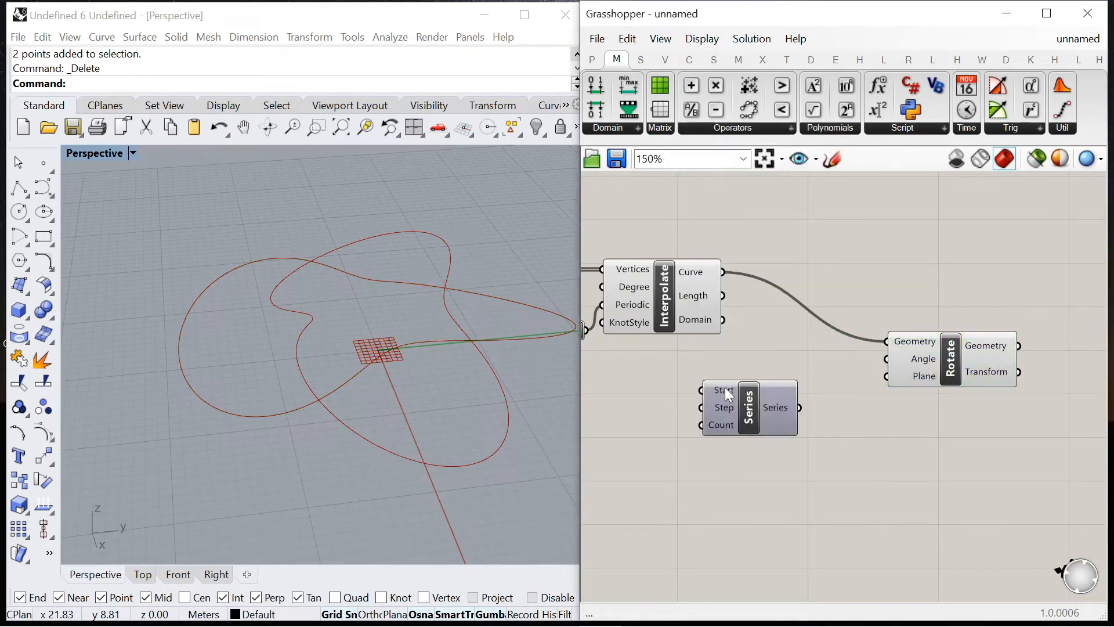
scroll(847, 383, up, 3)
drag(722, 435, 863, 355)
scroll(949, 380, down, 1)
click(808, 409)
- Switch Rotate's Angle input to degrees and inspect the rotated curves in the Rhino viewport
right_click(937, 368)
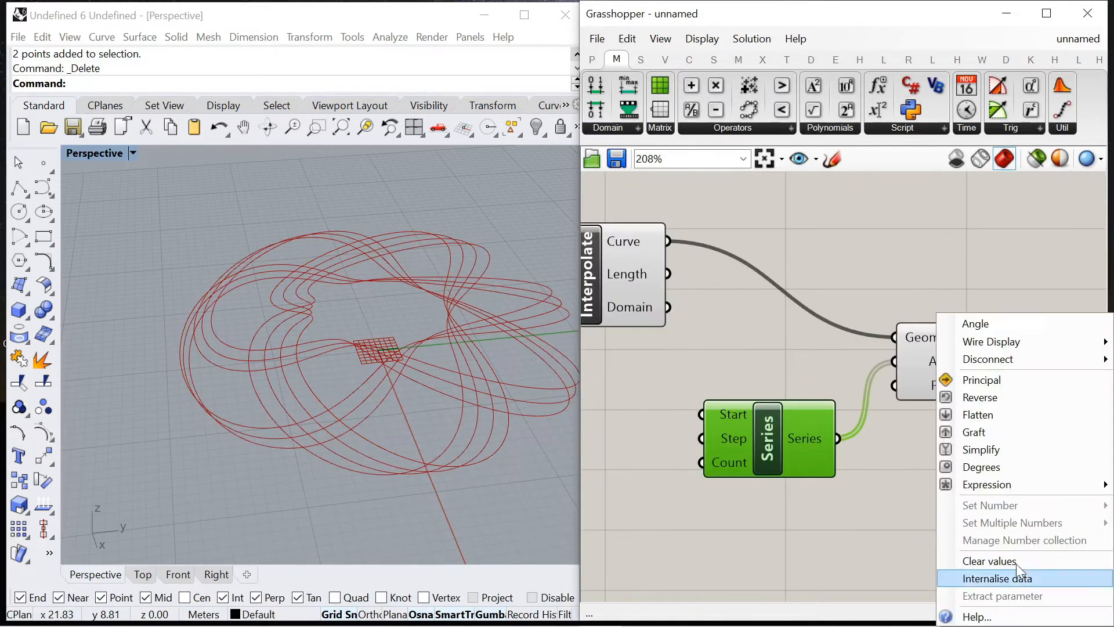
click(986, 465)
scroll(725, 411, down, 3)
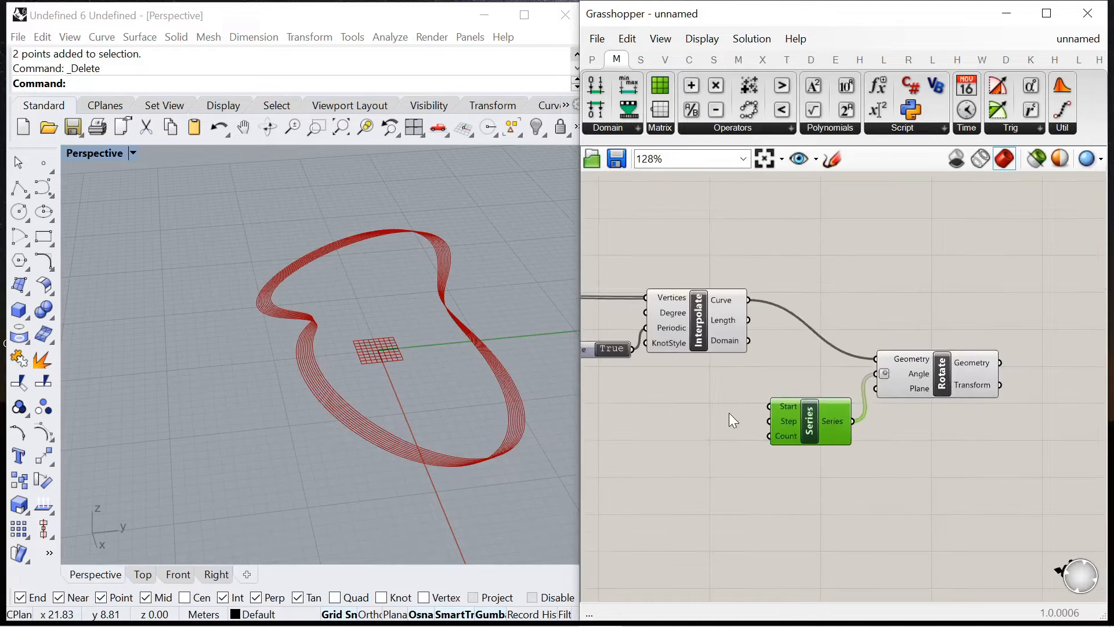
scroll(728, 412, up, 4)
mouse_move(349, 405)
right_down()
mouse_move(286, 373)
mouse_move(341, 409)
right_up()
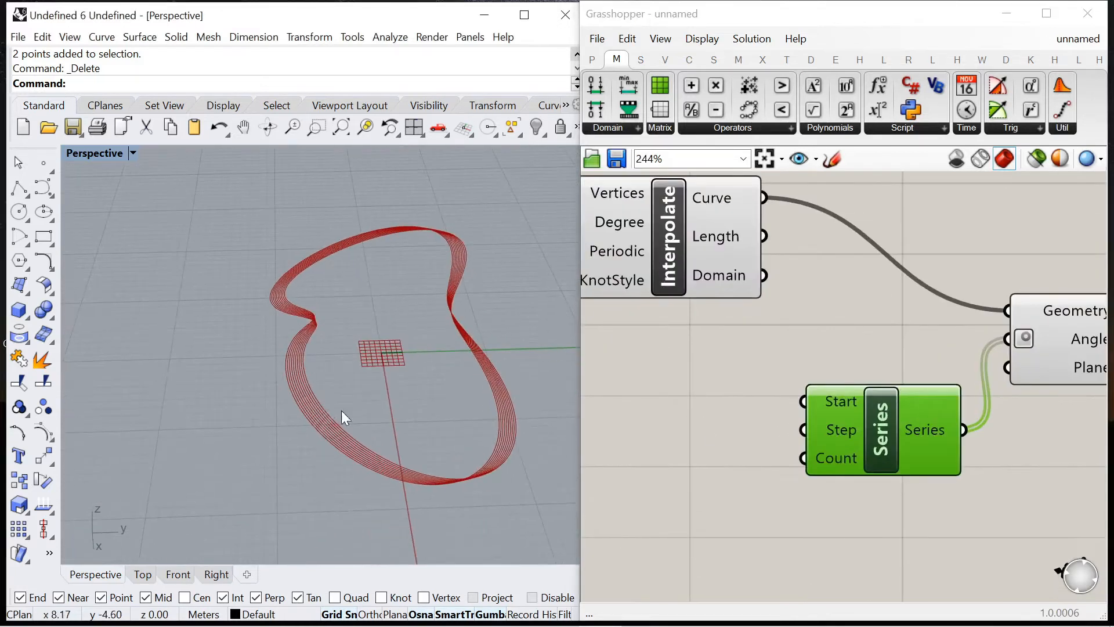
click(764, 420)
scroll(771, 414, up, 2)
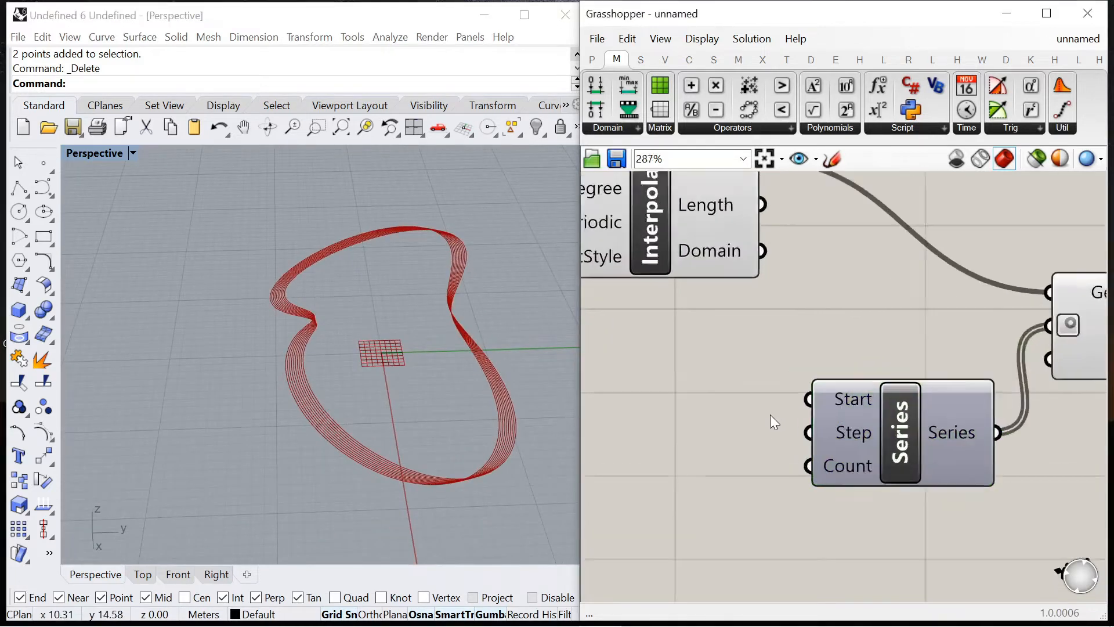
double_click(711, 431)
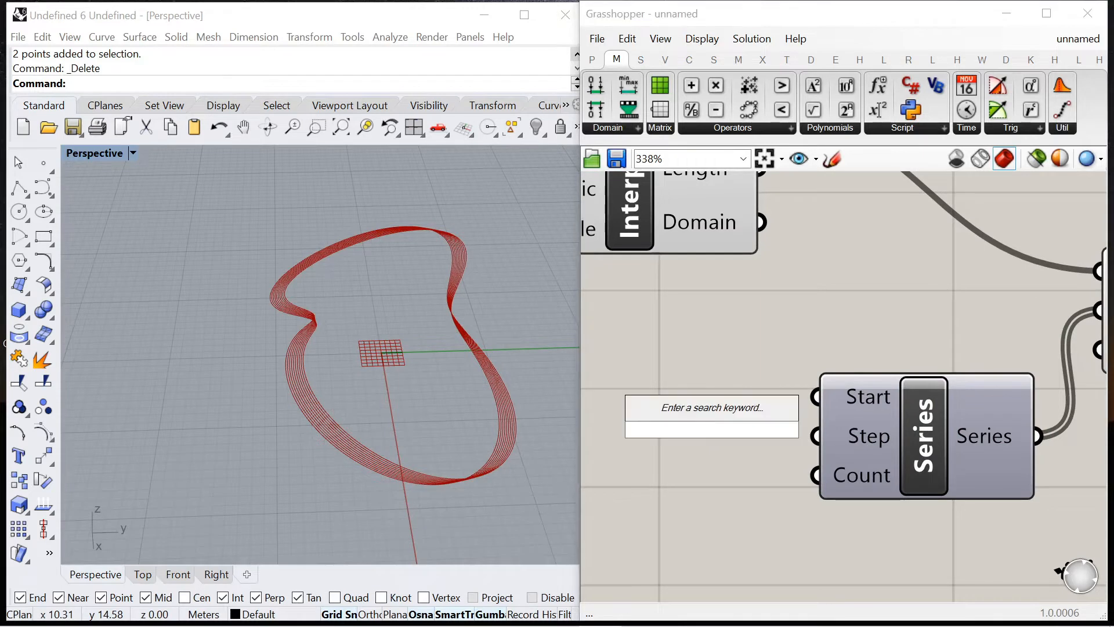
text(panel)
key(Return)
scroll(721, 431, down, 3)
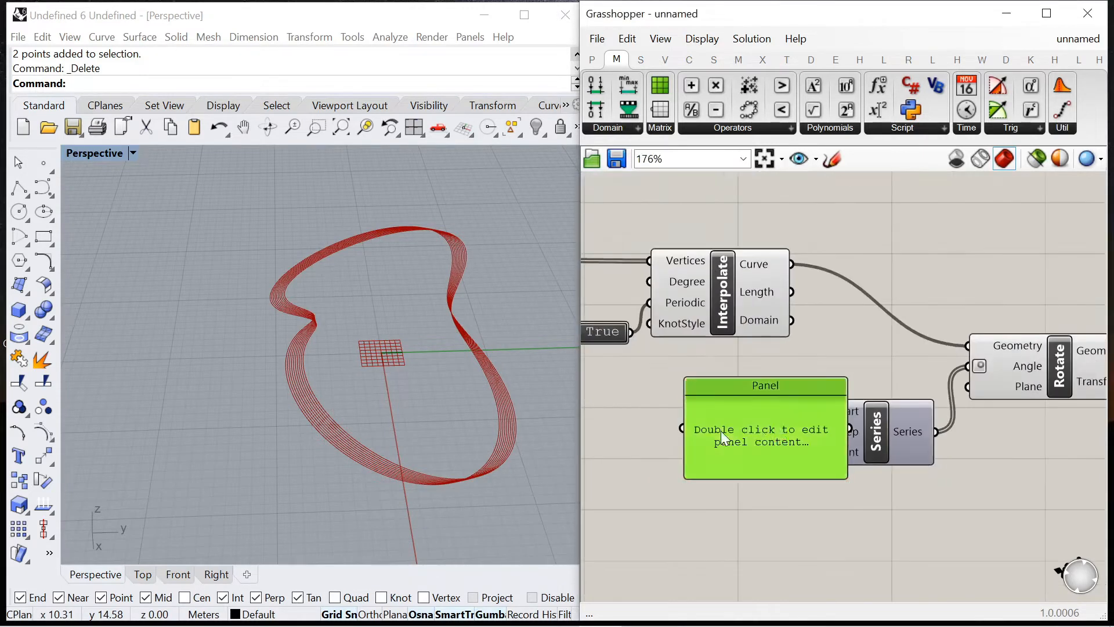
drag(721, 430, 689, 440)
right_click(689, 440)
click(906, 373)
scroll(907, 370, down, 2)
scroll(824, 424, up, 3)
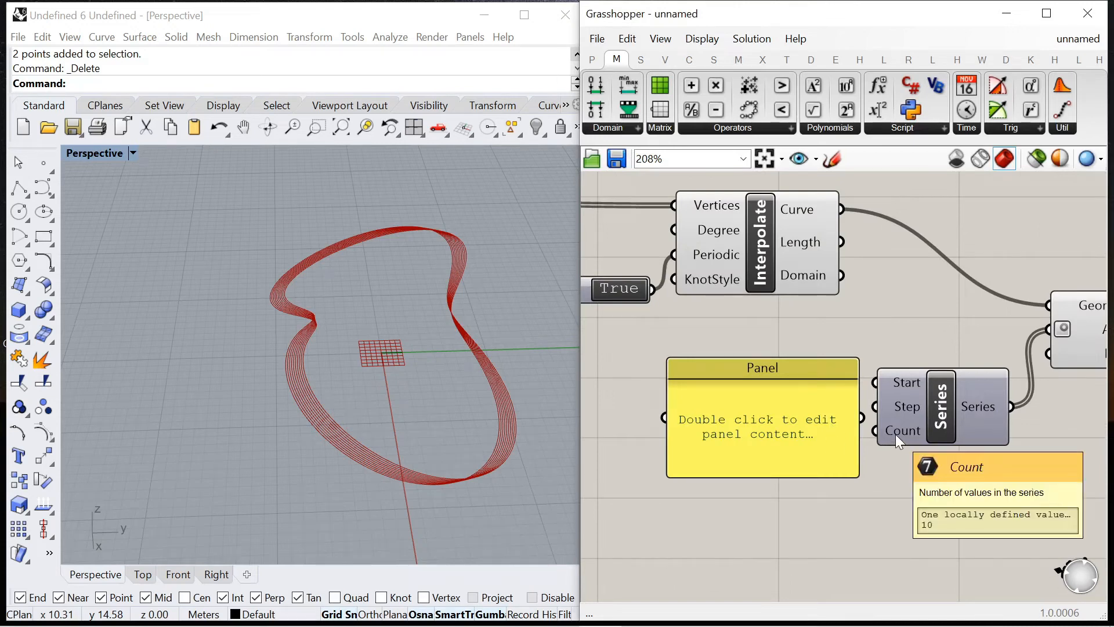
drag(802, 389, 774, 393)
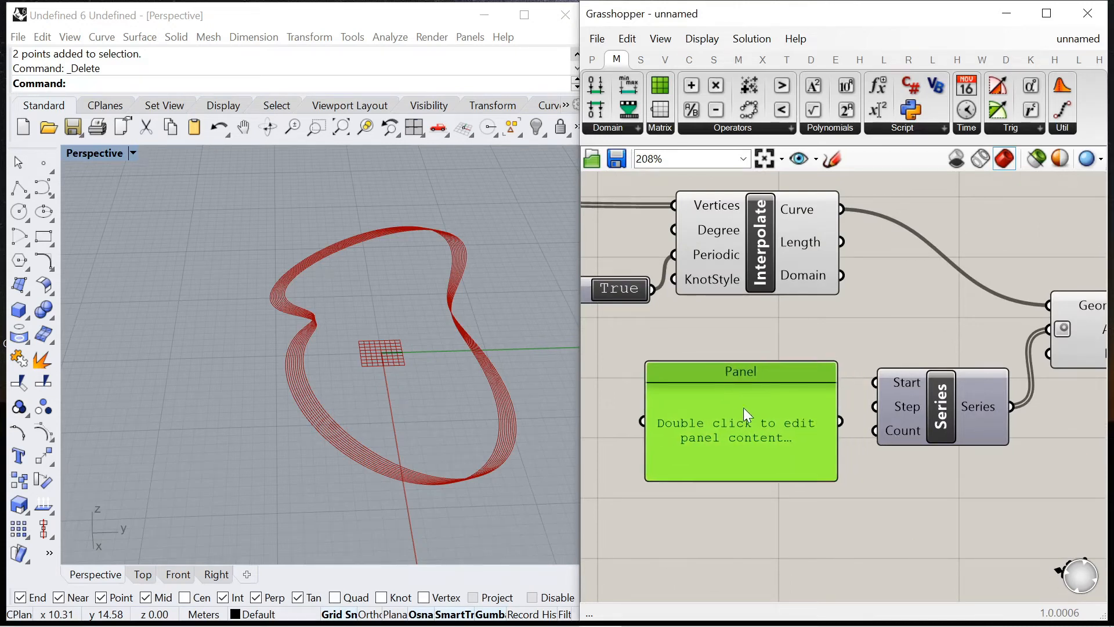
double_click(733, 415)
right_click(736, 410)
click(625, 336)
key(Delete)
- Create a panel containing 45, connect it to Series' Step input, and place it just before Series
double_click(687, 425)
text("45)
key(Return)
drag(711, 427, 863, 416)
drag(688, 412, 788, 399)
- Add a number slider ranging from 0 to 8, connect it to Series' Count input, and set it to 4
double_click(716, 495)
text(0<8)
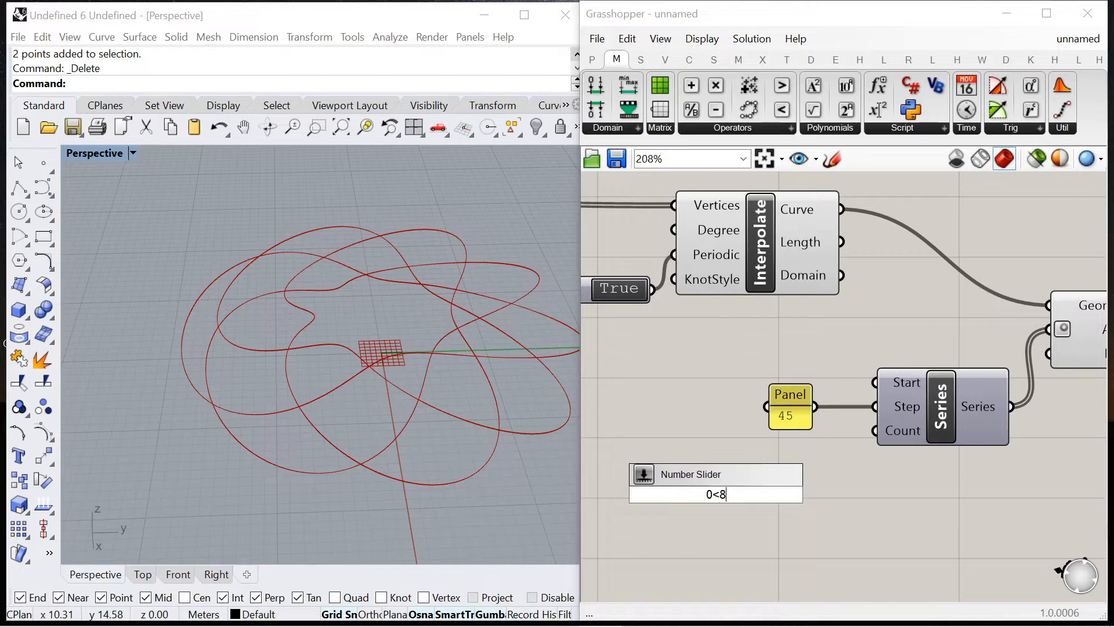
key(Return)
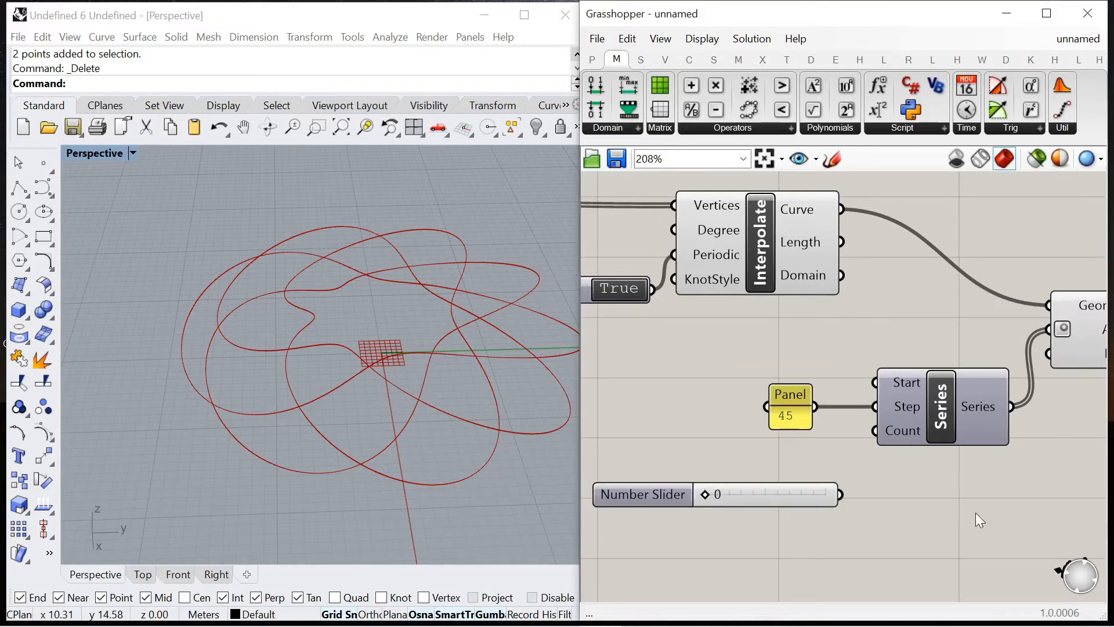
drag(656, 492, 752, 474)
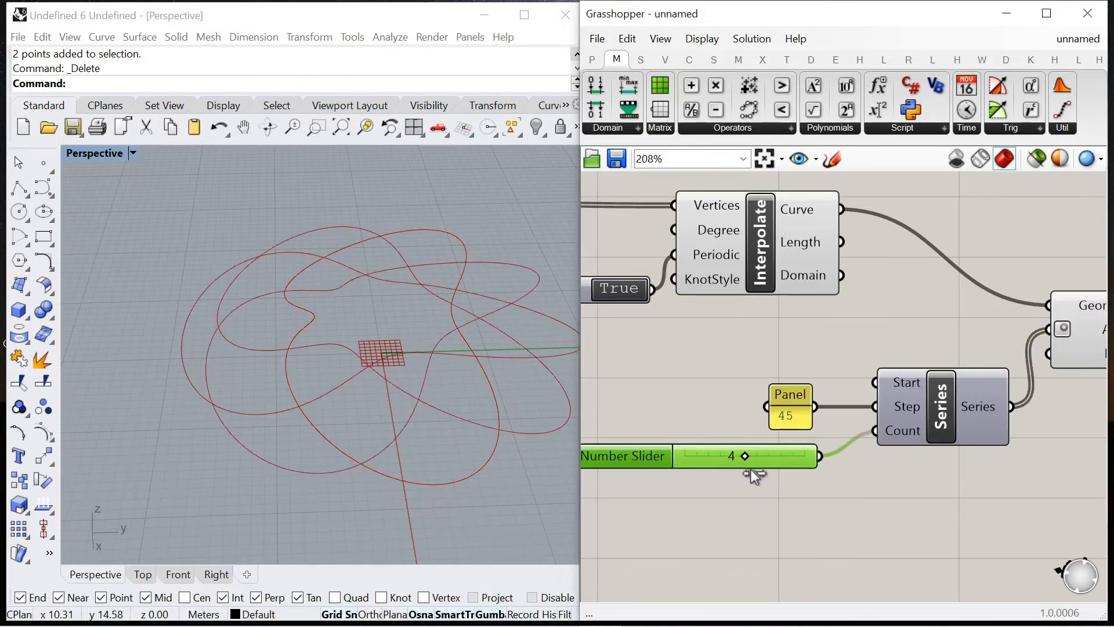
- Add a panel between Series and Rotate, passing the Series values through it into Rotate's Angle input
scroll(924, 472, down, 1)
double_click(923, 471)
text(pan)
key(Return)
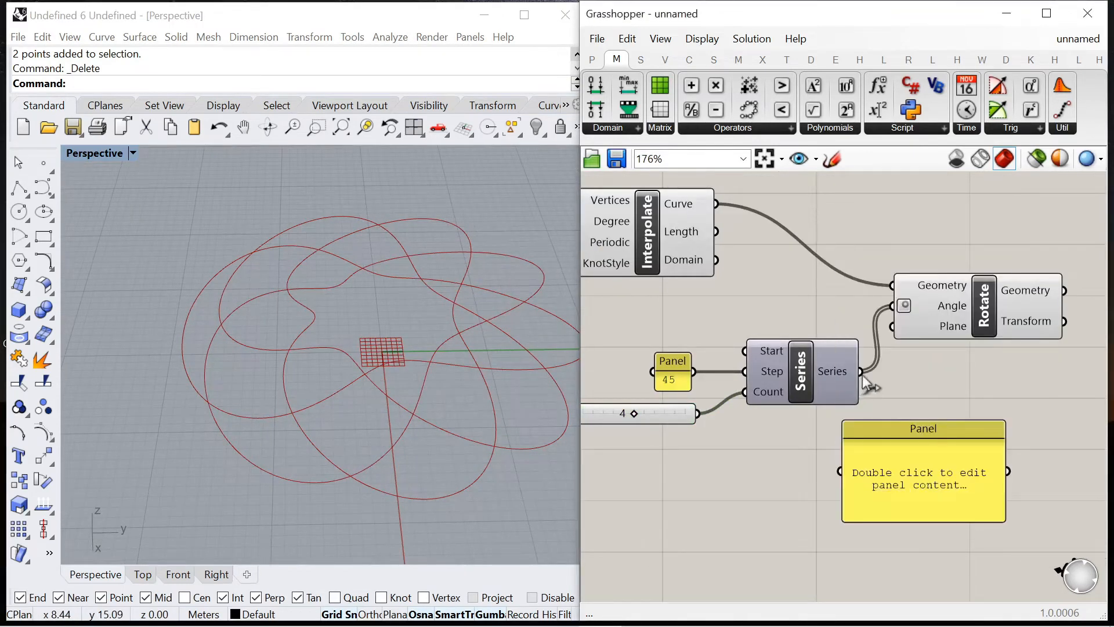
drag(842, 474, 841, 471)
drag(923, 346, 1022, 336)
scroll(764, 335, down, 1)
click(793, 450)
drag(792, 447, 832, 369)
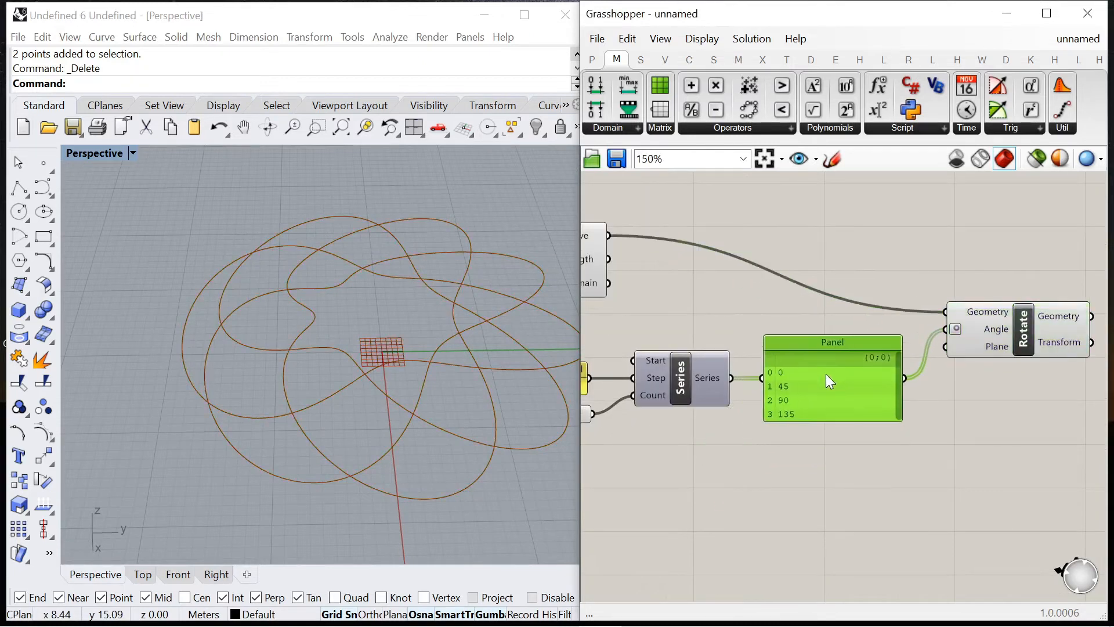
- Adjust the slider on Multiplication's B input and inspect the height of the rotated curves from the side
click(825, 475)
right_drag(509, 401, 451, 355)
scroll(893, 349, down, 5)
scroll(600, 382, up, 7)
scroll(654, 383, up, 5)
drag(732, 374, 792, 388)
right_drag(342, 368, 314, 348)
scroll(744, 357, down, 10)
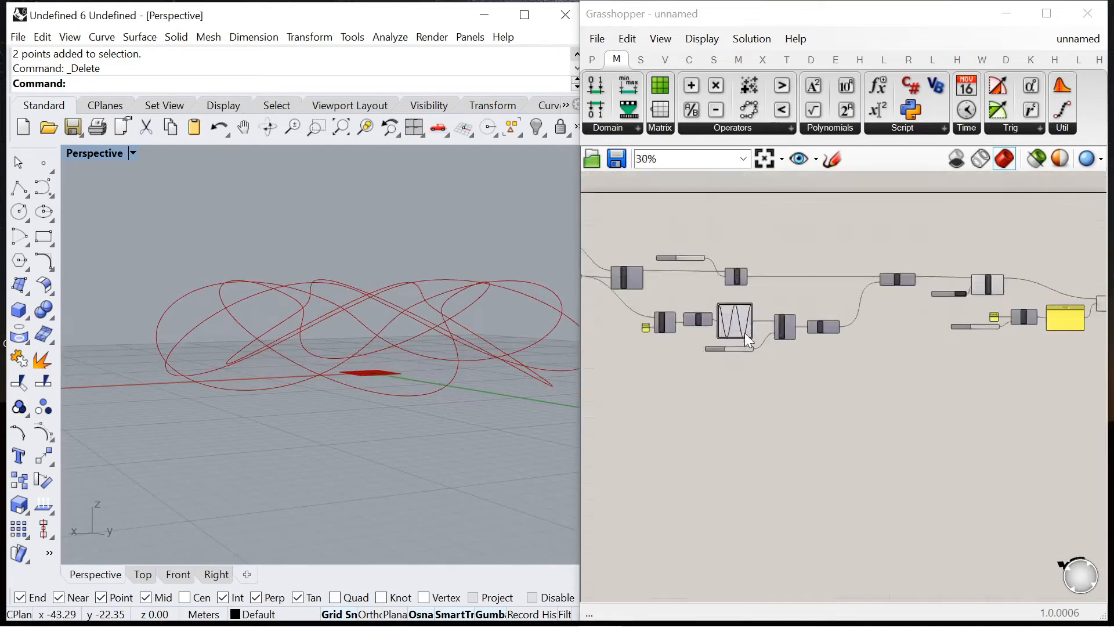
- Turn off the preview of the Interpolate component
scroll(931, 320, up, 4)
click(770, 281)
middle_click(796, 238)
click(835, 265)
click(846, 252)
scroll(834, 265, down, 1)
scroll(998, 317, up, 5)
click(835, 271)
click(944, 268)
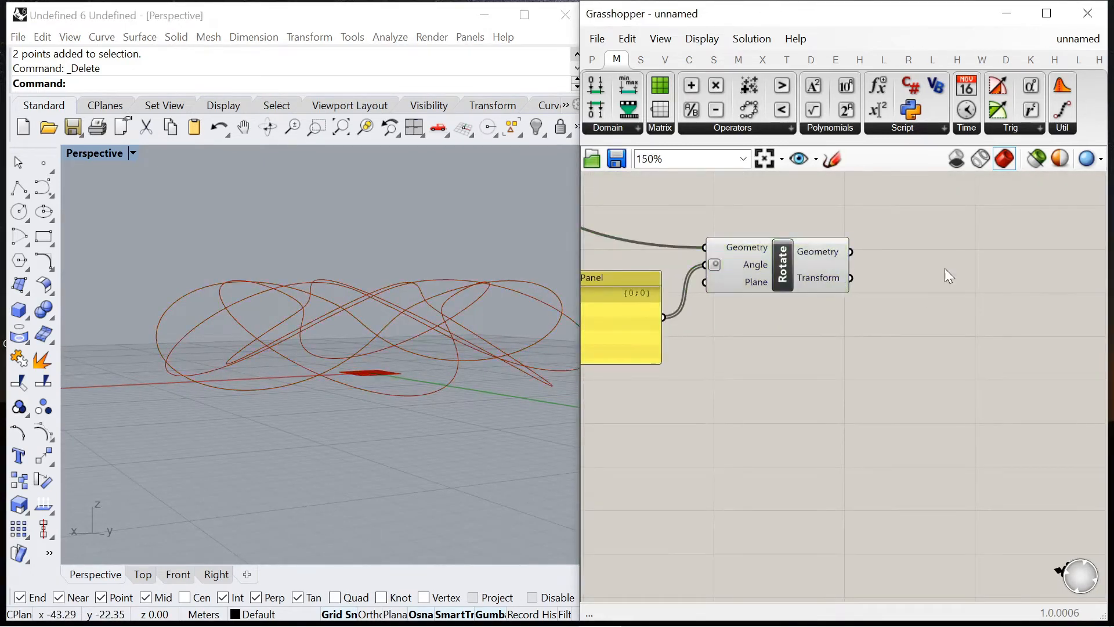
- Add a Pipe Variable component after Rotate and connect Rotate's Geometry output to its Curve input
scroll(908, 278, down, 3)
scroll(892, 286, up, 4)
double_click(972, 269)
text(pipe)
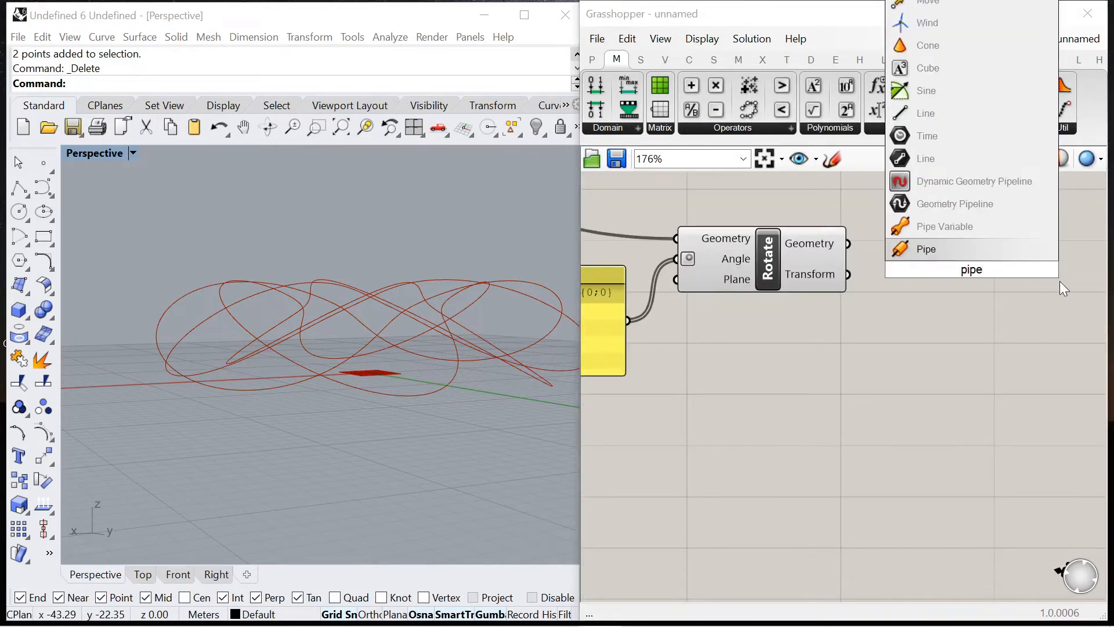
click(993, 228)
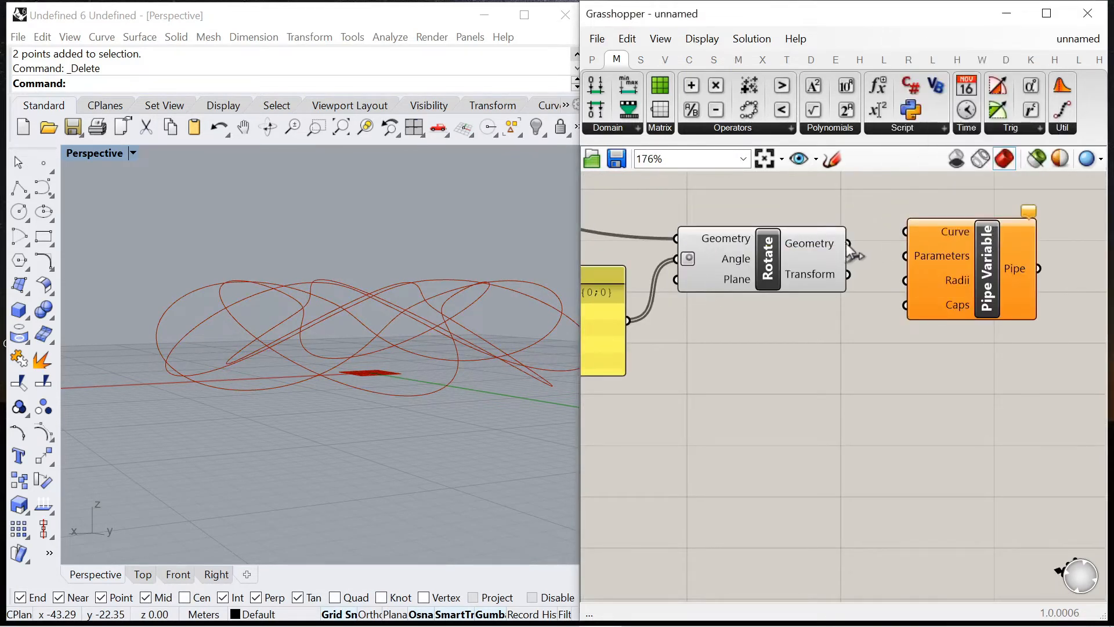
right_drag(563, 321, 574, 361)
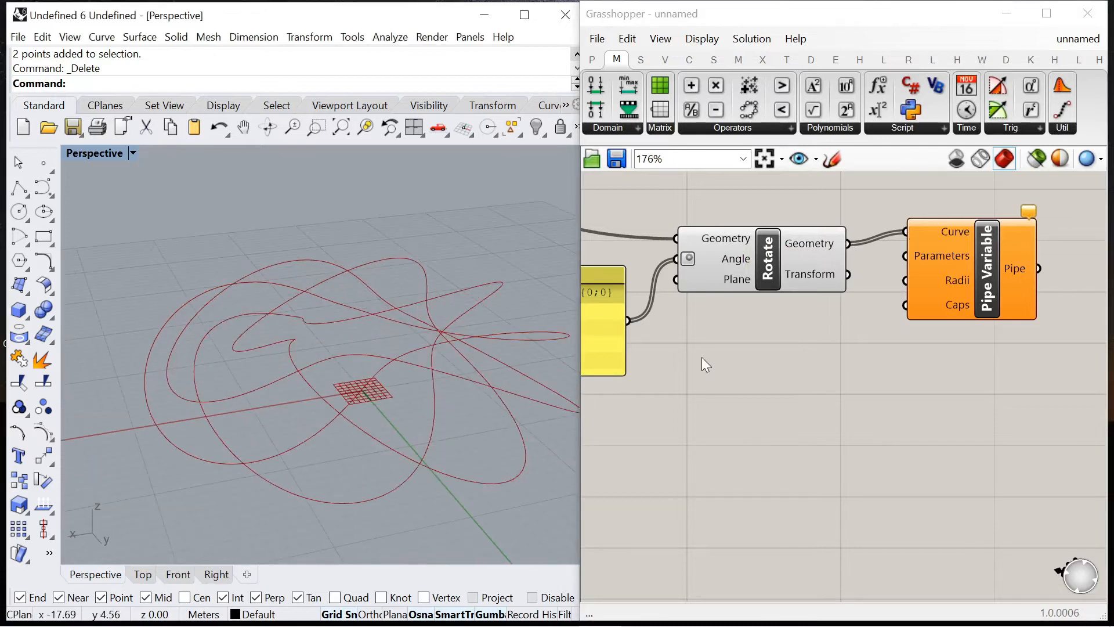
scroll(914, 318, down, 6)
scroll(827, 325, up, 2)
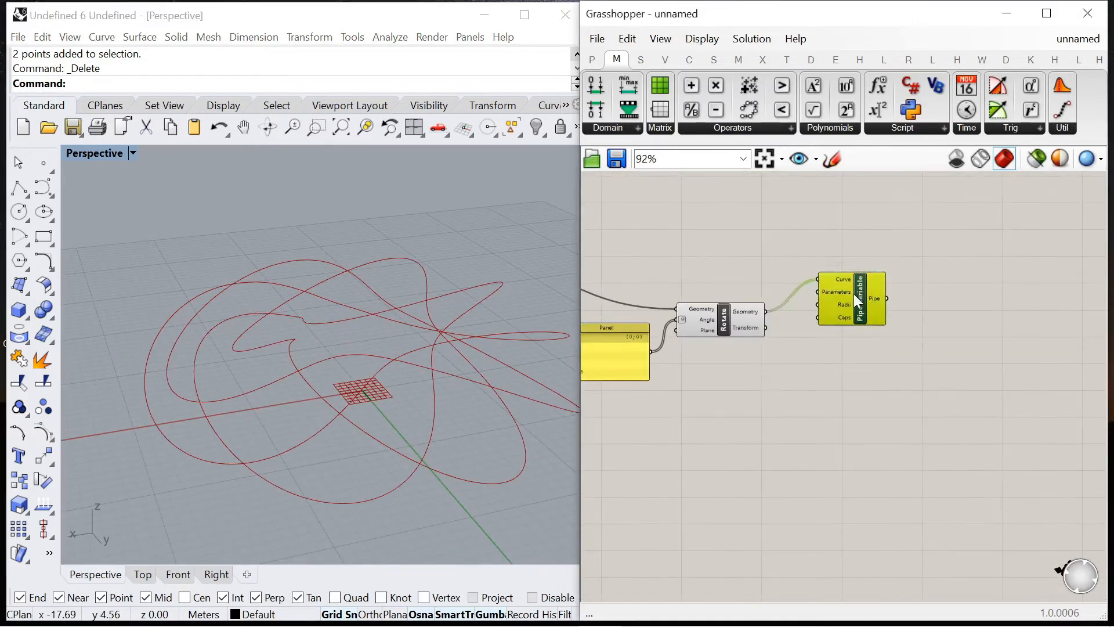
- Add a Gene Pool component to the left of Pipe Variable
scroll(854, 261, up, 5)
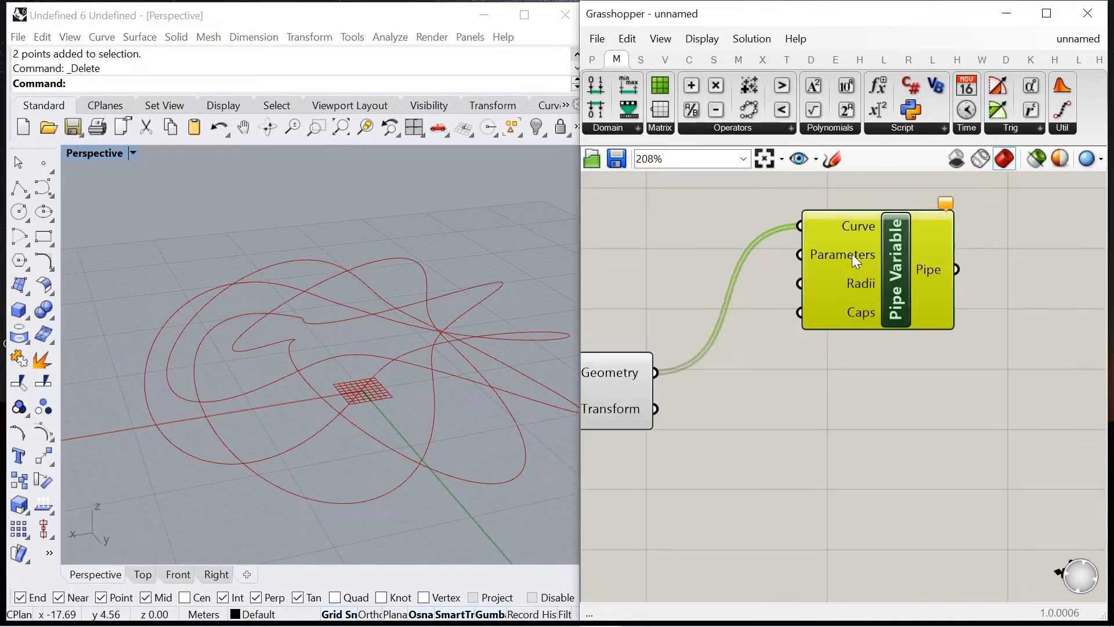
scroll(852, 254, down, 4)
scroll(893, 256, up, 4)
scroll(949, 287, up, 1)
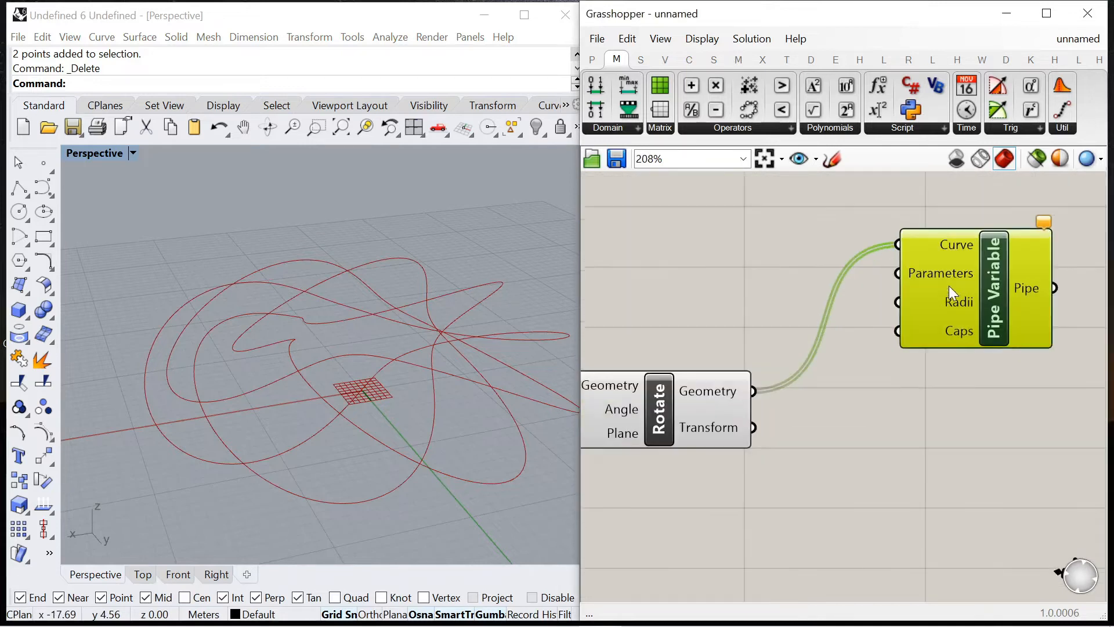
double_click(759, 258)
text(gene)
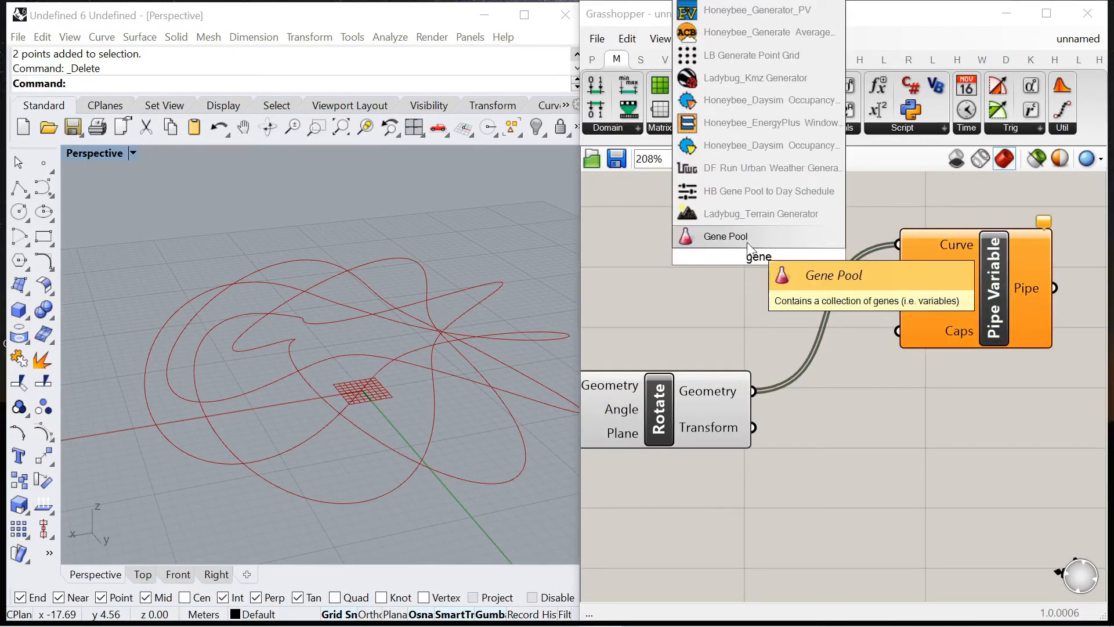
click(748, 244)
- Configure the Gene Pool with a gene count of 4, 1 decimal and a maximum of 10
double_click(733, 242)
drag(750, 209, 792, 198)
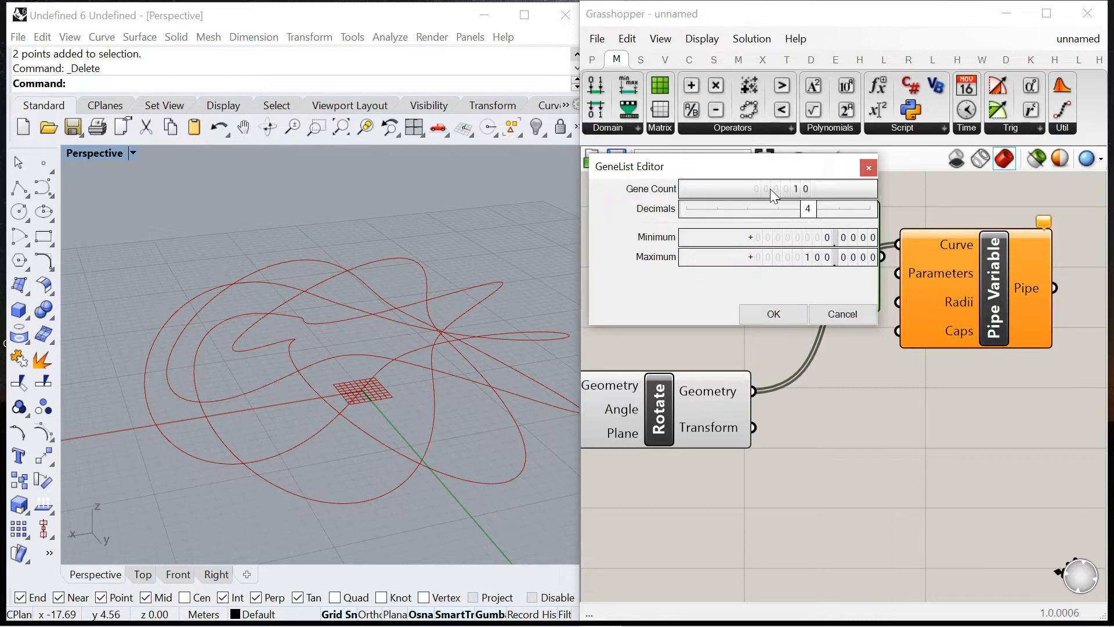
double_click(771, 189)
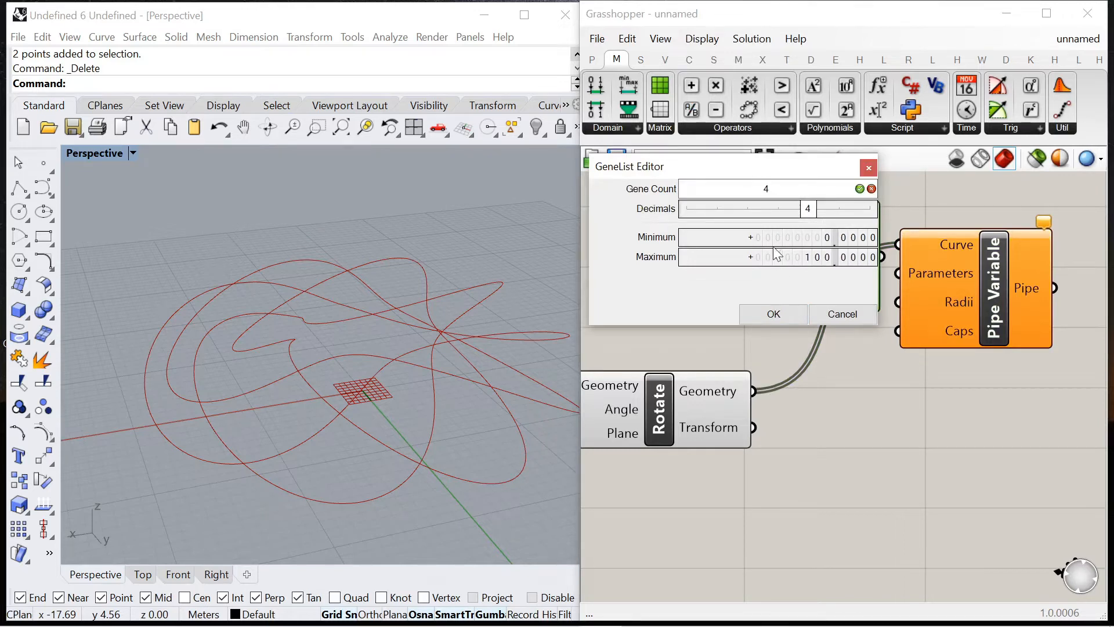
text(4)
key(Return)
drag(808, 210, 734, 221)
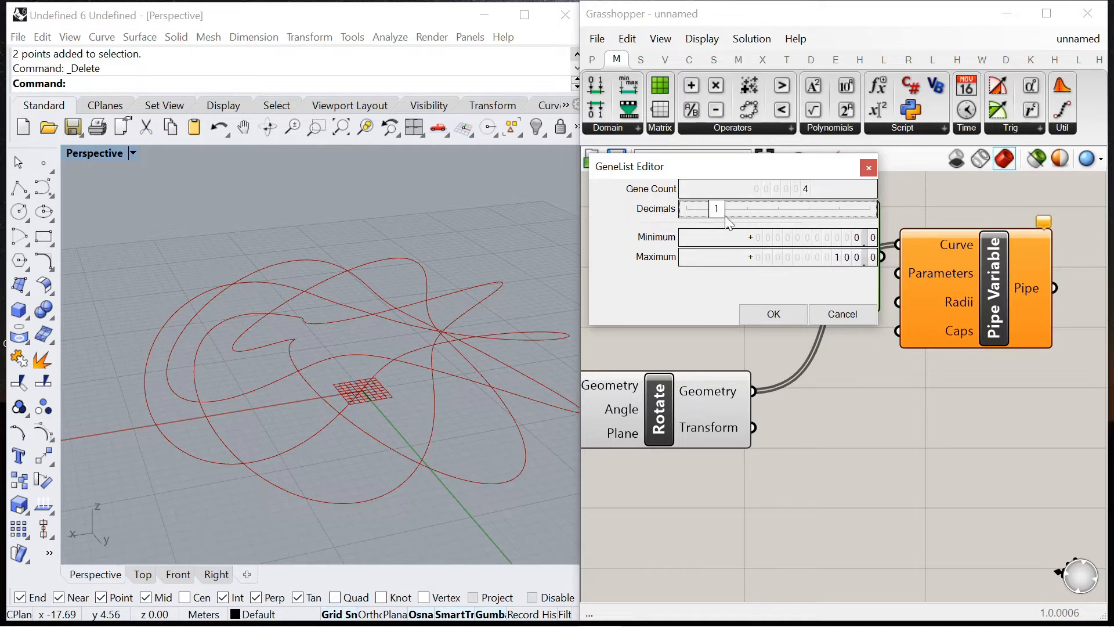
double_click(791, 256)
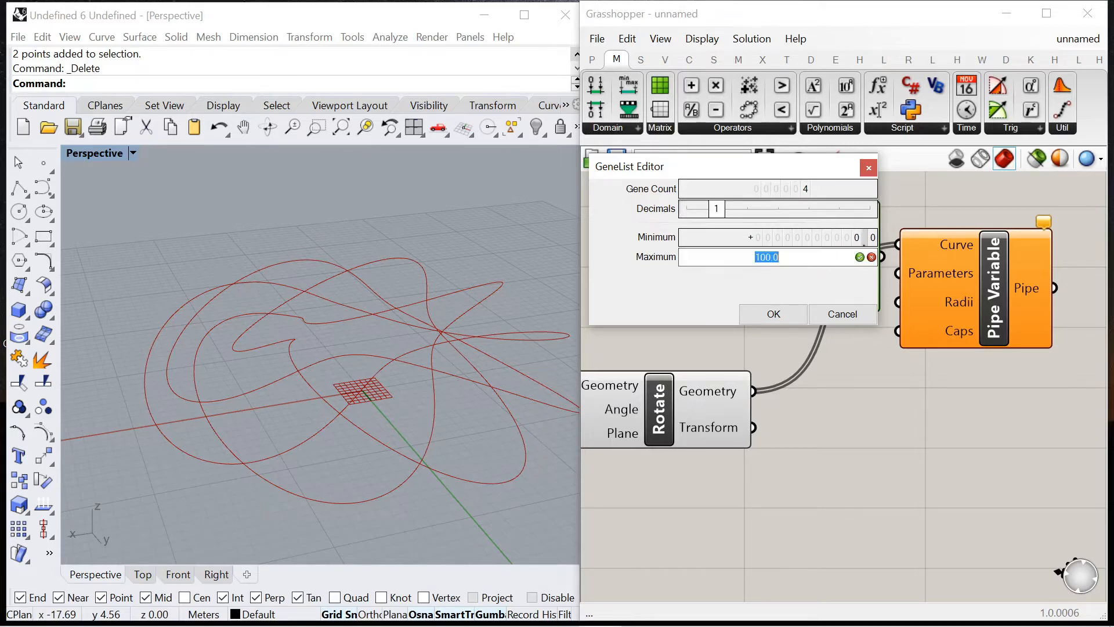
click(787, 312)
- Connect the Gene Pool to Pipe Variable's Parameters input and set genes 1 and 3 to 0.5
scroll(891, 269, down, 3)
scroll(891, 270, up, 3)
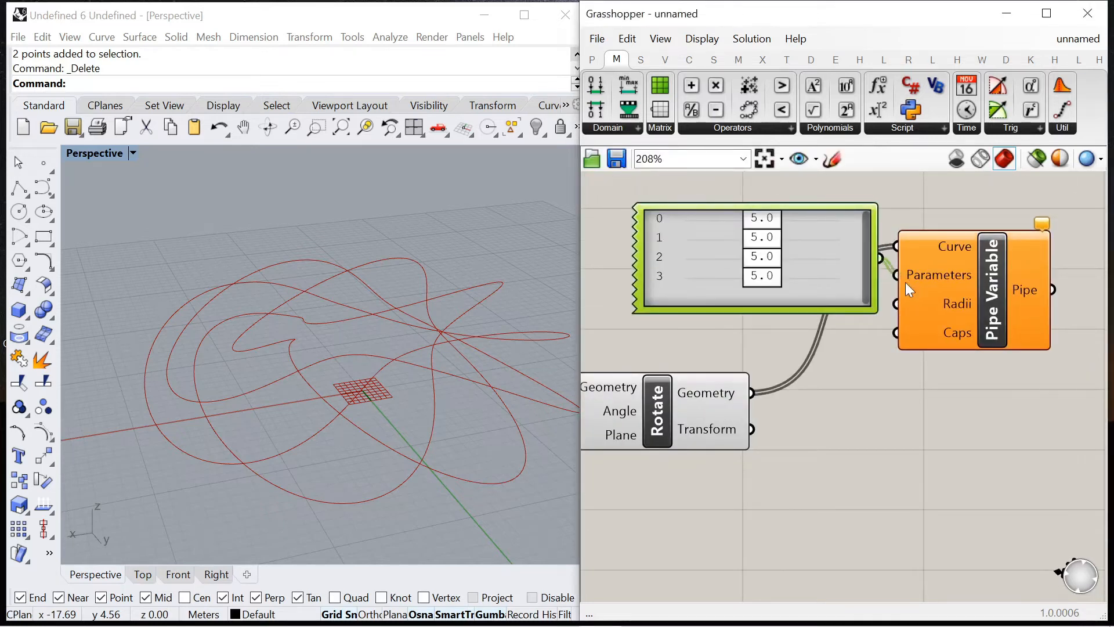
scroll(905, 282, down, 4)
scroll(848, 262, up, 3)
drag(848, 262, 670, 241)
scroll(777, 216, up, 3)
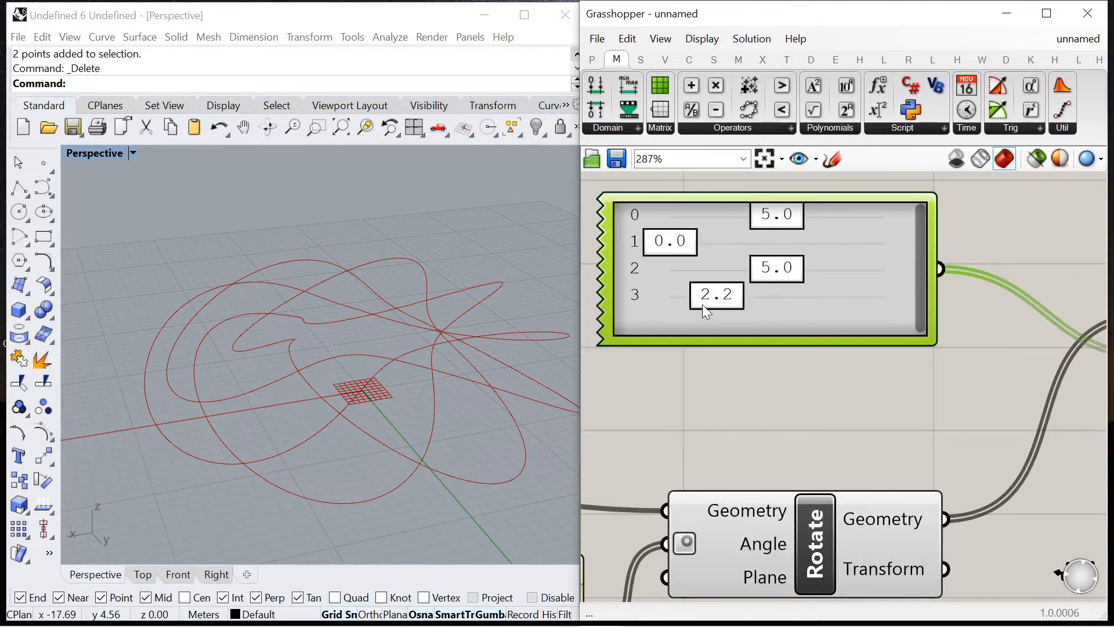
drag(704, 310, 676, 302)
drag(673, 241, 685, 260)
- Duplicate the Gene Pool directly below the original and connect the copy to Pipe Variable's Radii input
scroll(686, 260, down, 5)
drag(791, 264, 765, 287)
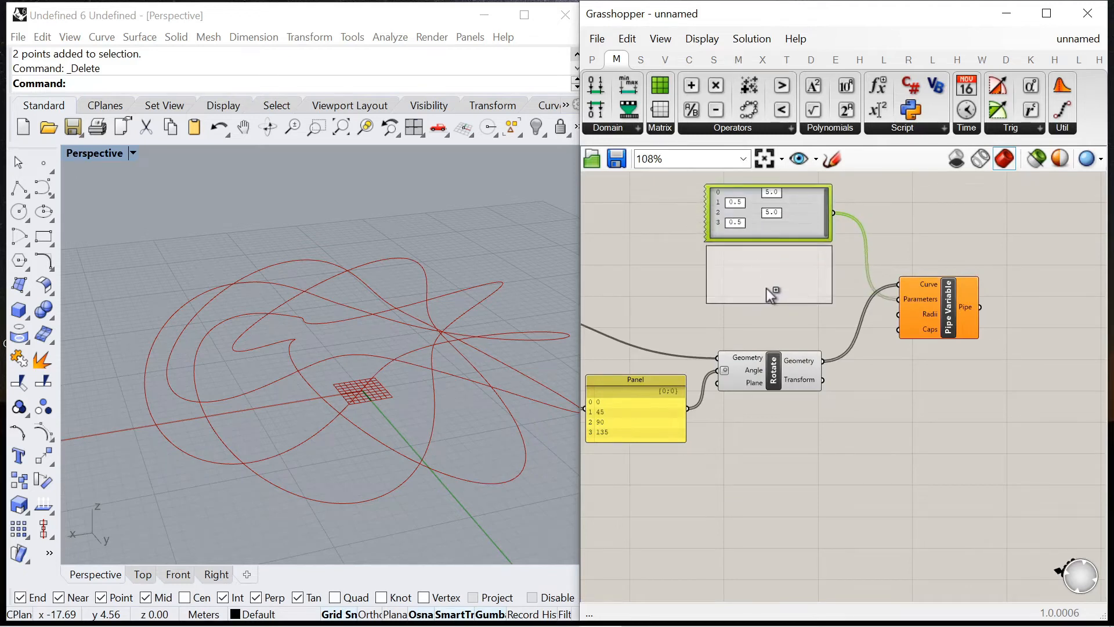
scroll(859, 308, up, 2)
drag(859, 309, 883, 307)
drag(726, 270, 837, 312)
click(835, 371)
scroll(784, 294, down, 3)
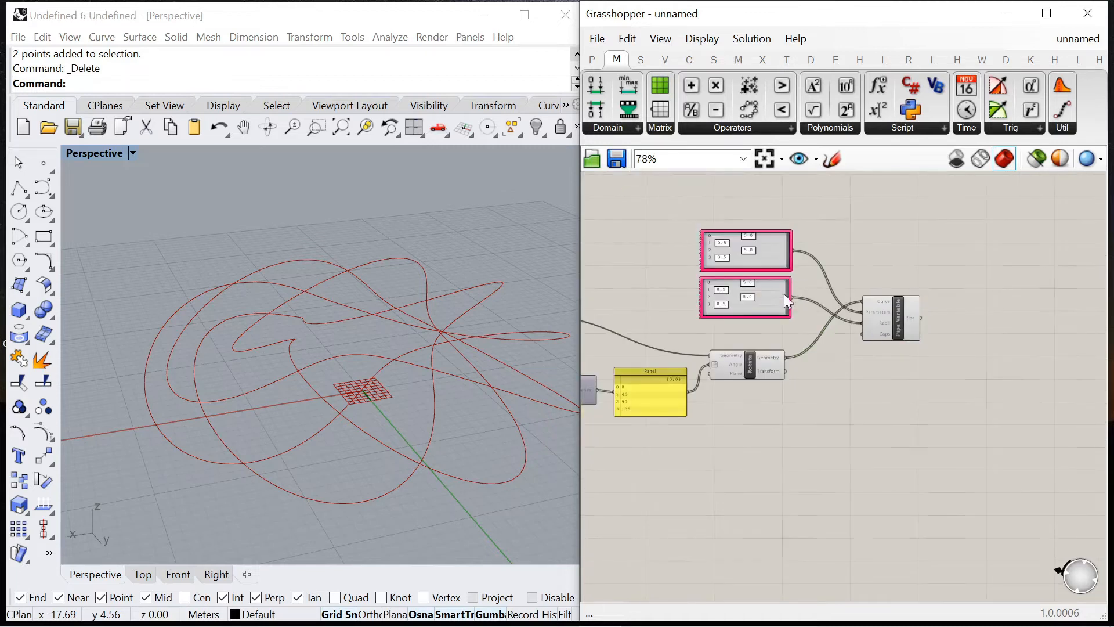
- Set the maximum of the Gene Pool feeding the Parameters input to 1
scroll(760, 298, up, 5)
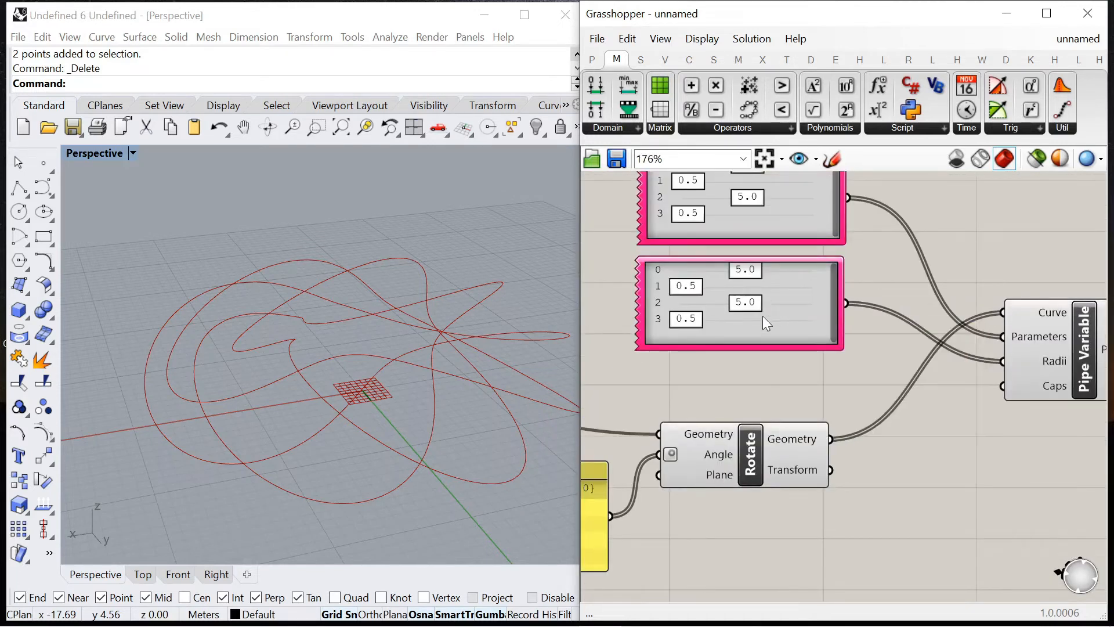
click(999, 329)
click(911, 267)
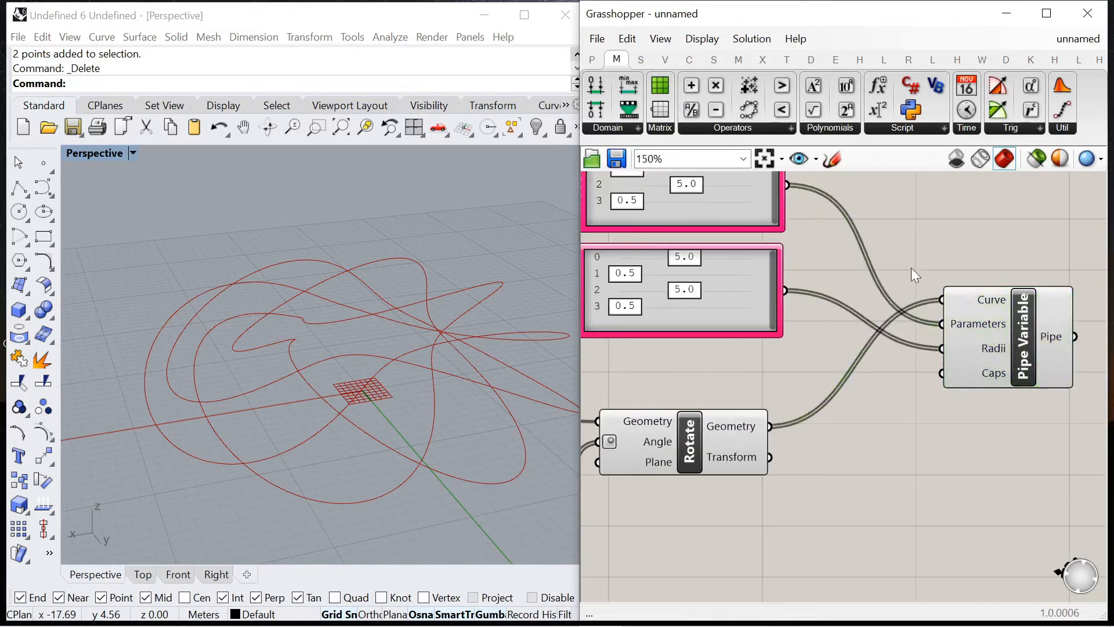
scroll(760, 210, down, 1)
scroll(807, 228, up, 2)
double_click(813, 221)
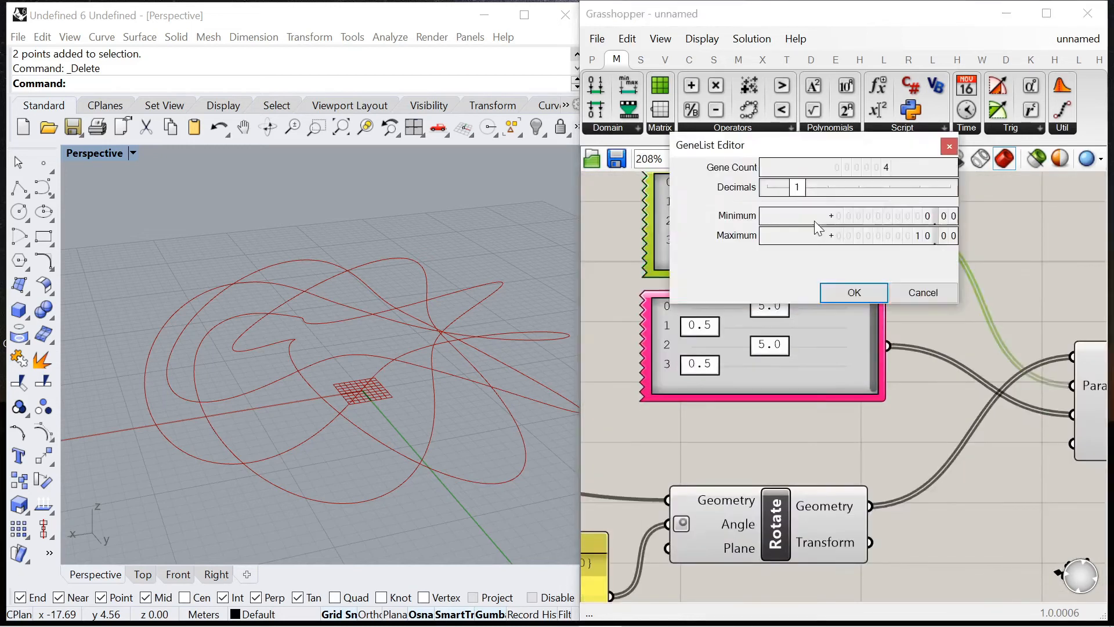
double_click(847, 235)
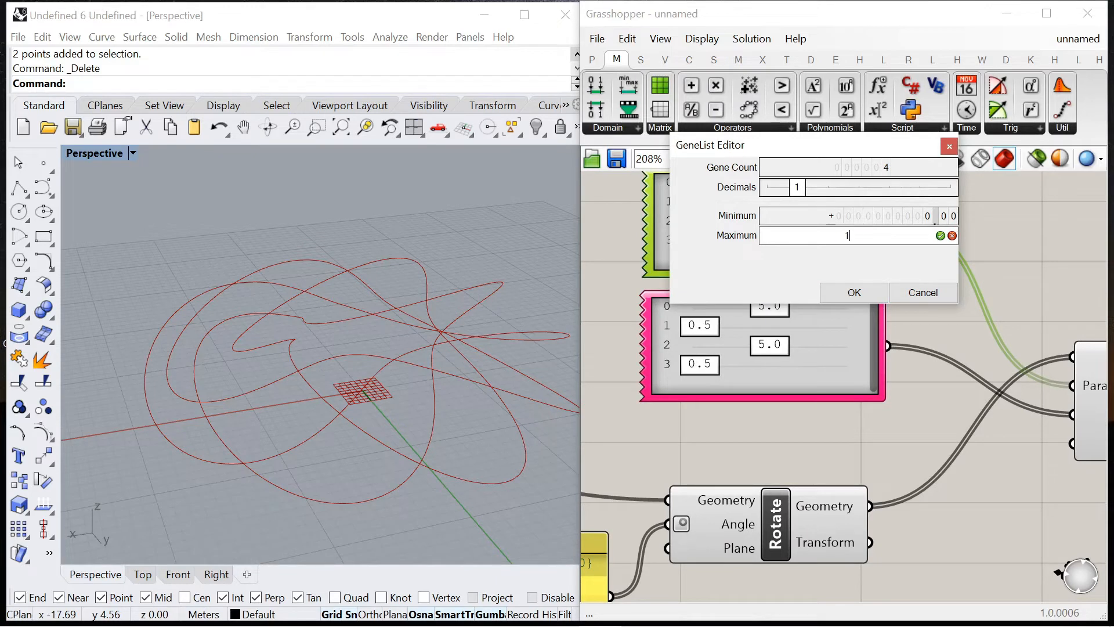
click(866, 295)
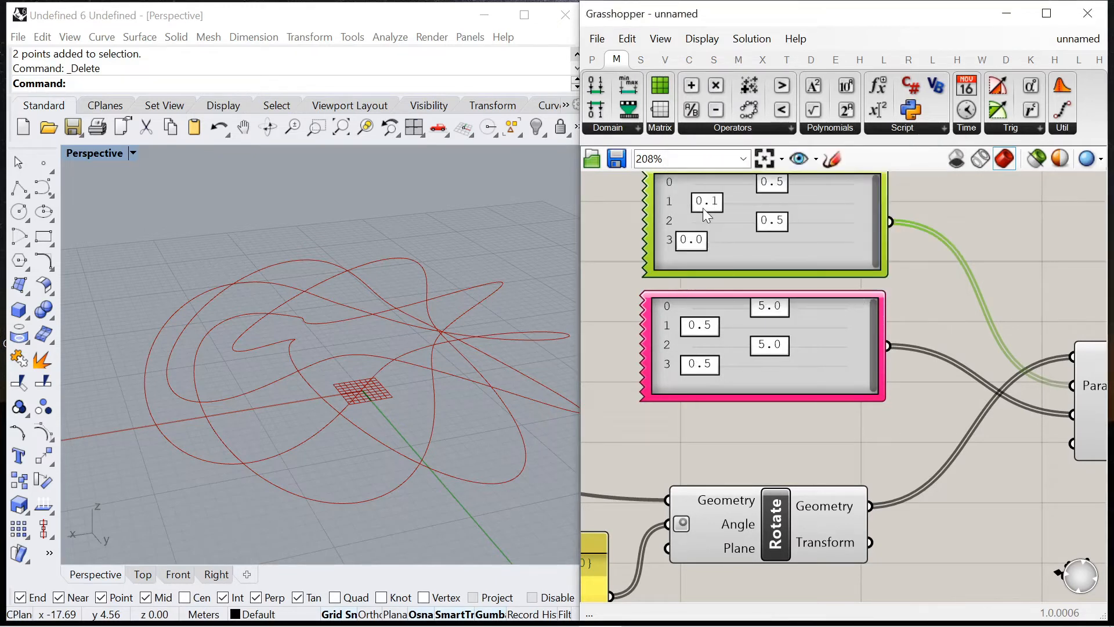
- Give the Parameters Gene Pool 2 decimals and set its genes to 0.00, 0.25, 0.50 and 0.75
scroll(705, 243, down, 2)
scroll(762, 217, up, 3)
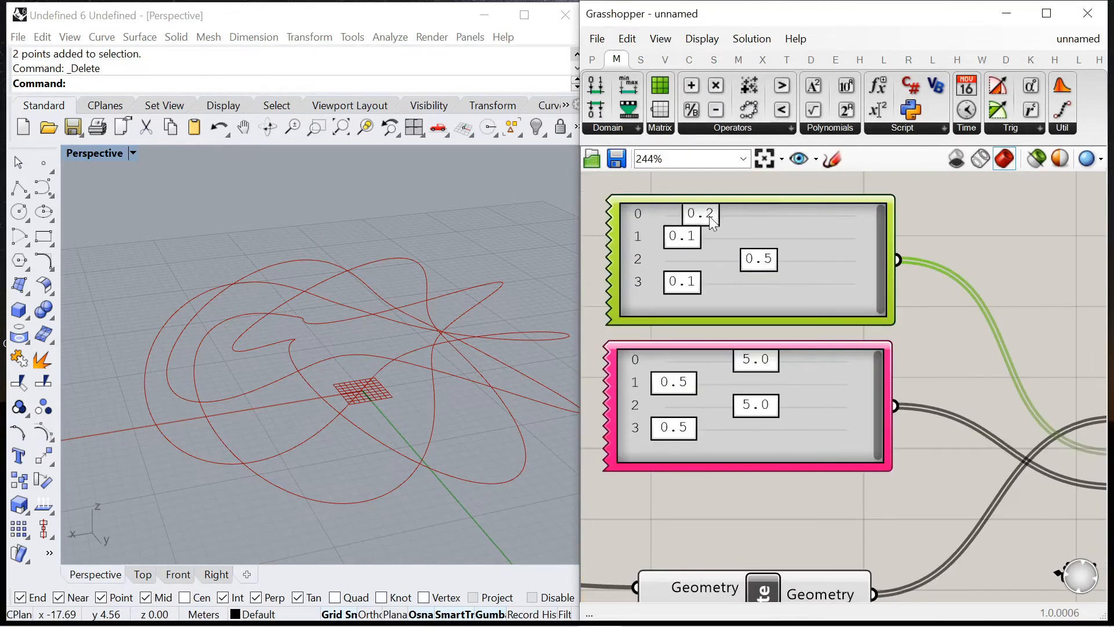
double_click(736, 248)
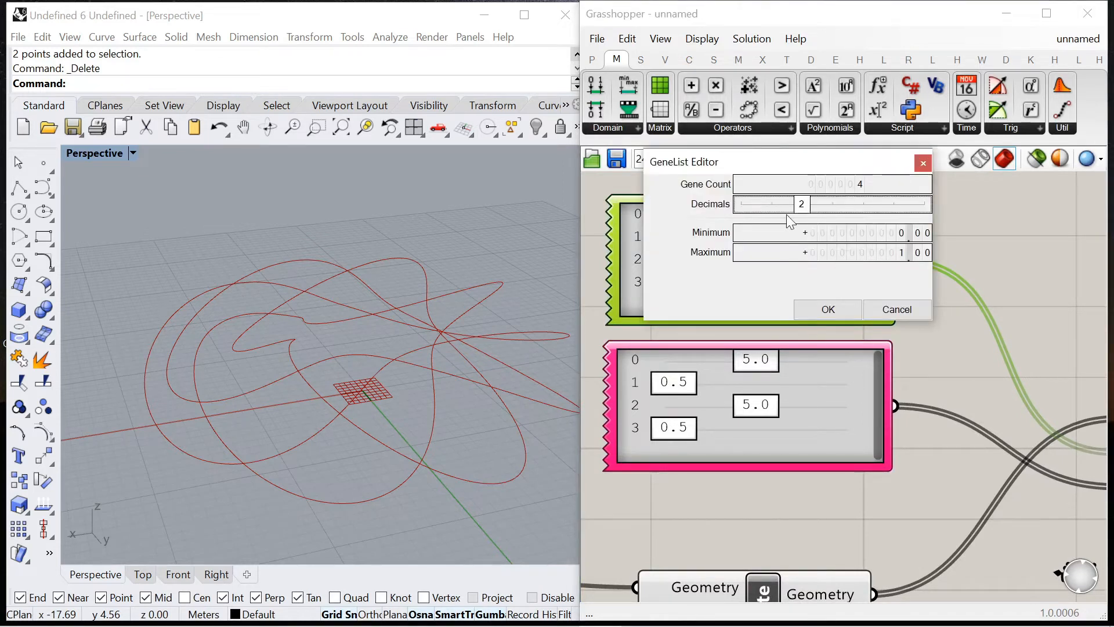
click(824, 306)
drag(718, 219, 717, 255)
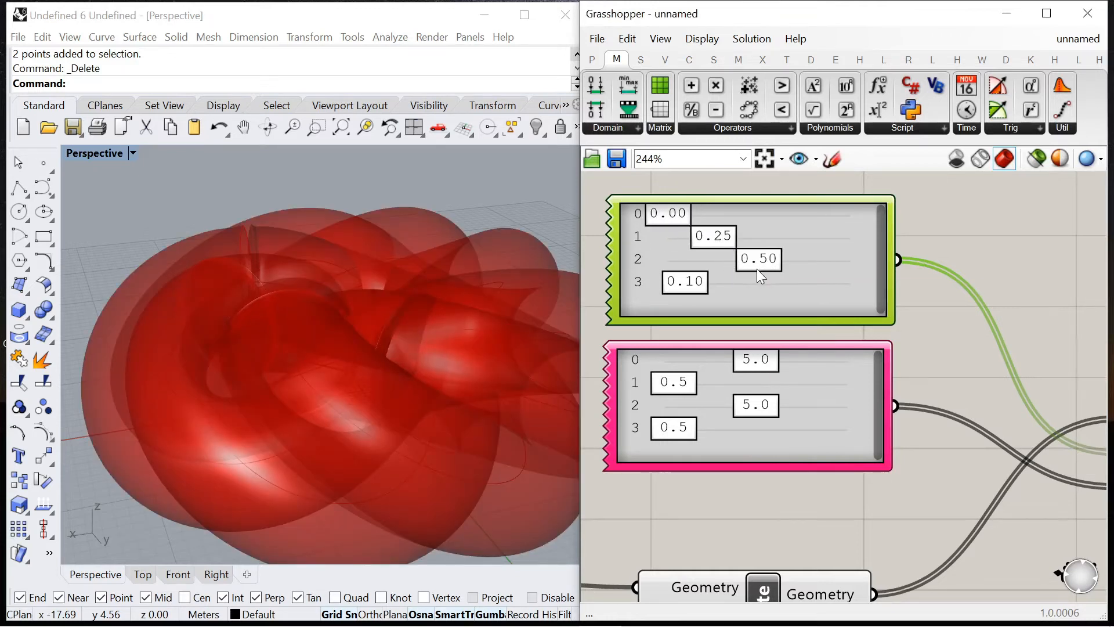
drag(760, 298, 805, 299)
- Set genes 0 and 2 of the Radii Gene Pool to 2.7
scroll(640, 308, down, 5)
scroll(653, 291, up, 6)
drag(687, 300, 638, 304)
drag(688, 352, 648, 349)
- Reparameterize the Curve input of Pipe Variable and inspect the resulting tubes
right_drag(415, 368, 347, 330)
scroll(806, 326, down, 9)
scroll(874, 351, up, 10)
right_click(879, 312)
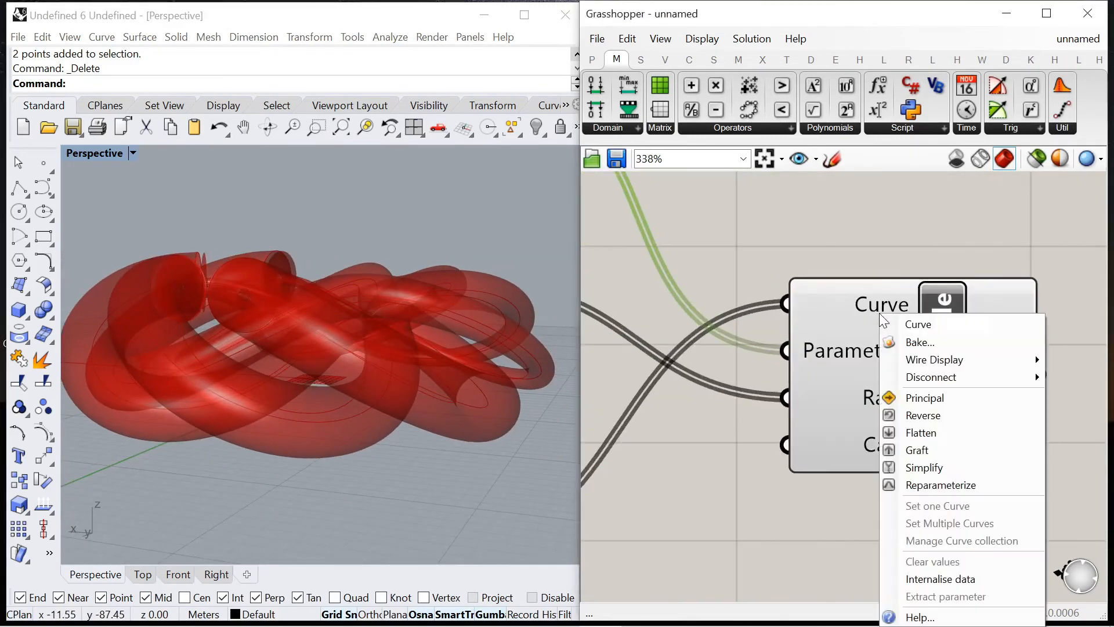
click(940, 485)
right_drag(525, 340, 373, 418)
- Set genes 1 and 3 of the Radii Gene Pool to 0.4
scroll(906, 395, down, 6)
scroll(808, 352, up, 7)
right_drag(808, 352, 1052, 351)
scroll(809, 365, up, 2)
drag(800, 364, 788, 362)
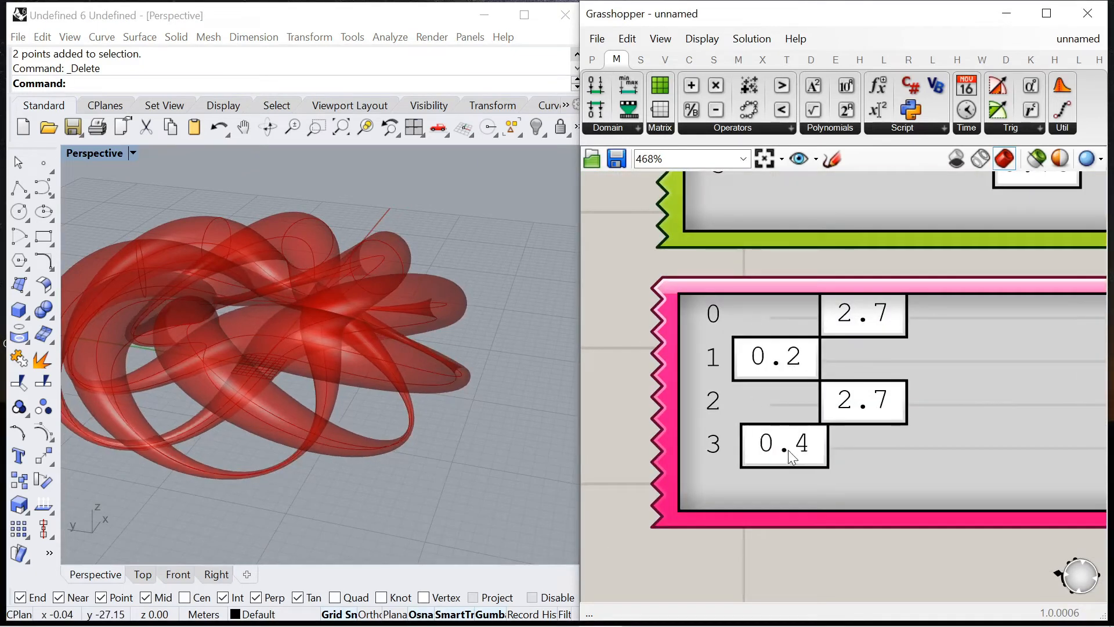
drag(789, 454, 790, 455)
drag(794, 359, 801, 360)
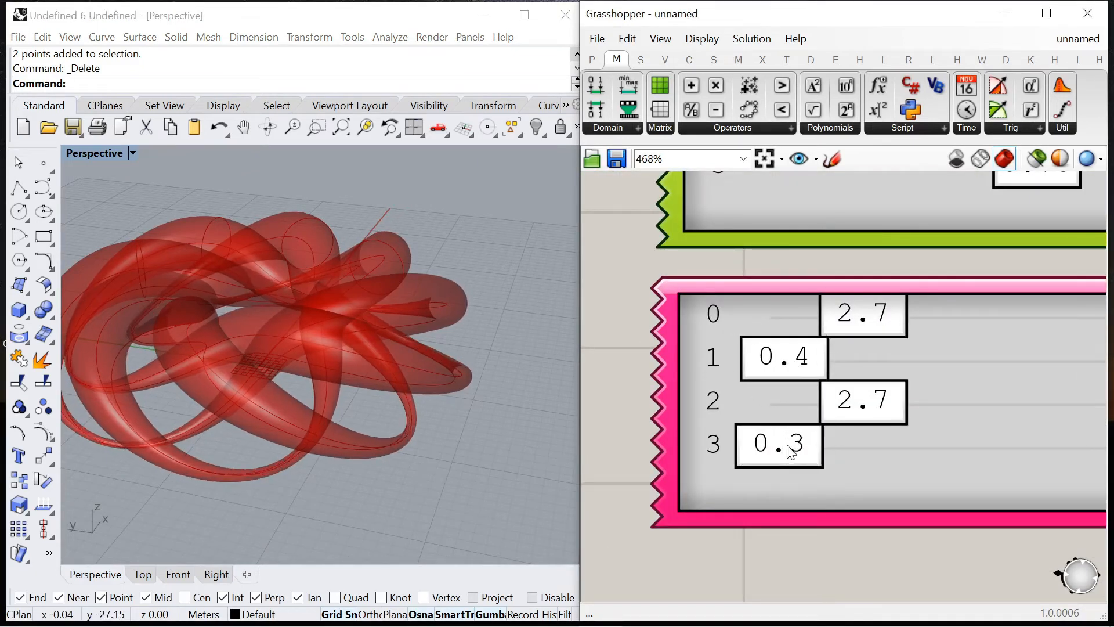
scroll(496, 353, down, 4)
scroll(367, 351, up, 4)
right_drag(366, 351, 345, 297)
- Add a Custom Preview component after Pipe Variable and connect the Pipe output to its Geometry input
scroll(827, 340, down, 3)
scroll(827, 340, down, 5)
scroll(958, 349, up, 3)
double_click(959, 355)
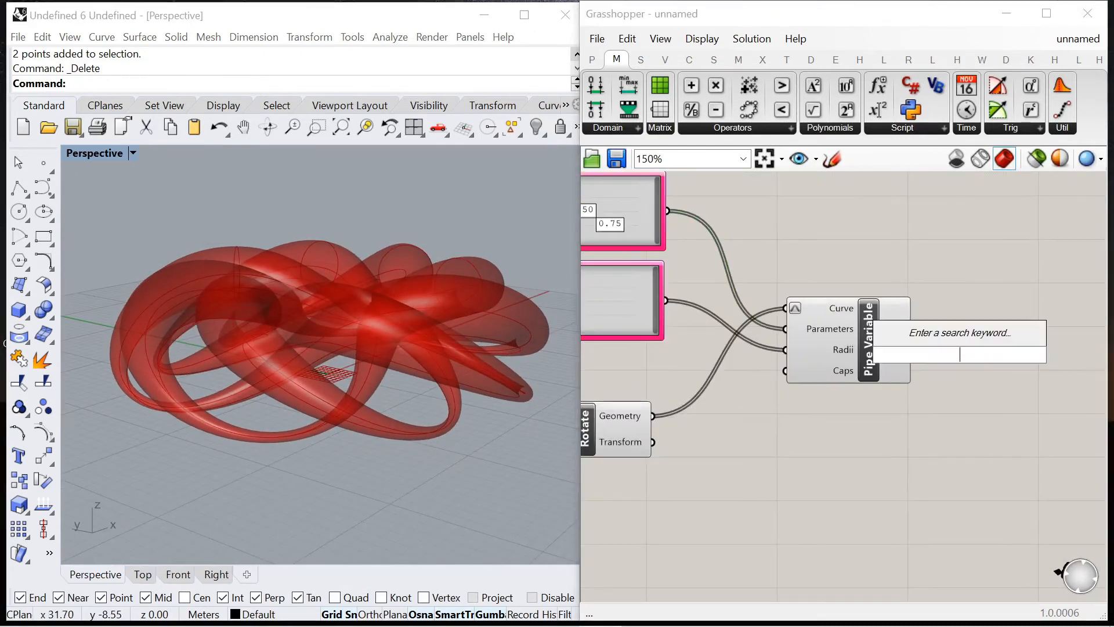
text(preview)
key(Return)
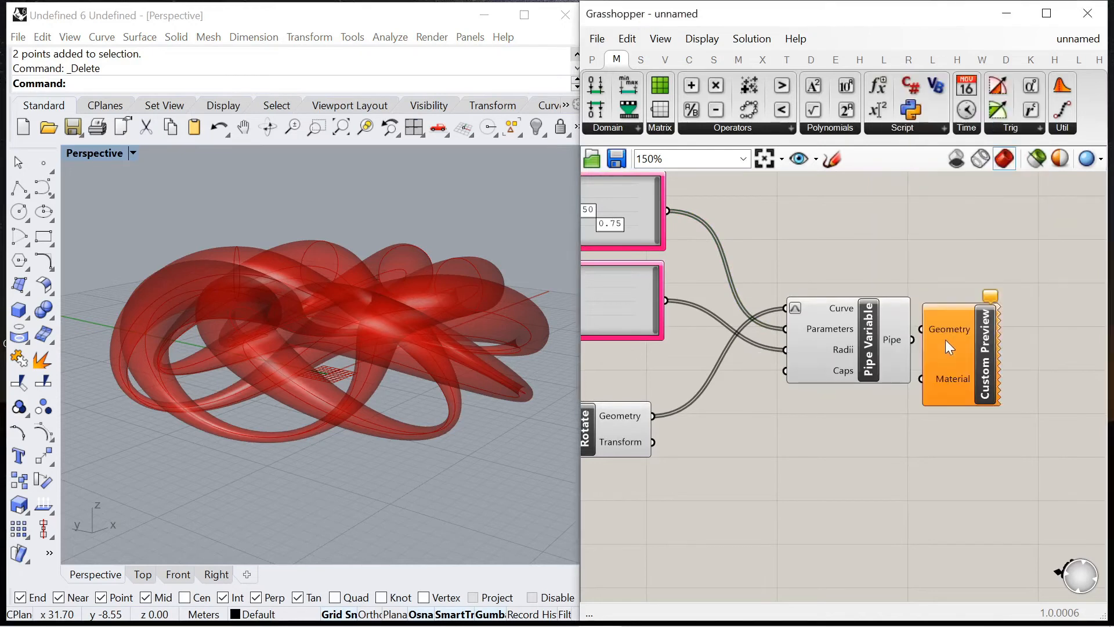
scroll(899, 342, down, 1)
drag(927, 336, 996, 354)
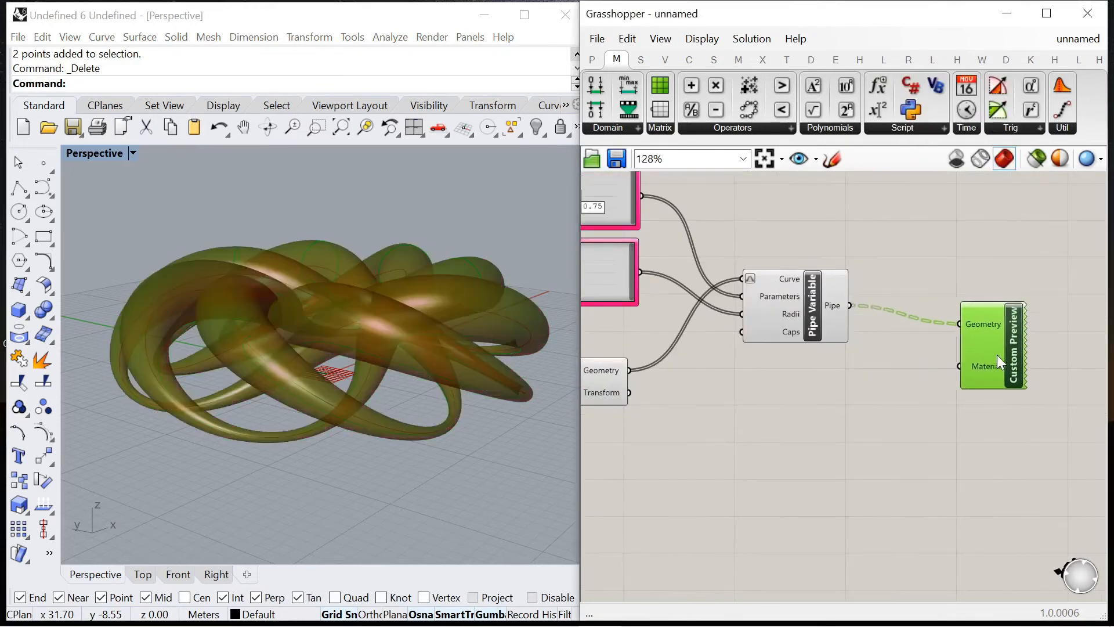
- Add a Colour Swatch and connect it to Custom Preview's Material input
double_click(908, 399)
text(sw)
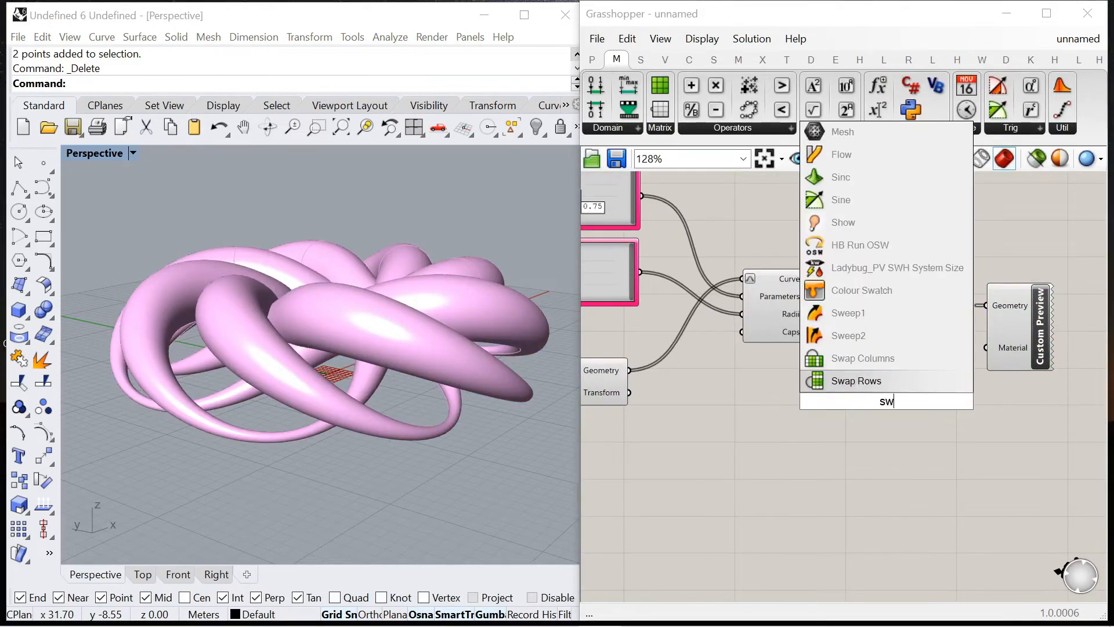
text(atch)
key(Return)
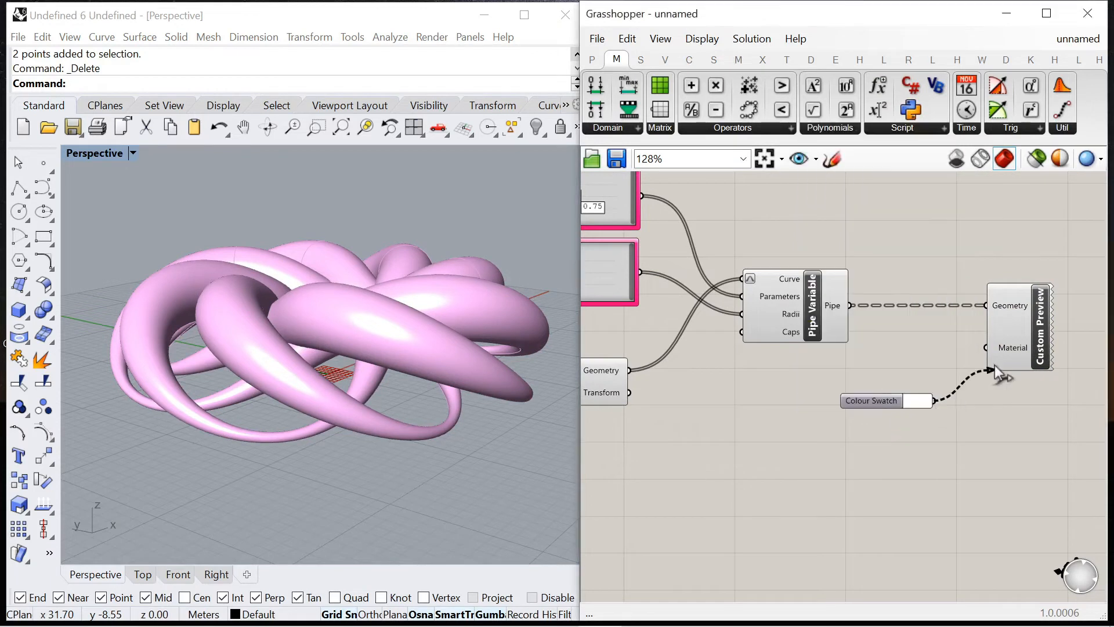
drag(990, 350, 989, 350)
- Turn off the preview of the Pipe Variable component
click(824, 290)
right_click(865, 230)
click(916, 259)
- Change the Colour Swatch to a light beige and place it beside Custom Preview's Material input
click(915, 405)
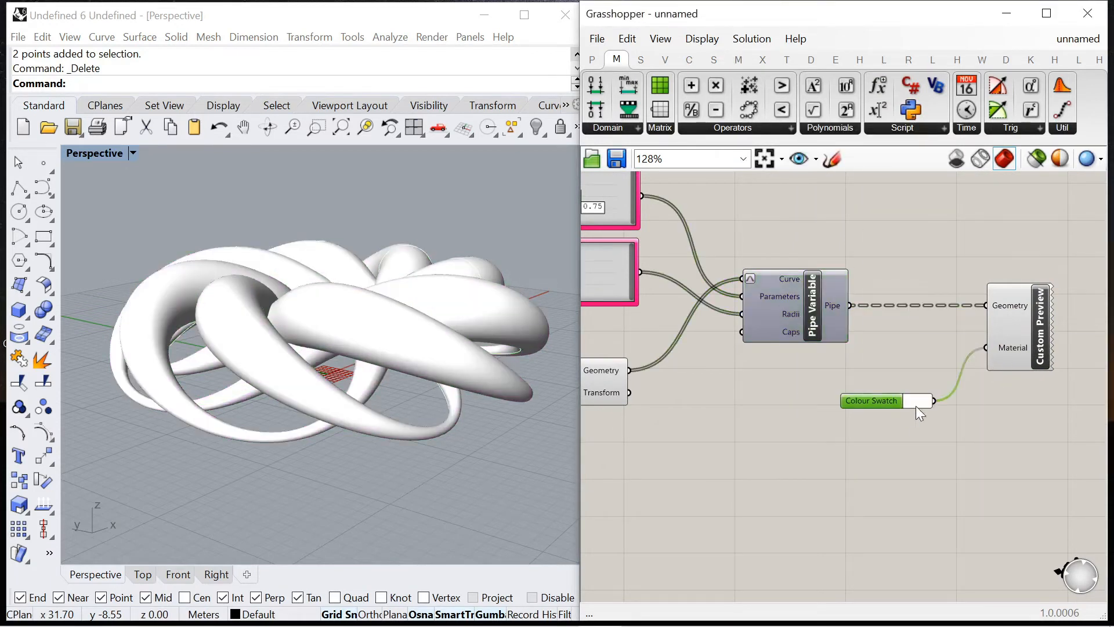
drag(1049, 506, 1052, 499)
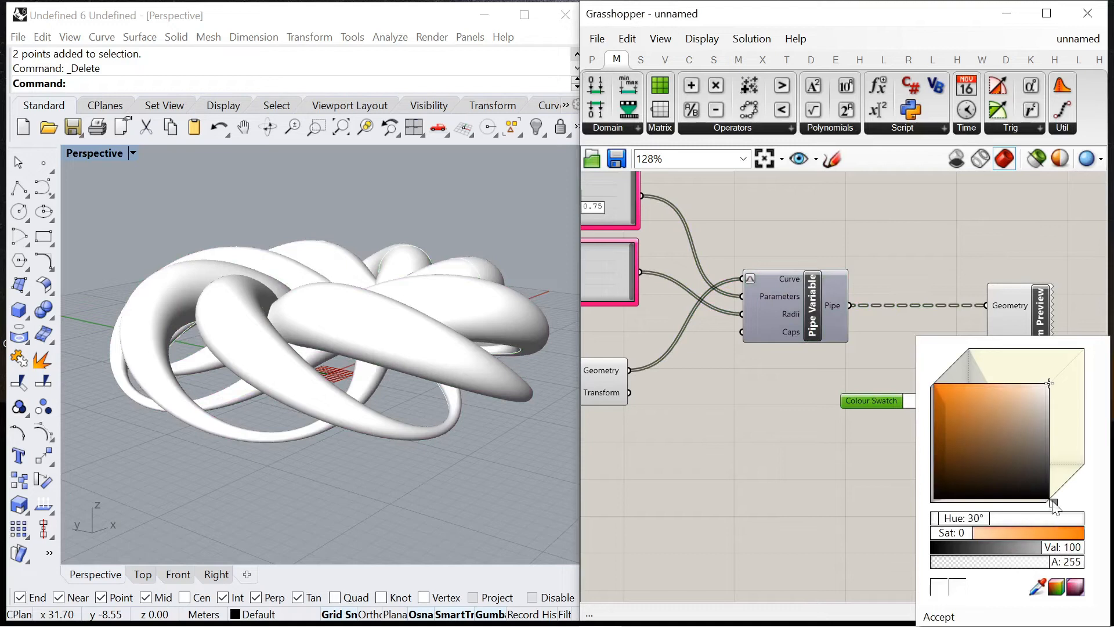
drag(1045, 386, 1024, 411)
click(885, 441)
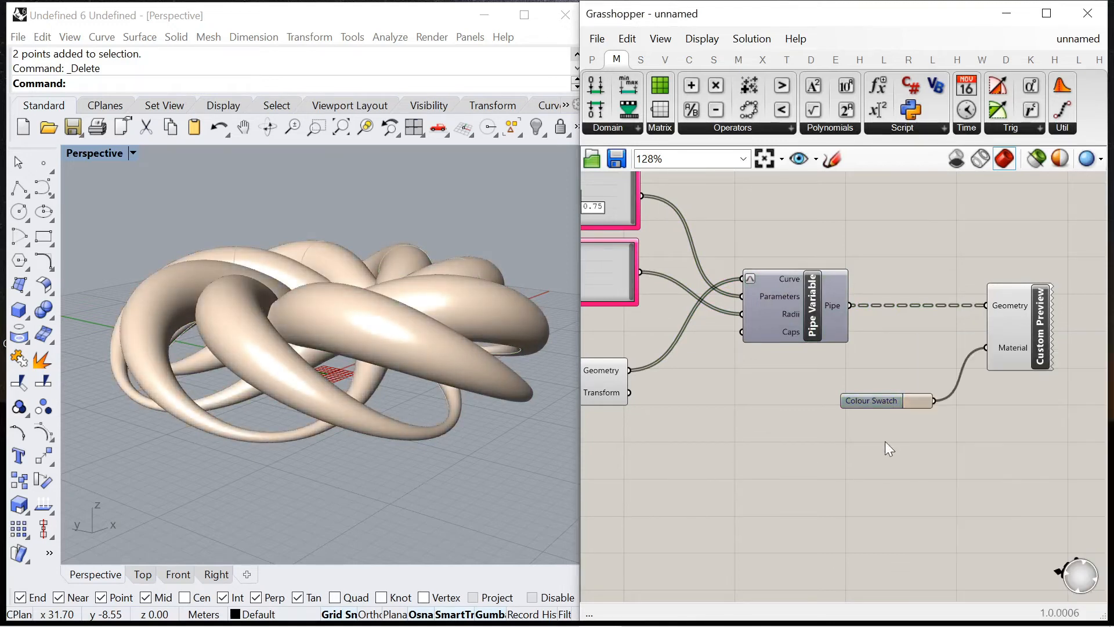
click(1039, 337)
drag(887, 400, 930, 352)
click(947, 375)
- Turn off the preview of the Rotate component
scroll(947, 375, down, 3)
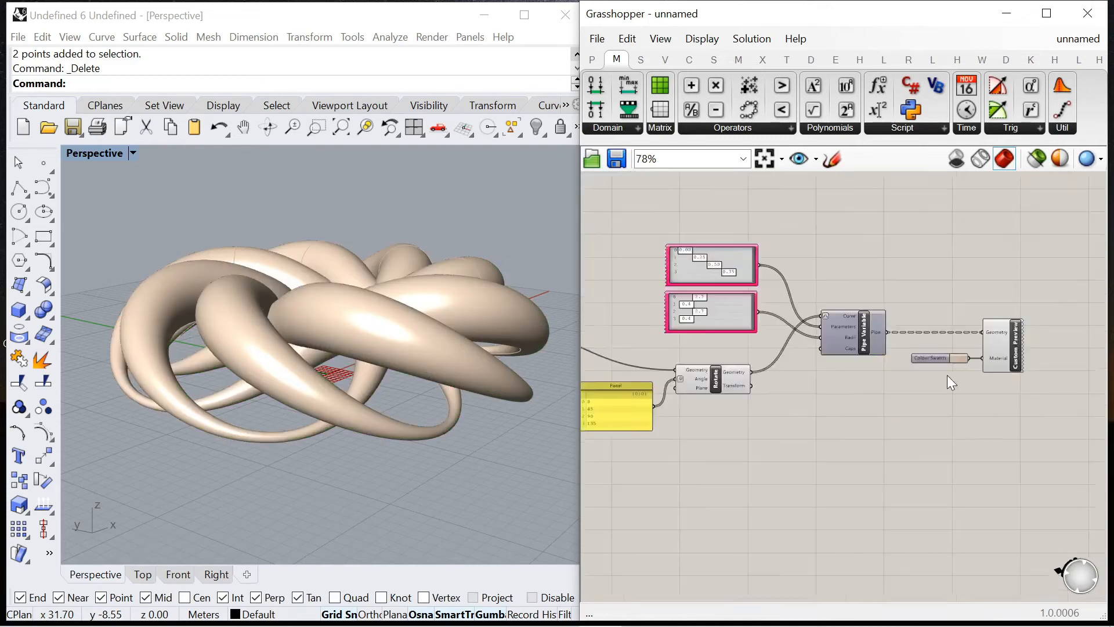
scroll(743, 378, up, 2)
right_click(657, 297)
click(696, 323)
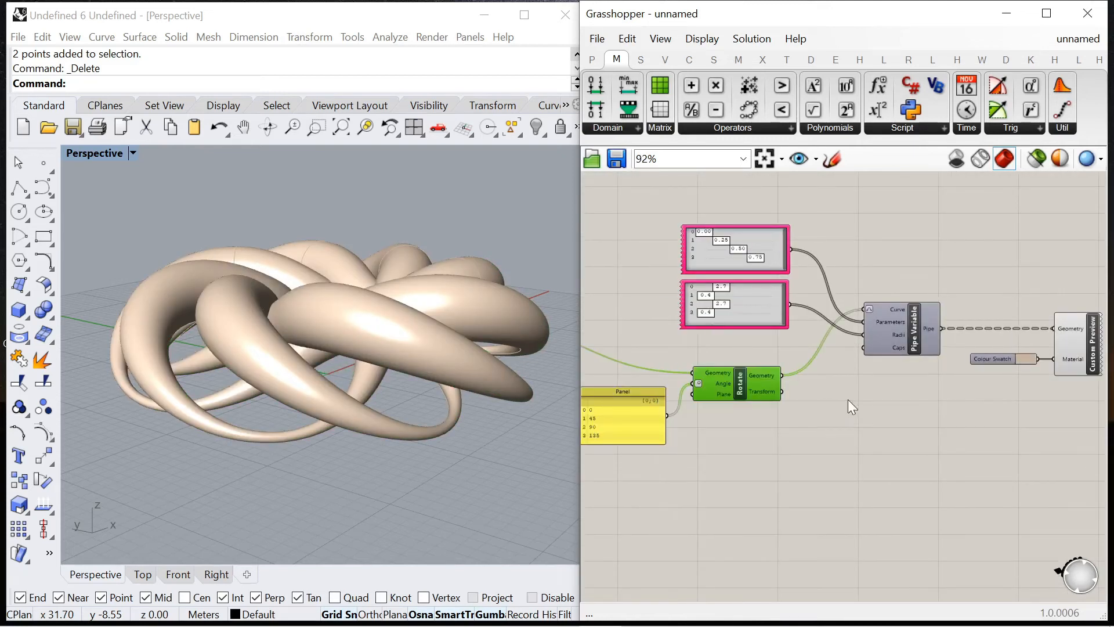
- Lower gene 0 of the Radii Gene Pool to 2.4 and set the pool's maximum to 5
right_drag(277, 374, 211, 405)
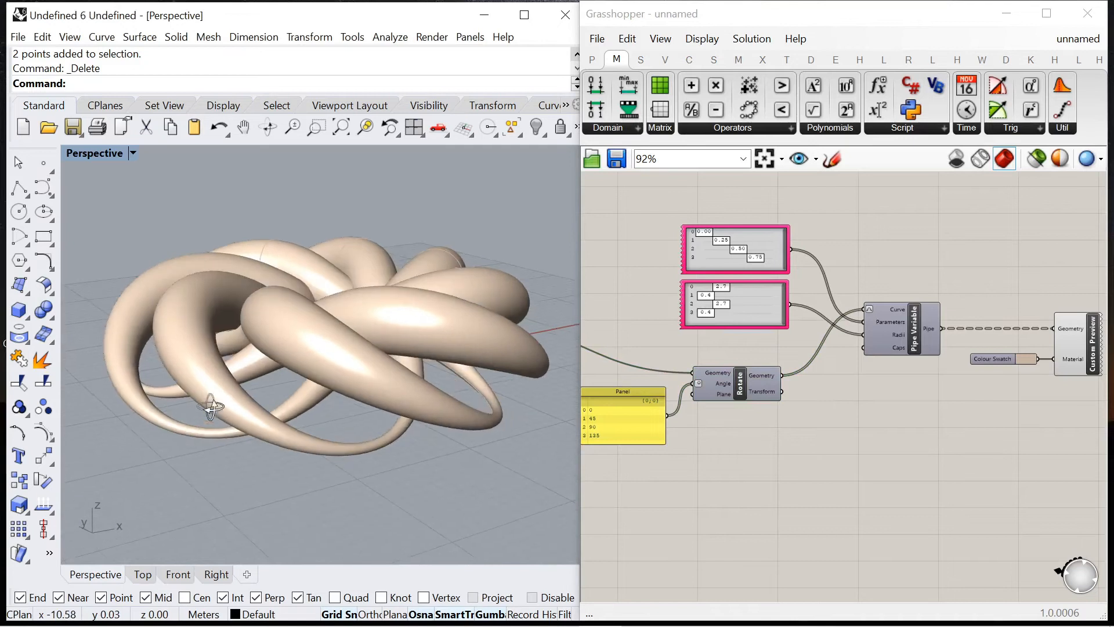
scroll(226, 335, up, 4)
right_drag(226, 336, 255, 360)
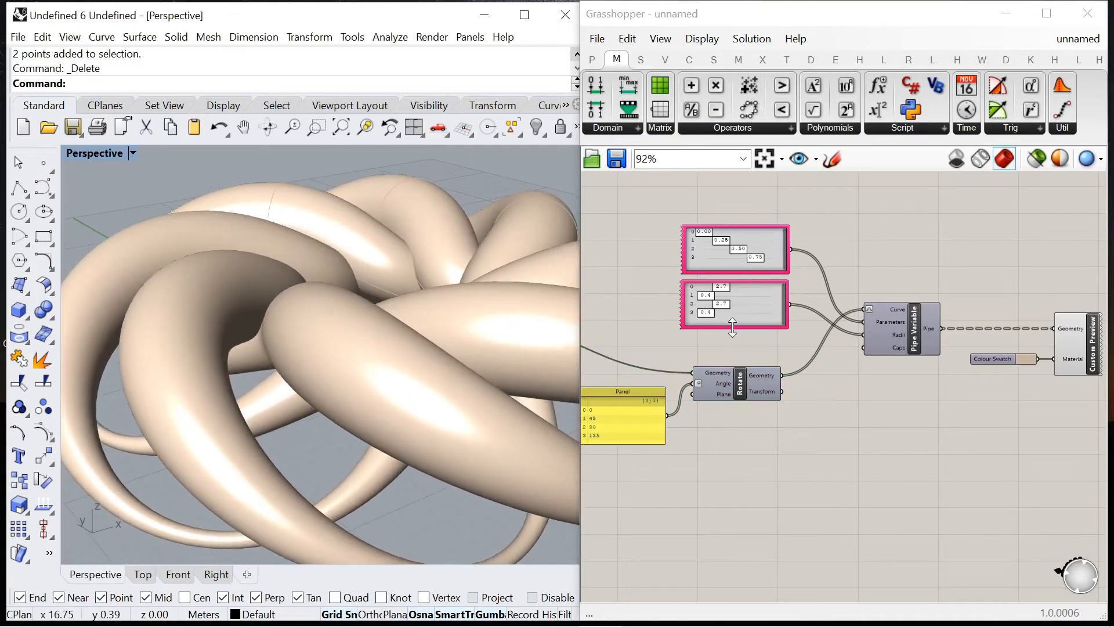
scroll(728, 319, up, 5)
drag(728, 257, 720, 252)
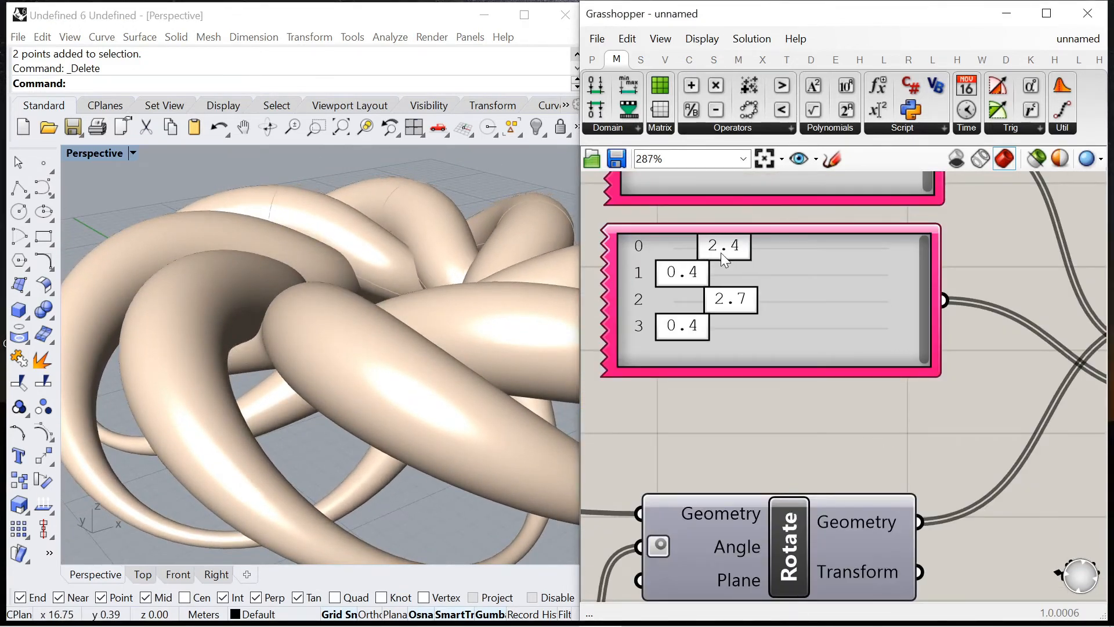
double_click(721, 252)
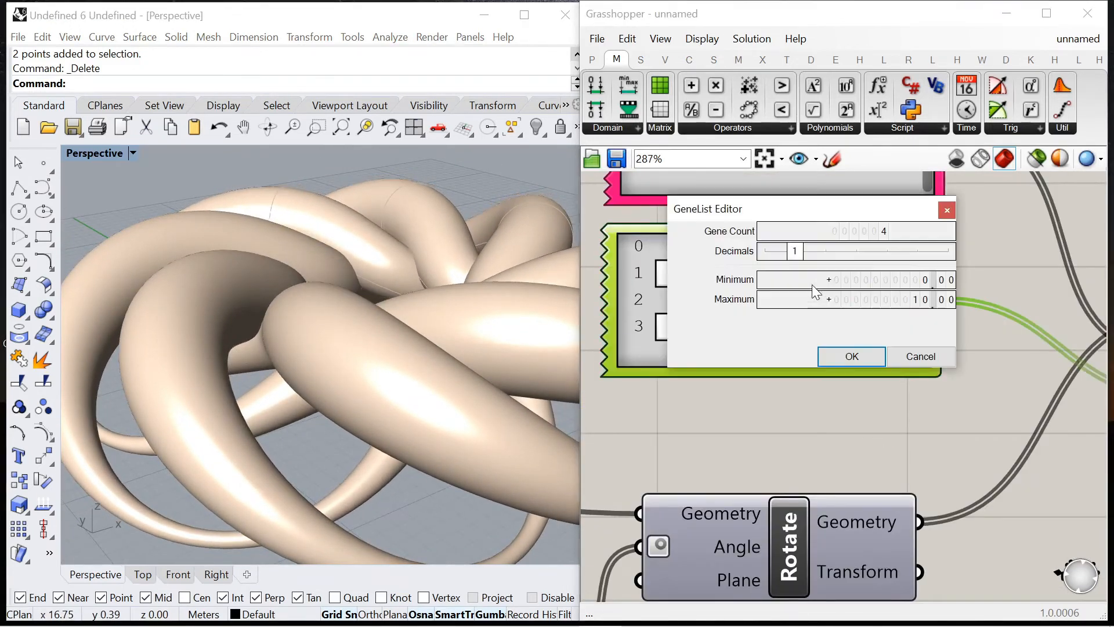
double_click(901, 300)
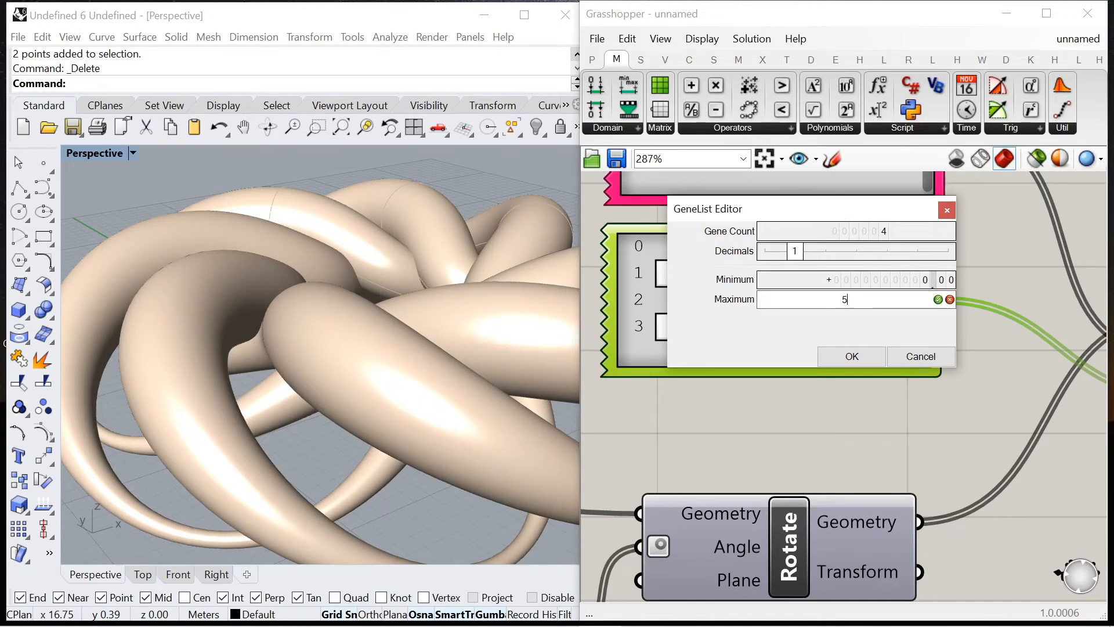
click(852, 356)
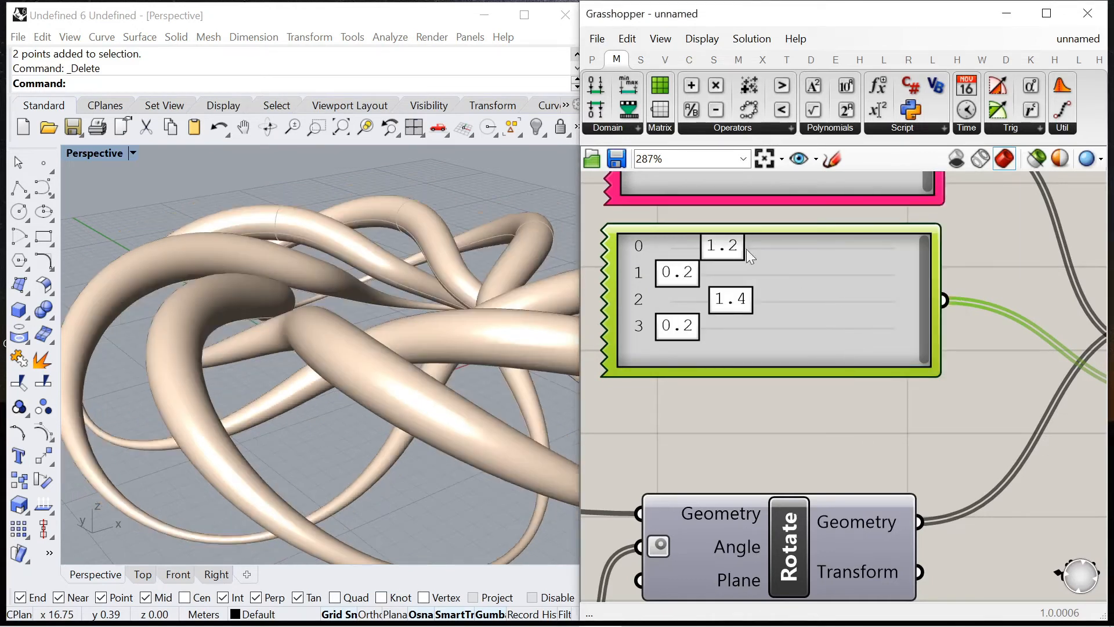
- Set genes 0 and 2 of the Radii Gene Pool to 2.1
scroll(742, 255, up, 1)
drag(720, 254, 765, 255)
drag(745, 305, 763, 326)
mouse_move(322, 395)
right_down()
mouse_move(293, 410)
mouse_move(318, 409)
right_up()
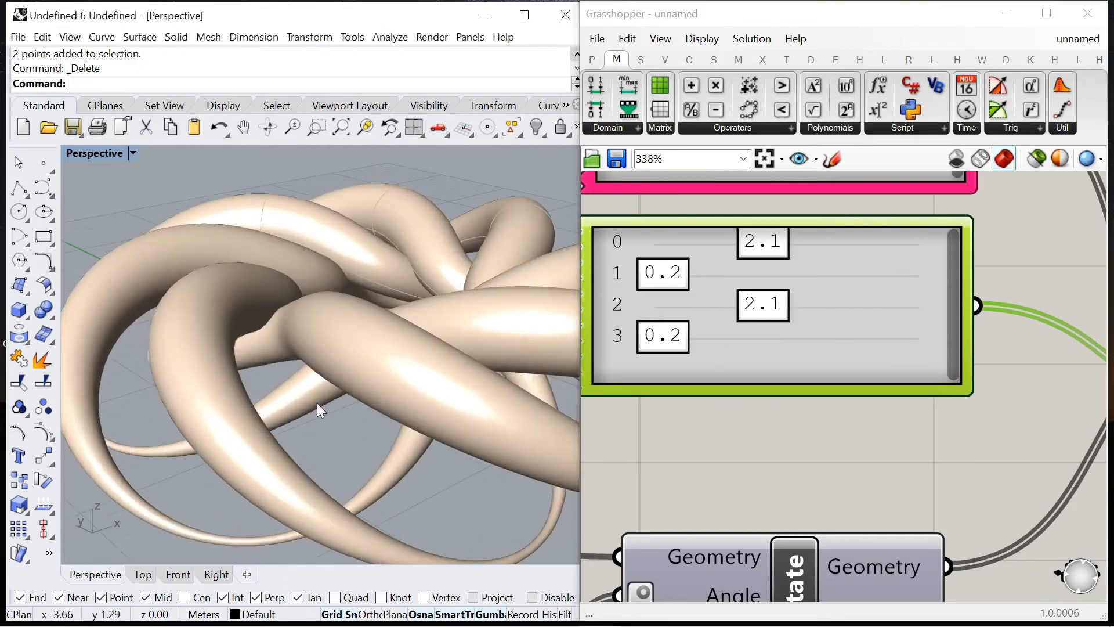
- Set genes 1 and 3 of the Radii Gene Pool to 0.3
scroll(348, 413, down, 5)
mouse_move(661, 292)
mouse_down()
mouse_move(681, 286)
mouse_move(709, 298)
mouse_move(673, 305)
mouse_up()
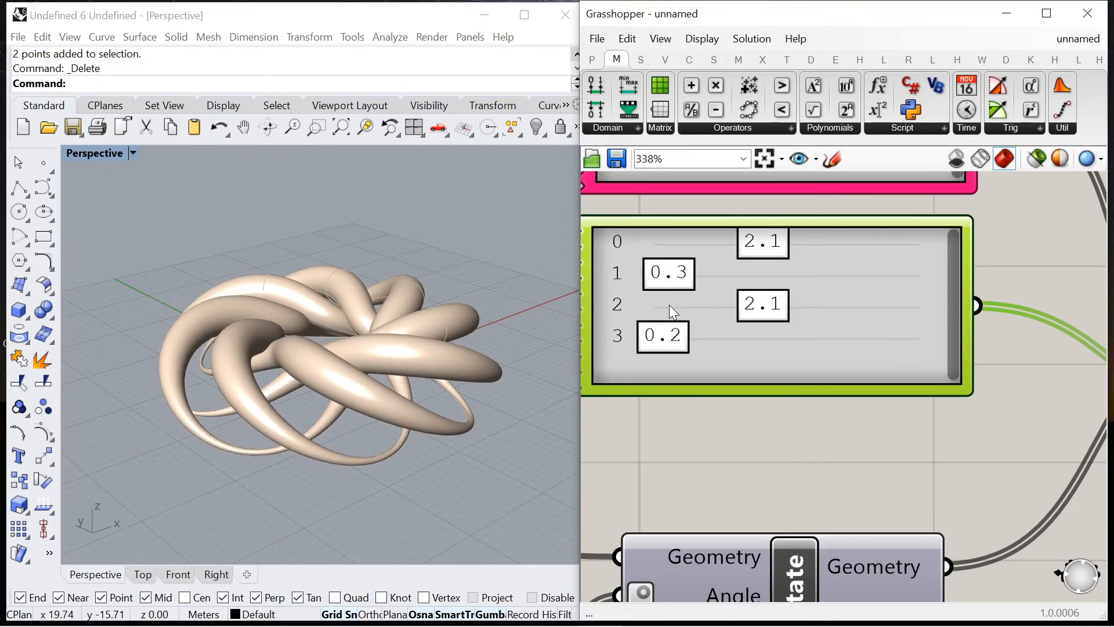
drag(668, 347, 672, 348)
right_drag(305, 384, 165, 401)
- Raise the Number Slider feeding the Multiplication component's B input to 10
scroll(699, 318, down, 9)
scroll(731, 328, up, 4)
scroll(713, 346, up, 5)
scroll(719, 337, down, 6)
scroll(717, 329, up, 10)
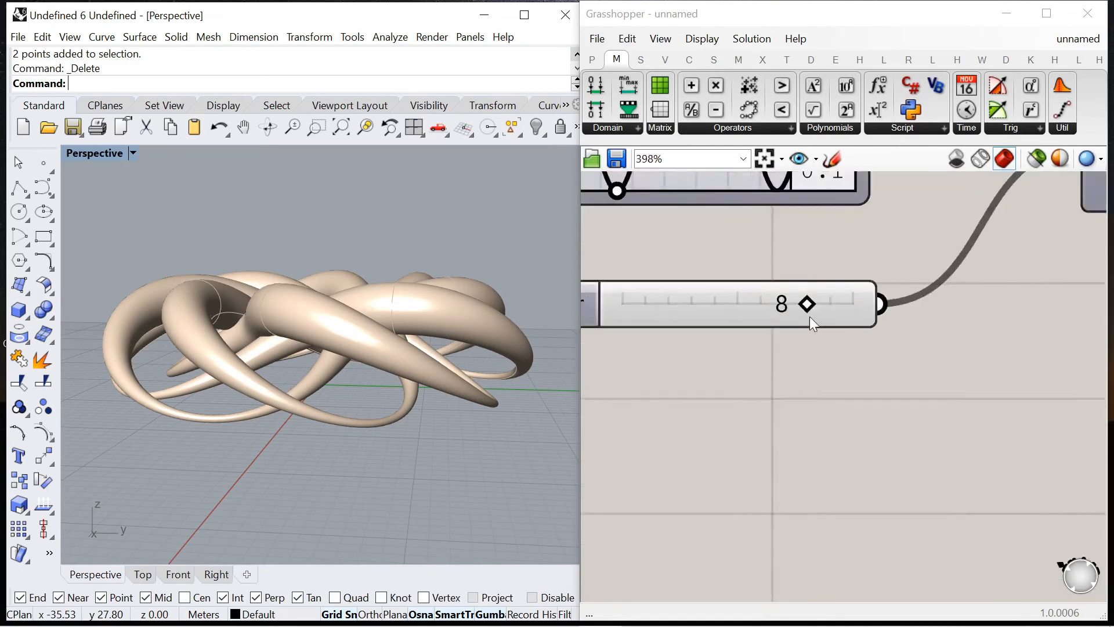
drag(803, 298, 882, 298)
right_drag(372, 348, 258, 364)
right_drag(509, 367, 371, 409)
scroll(782, 341, down, 10)
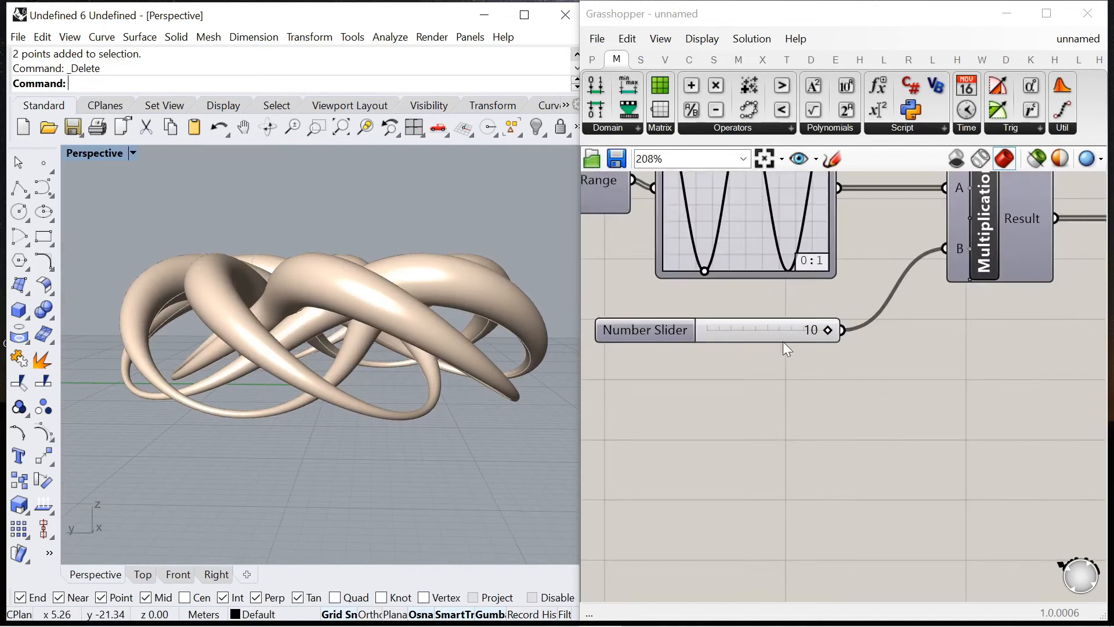
- Set genes 0 and 2 of the Radii Gene Pool to 2.4
scroll(1007, 290, up, 2)
scroll(1001, 262, up, 6)
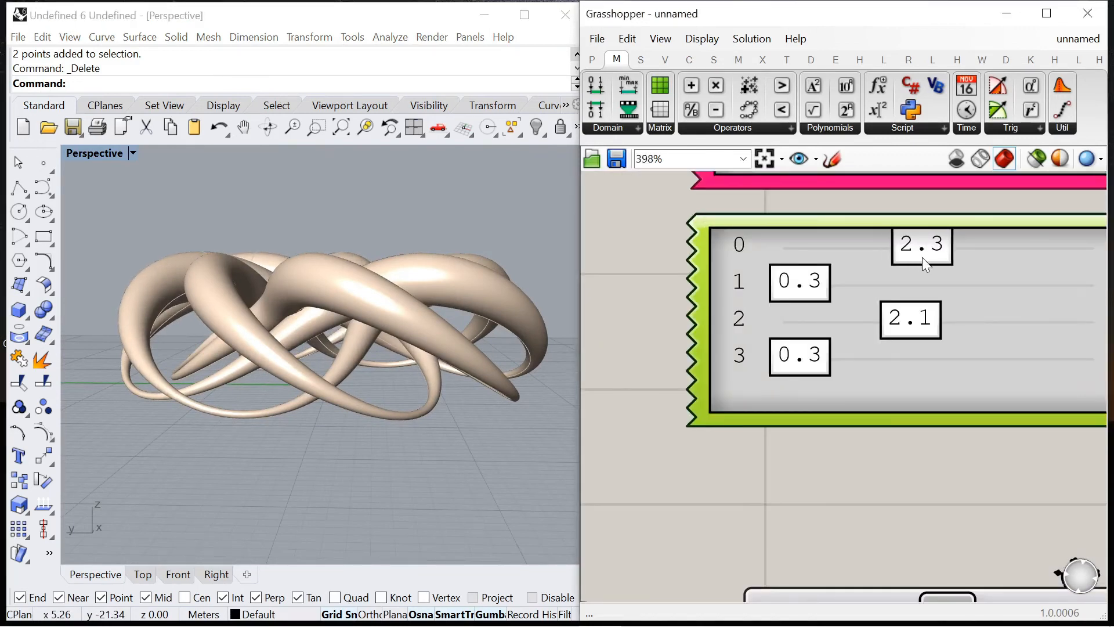
drag(922, 260, 928, 260)
drag(904, 318, 922, 331)
right_drag(330, 328, 455, 400)
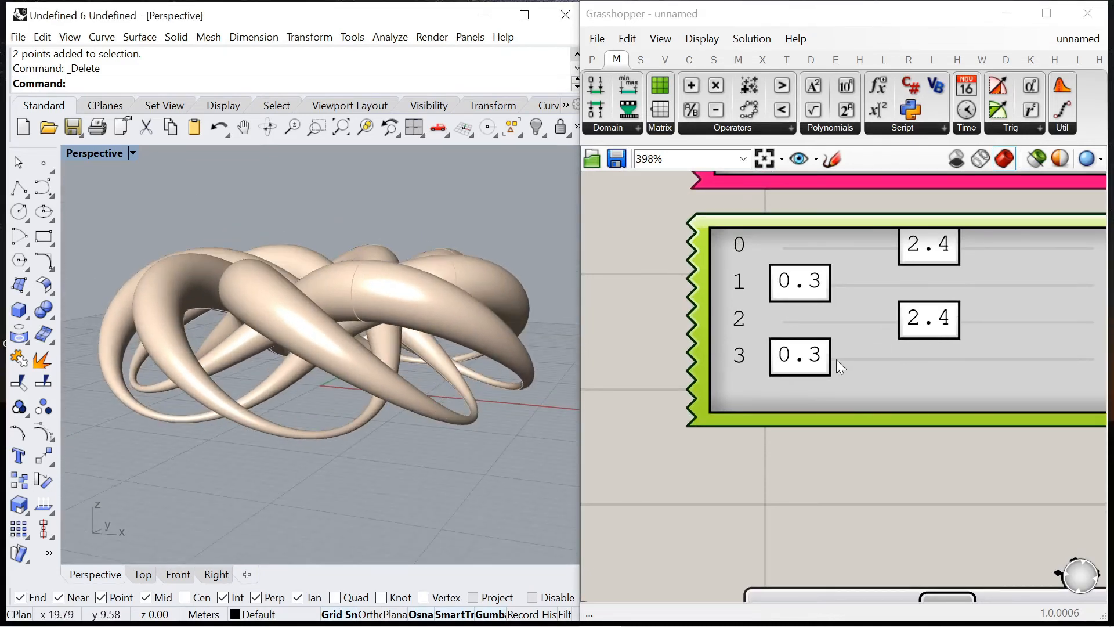
- Reduce genes 0 and 2 of the Radii Gene Pool to 2.0
drag(934, 251, 909, 270)
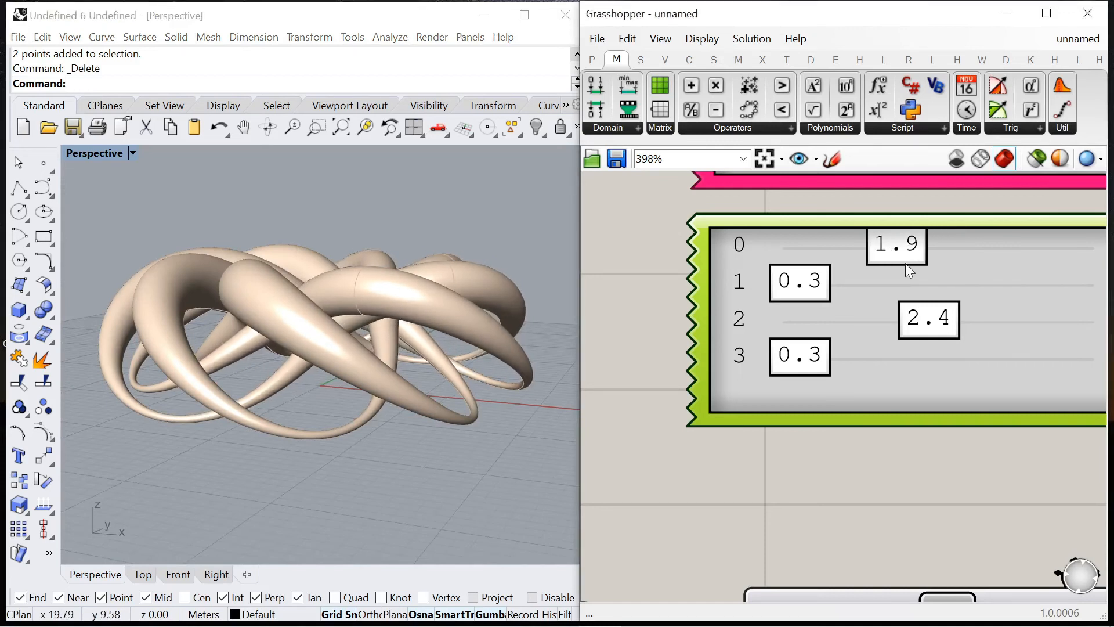
drag(924, 319, 900, 328)
right_drag(351, 359, 333, 395)
scroll(296, 361, up, 7)
right_drag(295, 361, 214, 360)
scroll(355, 299, down, 8)
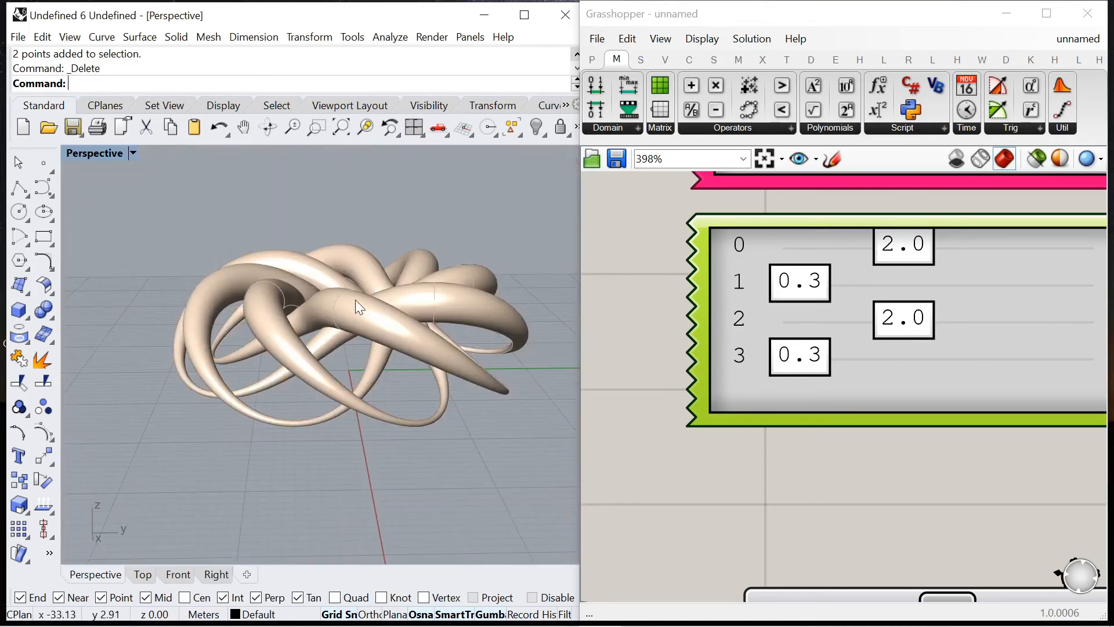
- Switch the Perspective viewport's display mode to Rendered
click(42, 36)
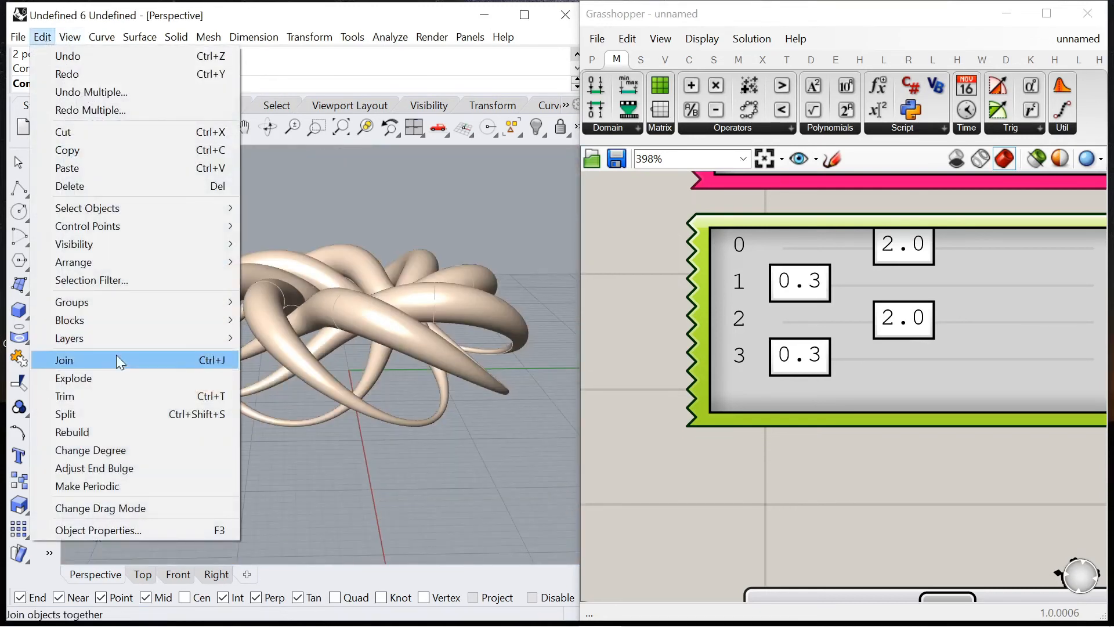
mouse_move(69, 36)
click(333, 220)
click(69, 39)
click(141, 393)
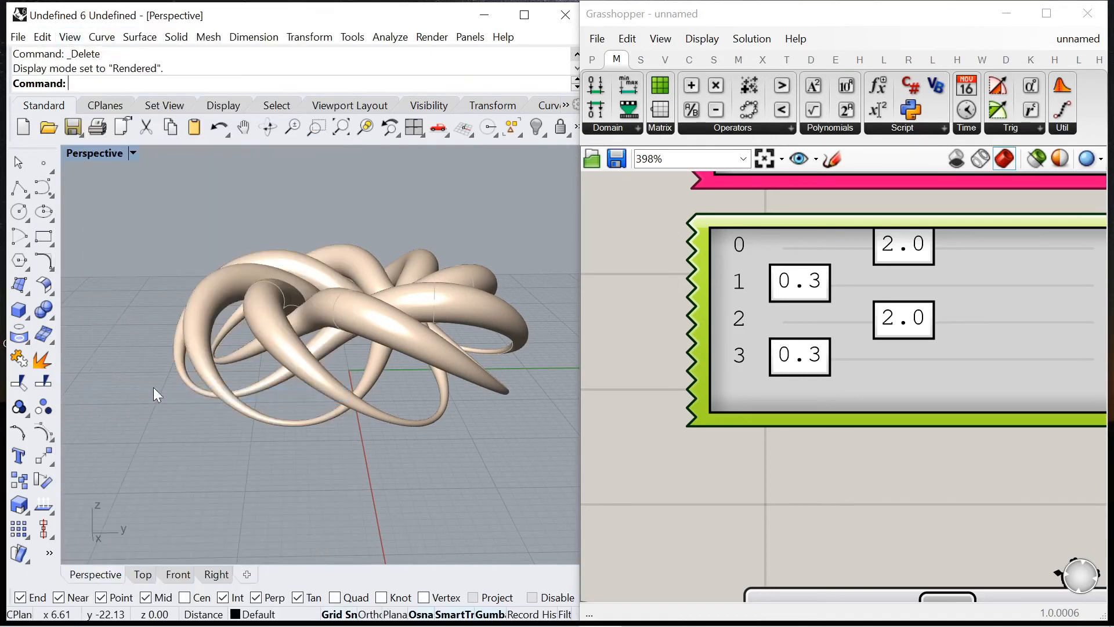
- Lighten the Colour Swatch's beige to saturation 15 and value 84, keeping hue 30°
scroll(748, 432, down, 8)
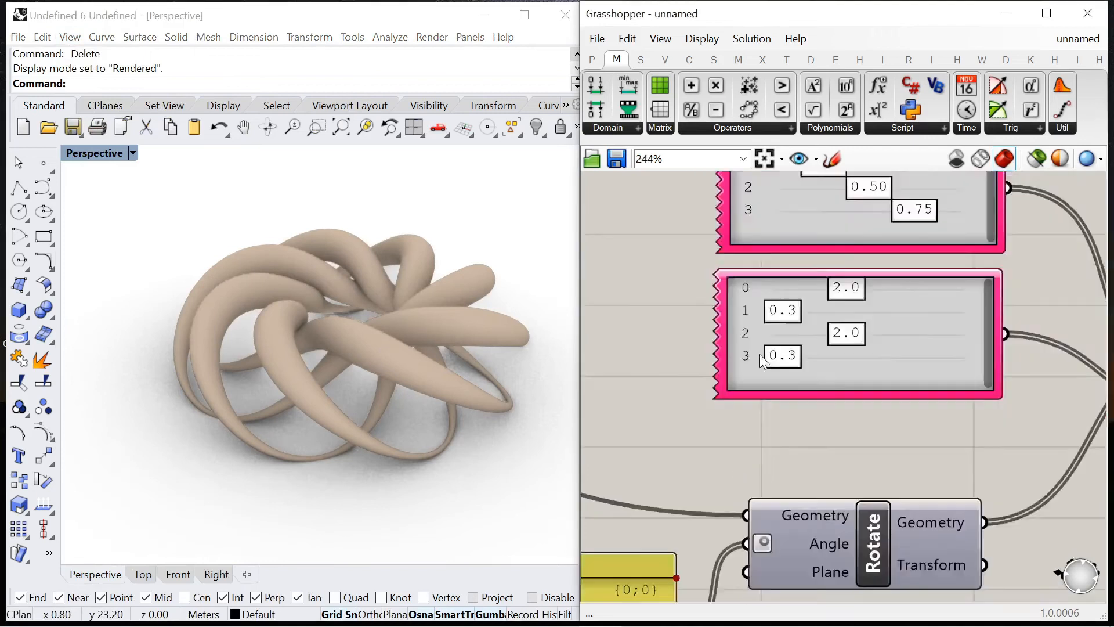
scroll(403, 344, up, 5)
scroll(406, 346, down, 3)
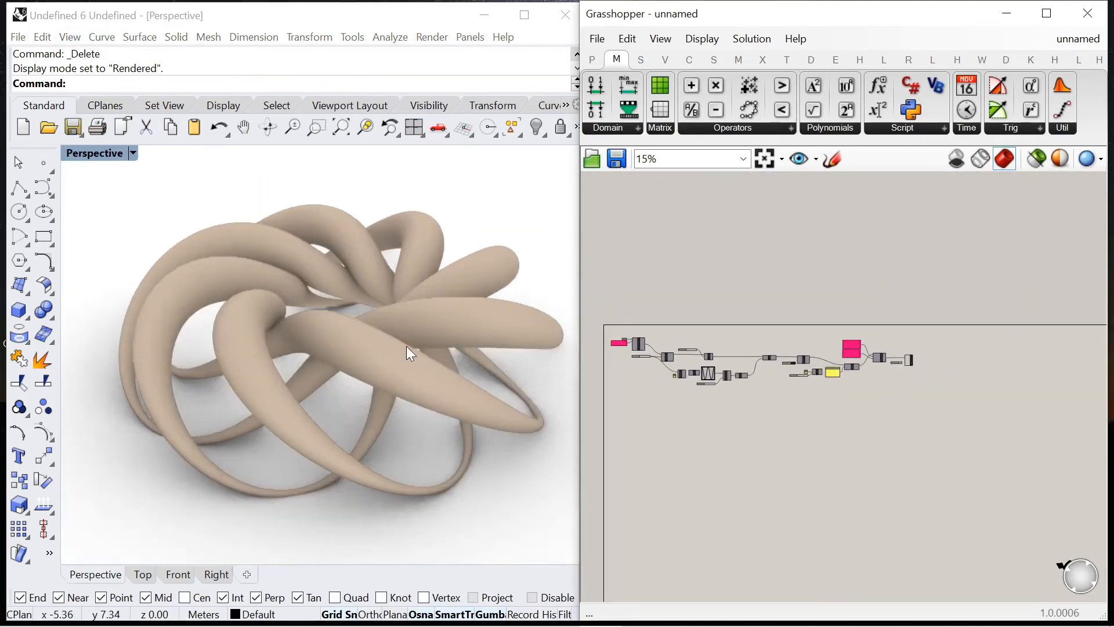
right_drag(406, 346, 427, 360)
scroll(908, 361, up, 2)
scroll(908, 361, up, 8)
click(901, 368)
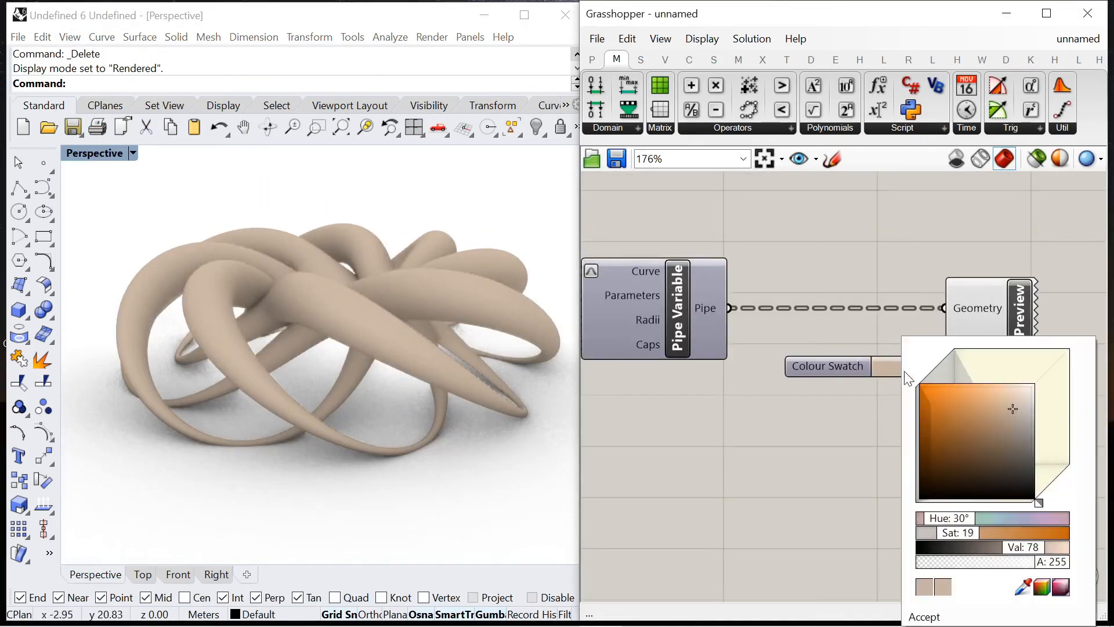
drag(1014, 406, 1018, 402)
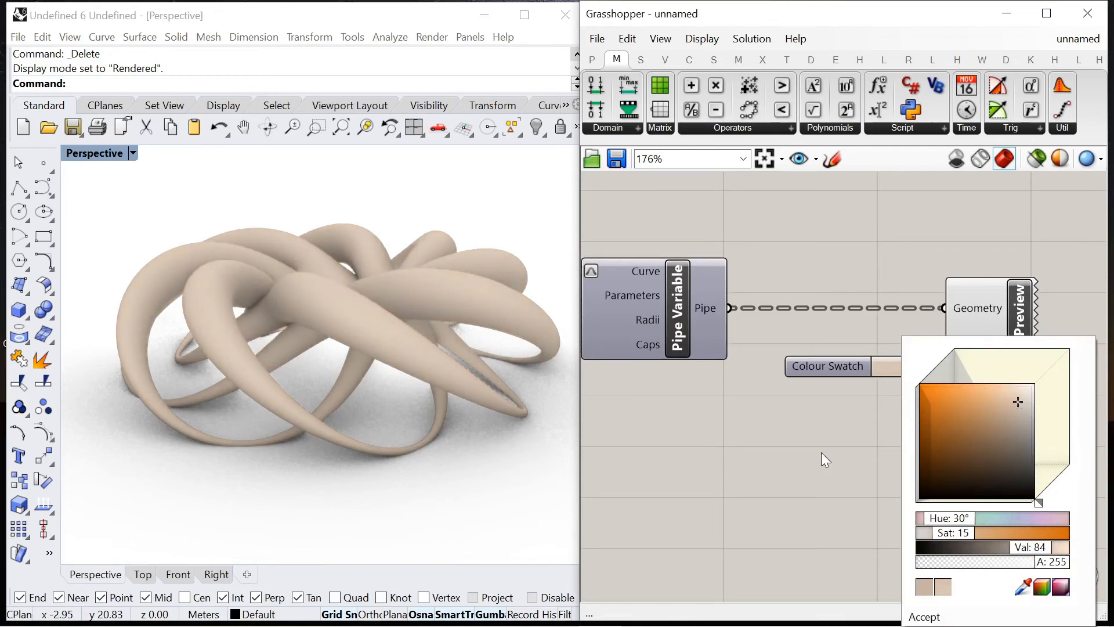
- Minimize Grasshopper, maximize Rhino, and rotate the Perspective view with the Turntable command
click(1014, 12)
click(524, 15)
right_drag(664, 322, 548, 236)
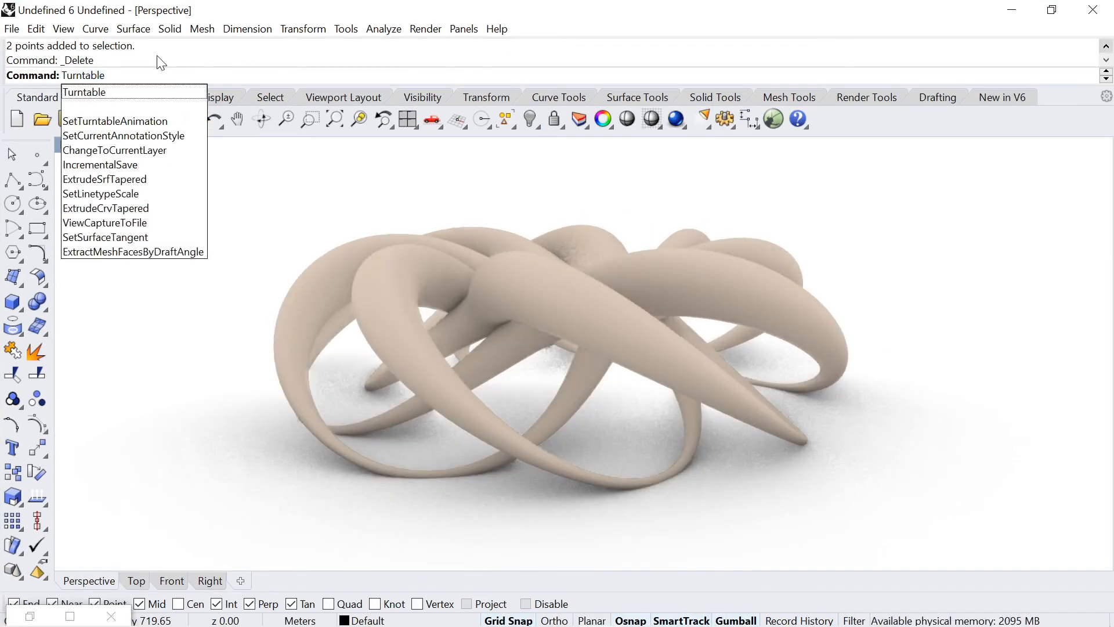
key(Return)
drag(949, 60, 949, 48)
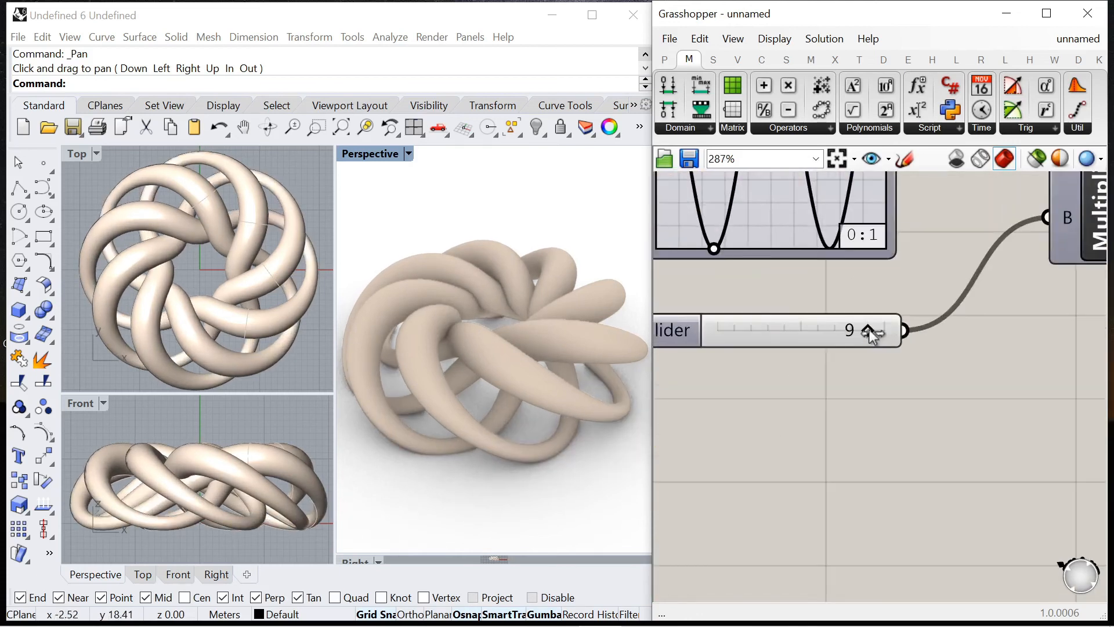
- Lower the Number Slider feeding Multiplication's B input and adjust the Gene Pool values that drive the Charge input
drag(869, 329, 822, 332)
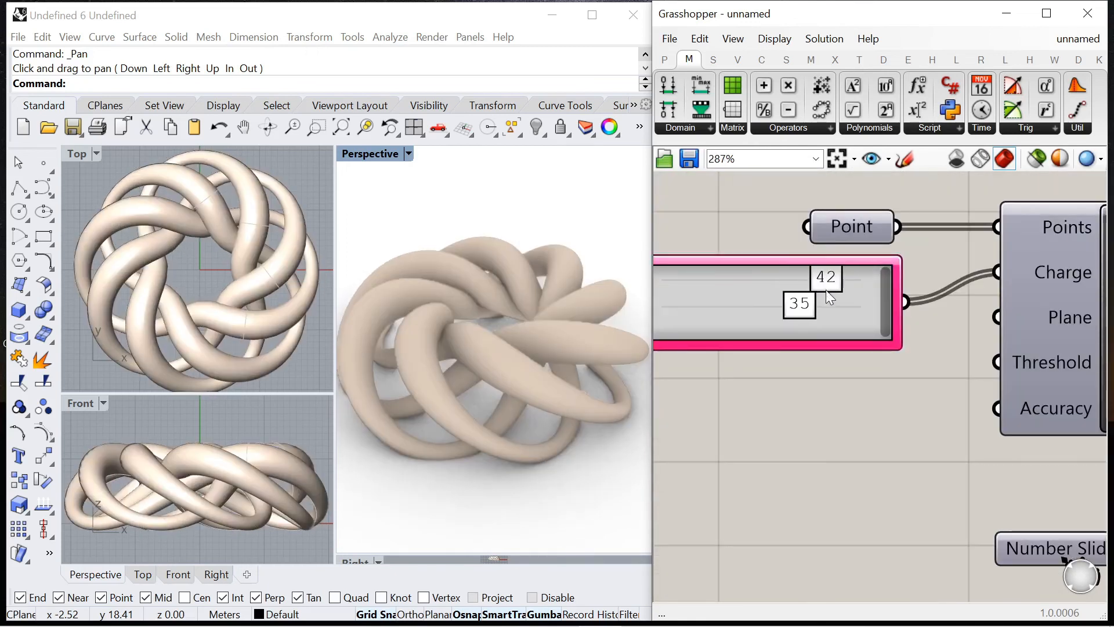
drag(828, 292, 835, 292)
drag(799, 307, 783, 282)
drag(834, 307, 754, 325)
- Set genes 0 and 2 of the Radii Gene Pool to 2.0 and genes 1 and 3 to 0.5
scroll(717, 353, down, 10)
scroll(959, 277, up, 10)
drag(858, 385, 844, 386)
drag(872, 437, 858, 442)
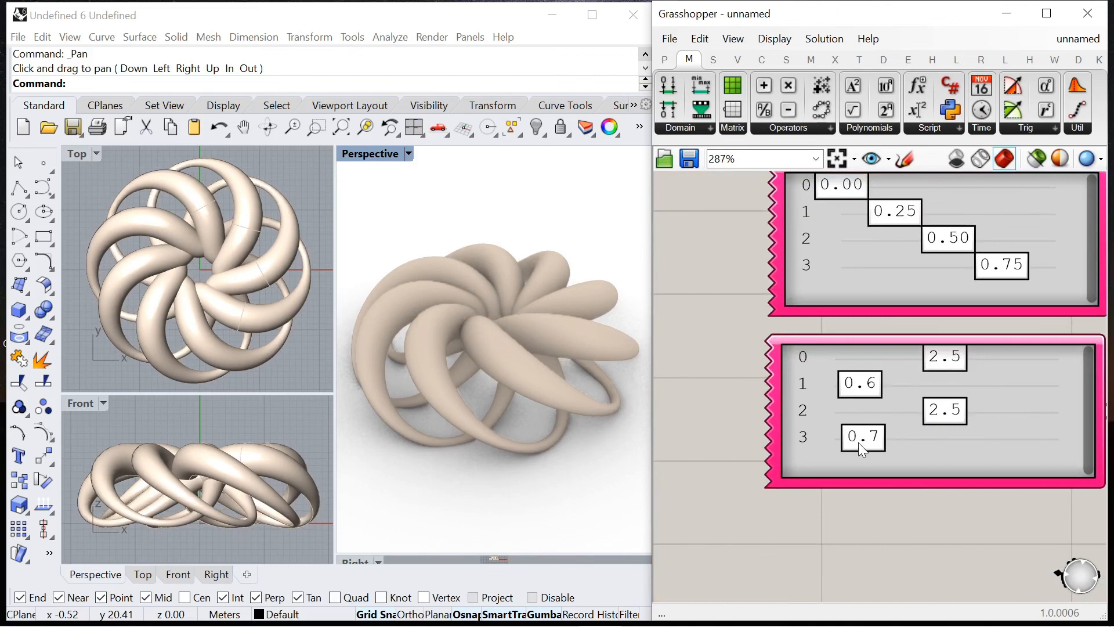
drag(940, 361, 921, 360)
drag(945, 410, 919, 410)
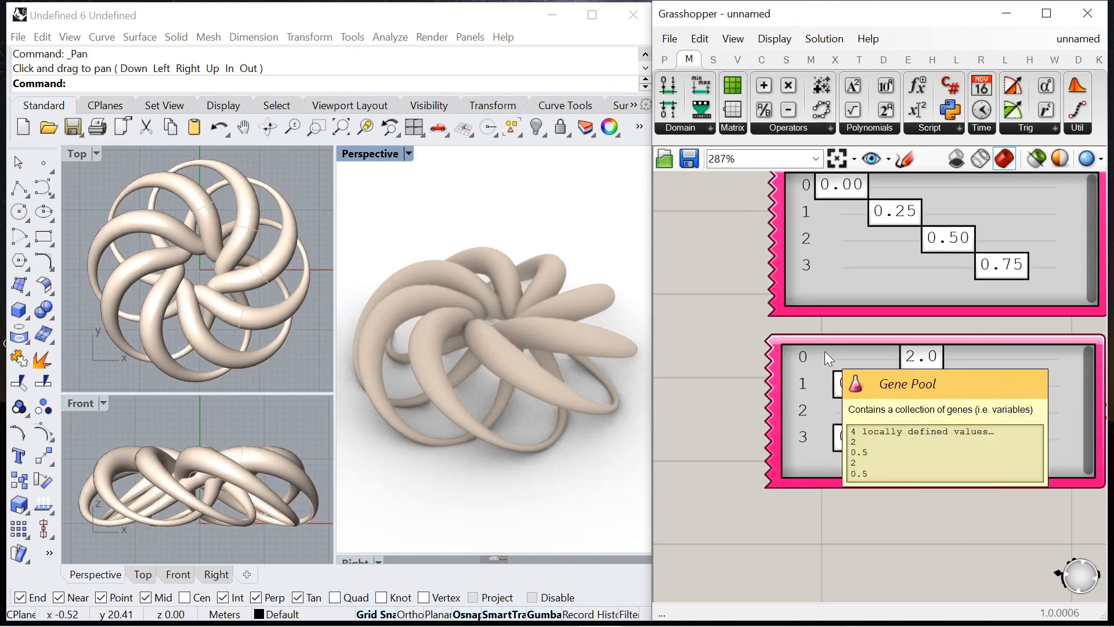
- Minimize Grasshopper, maximize Rhino, and run Turntable on the modified form at speed 18
click(1007, 14)
click(593, 16)
text(Turntable)
key(Return)
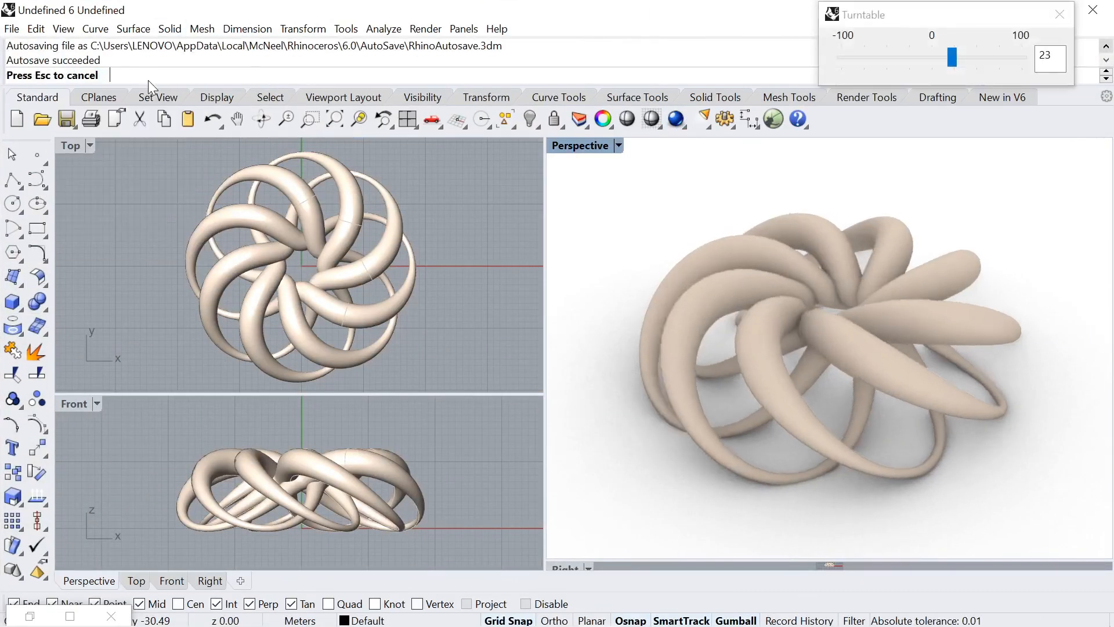
drag(951, 63, 947, 68)
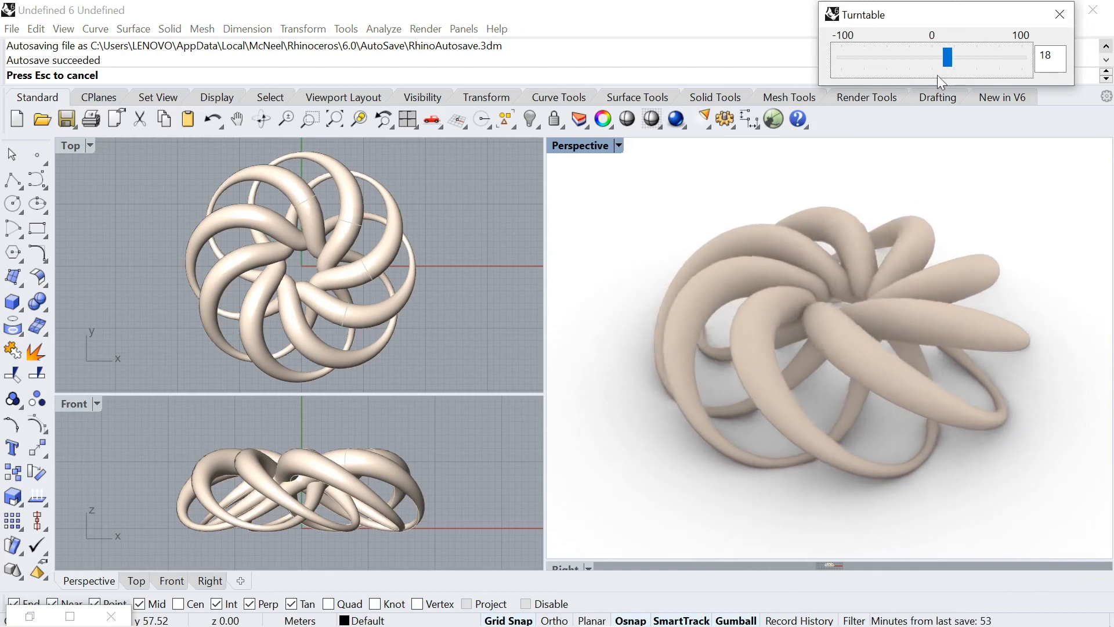